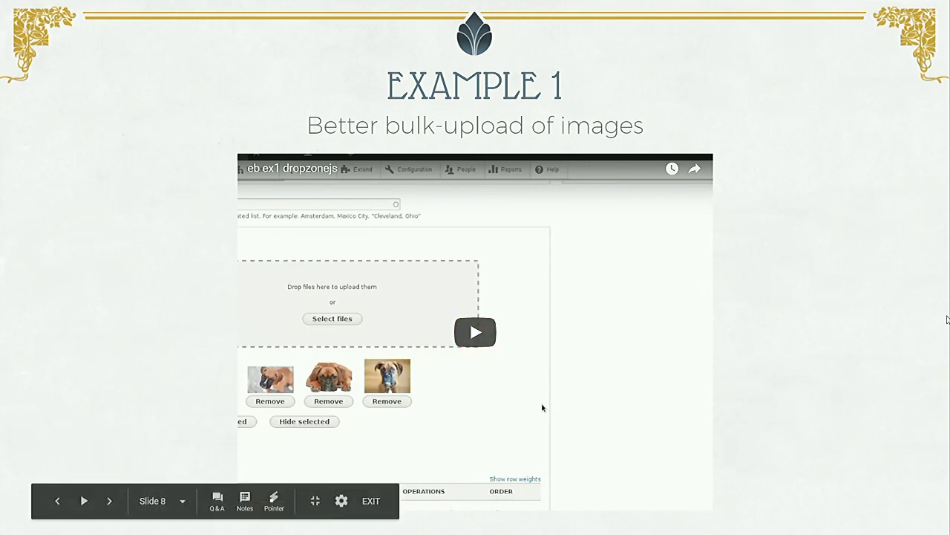
Play the Example 1 DropzoneJS bulk-upload video in full screen and exit to the slide editor
left_click(577, 323)
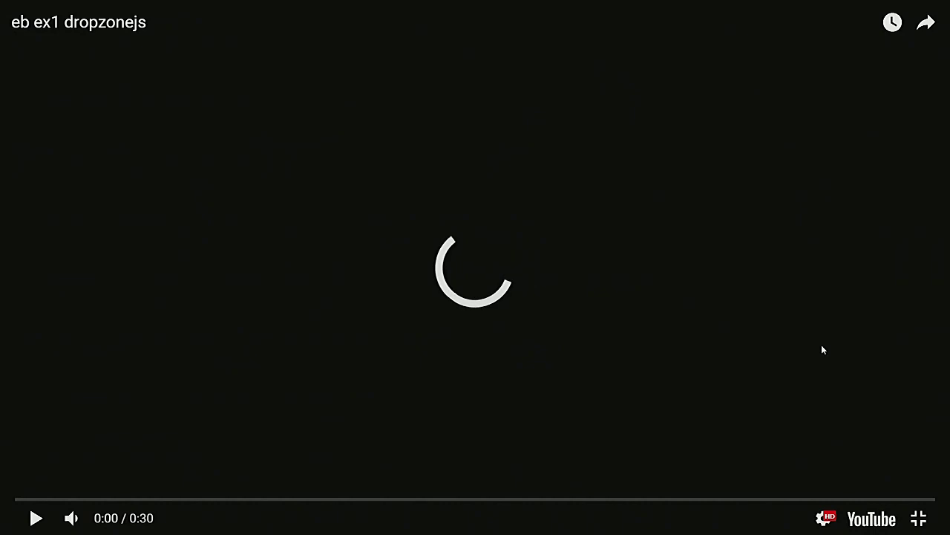
left_click(35, 518)
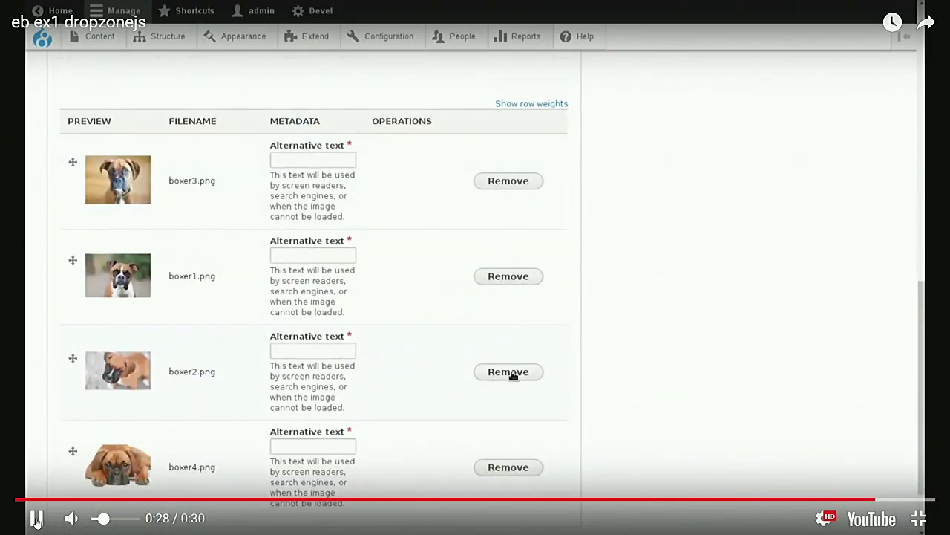
key("Escape")
key("Escape")
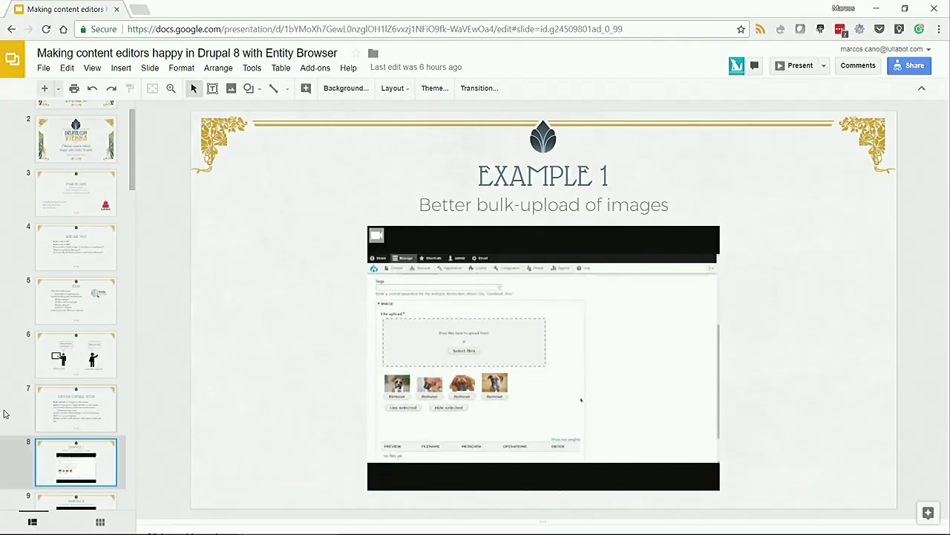
Open the Example 2 slide and play its file browser video in full screen
scroll(83, 379, "down", 2)
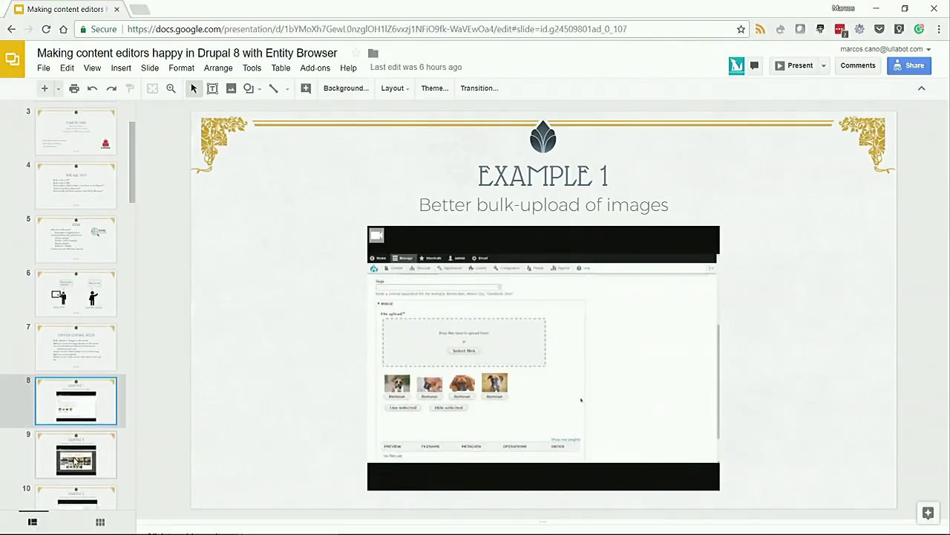
left_click(68, 464)
left_click(475, 399)
left_click(550, 408)
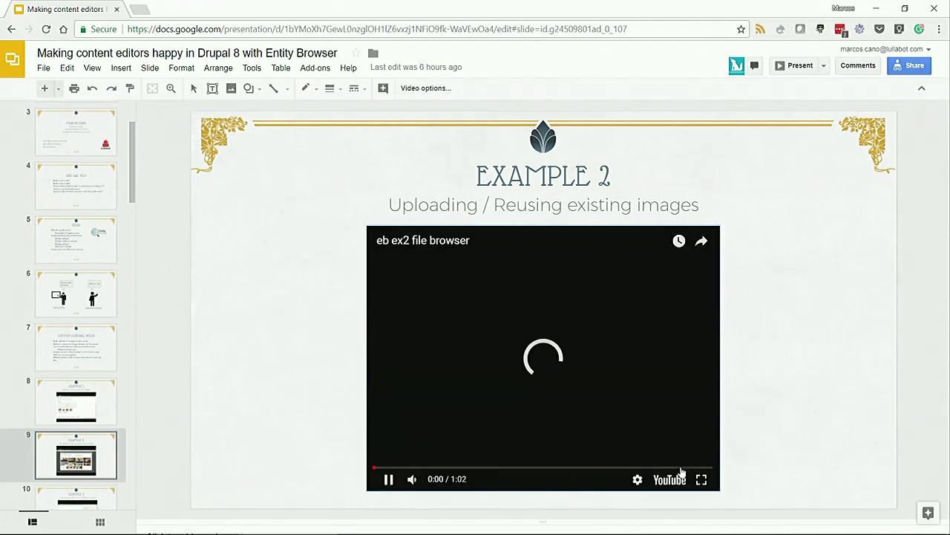
left_click(703, 479)
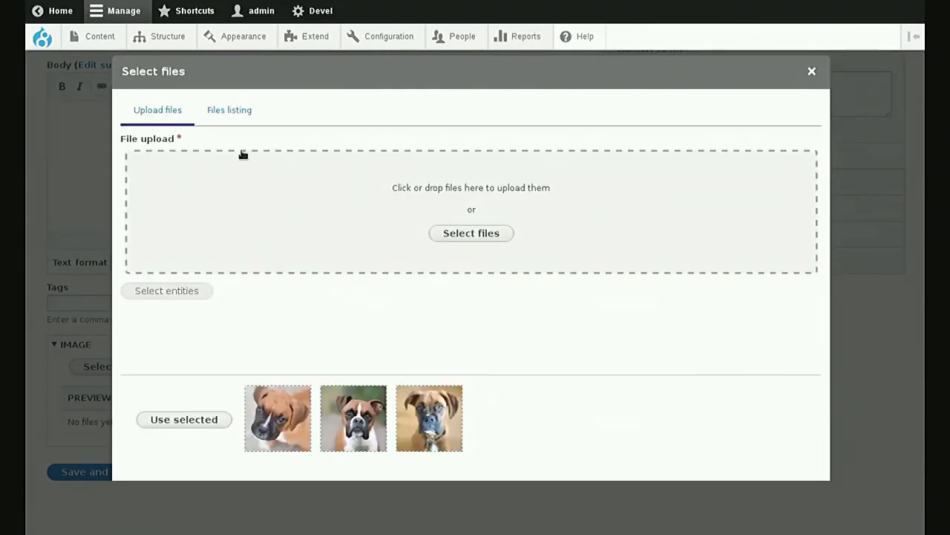
Add the white-background cat image and cat6.png from the files listing, and move the white-background cat to second in the selection
left_click(233, 113)
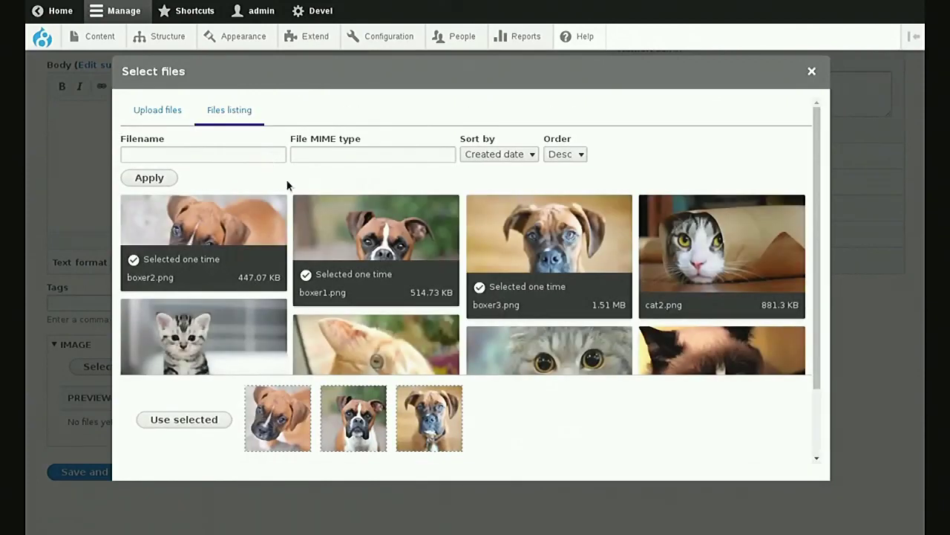
scroll(365, 255, "down", 3)
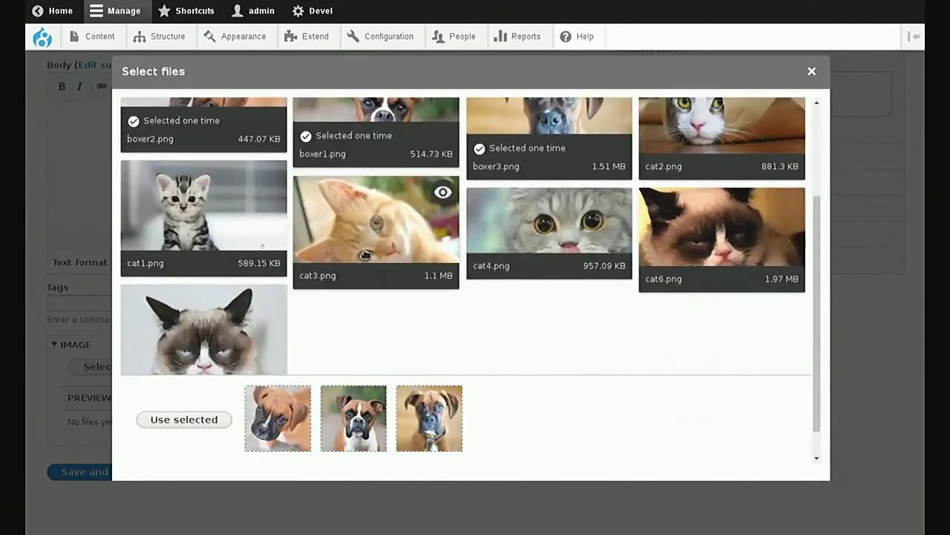
left_click(231, 323)
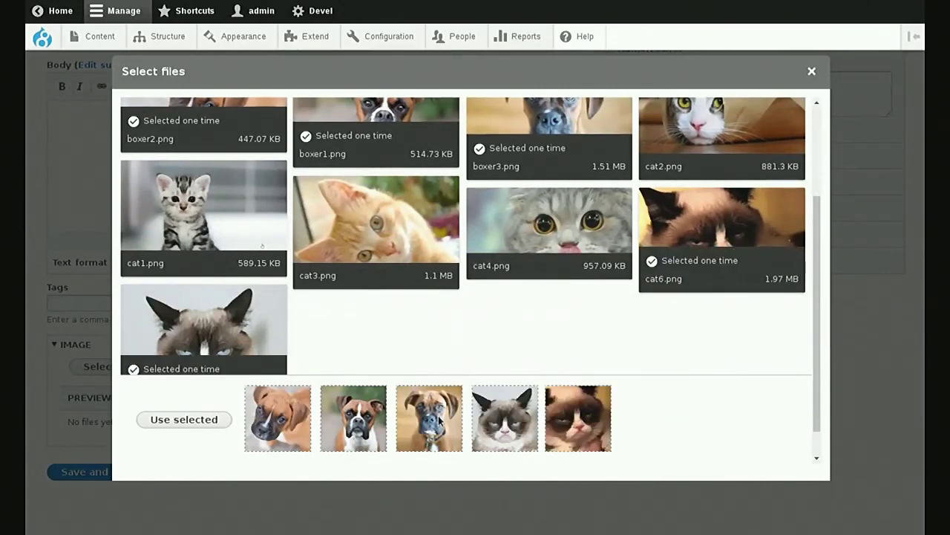
left_click_drag(491, 418, 290, 425)
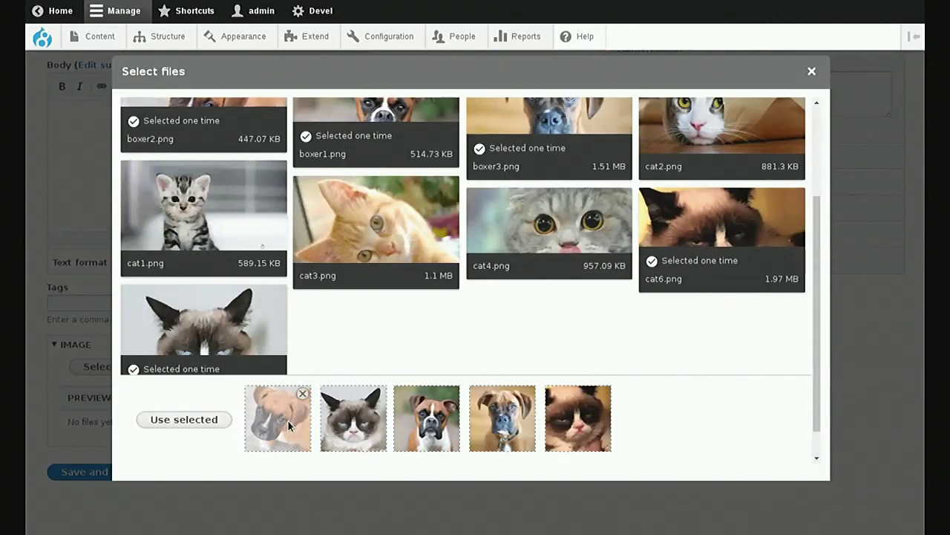
Upload the lying boxer image, boxer4.png, and add it to the current file selection
scroll(280, 312, "up", 4)
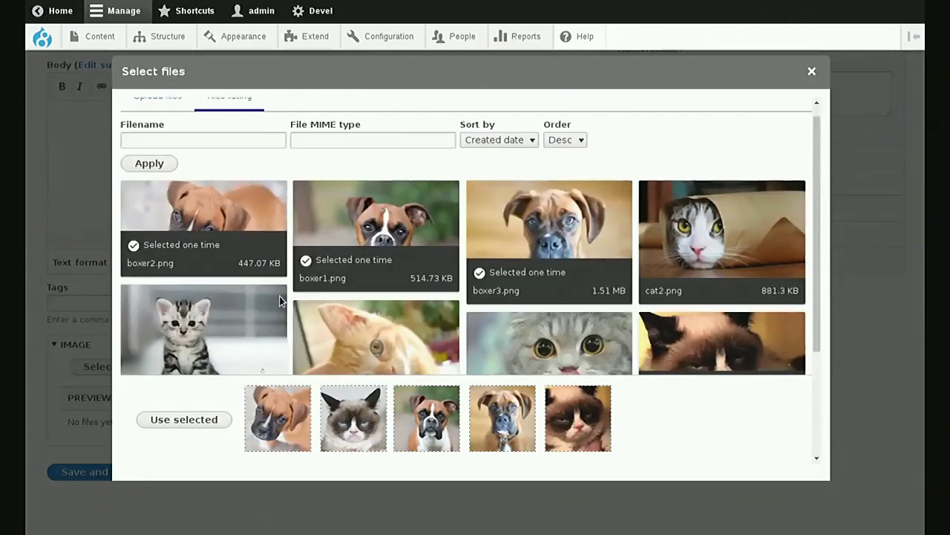
left_click(170, 112)
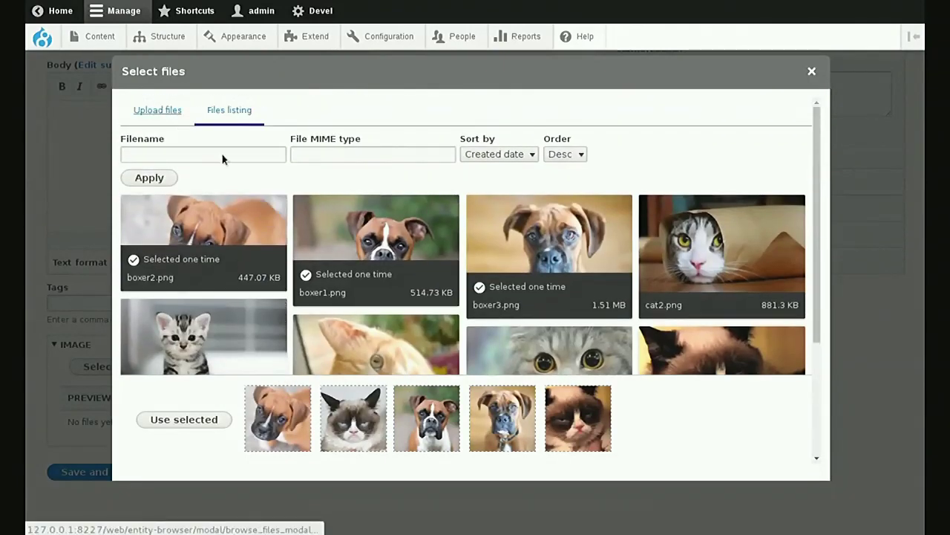
left_click(919, 100)
left_click(891, 106)
left_click_drag(785, 119, 316, 223)
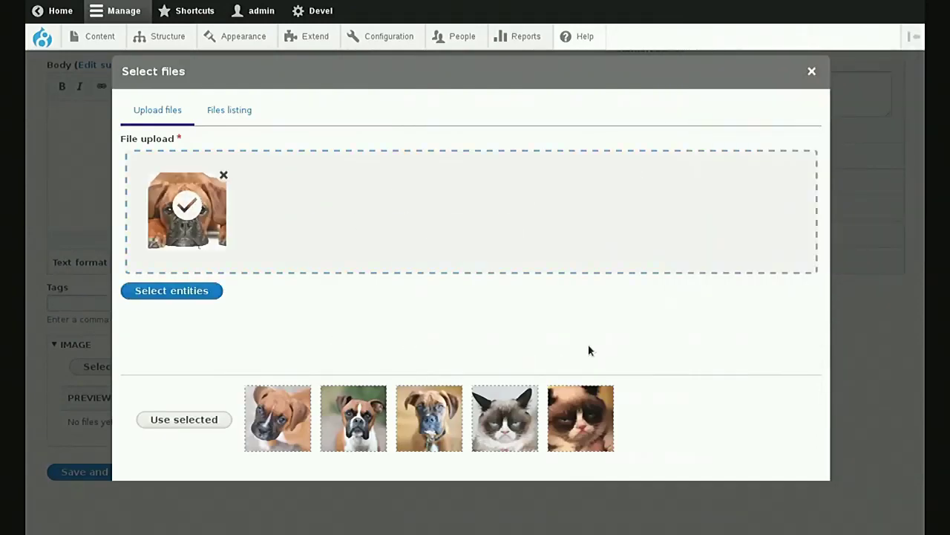
left_click(187, 296)
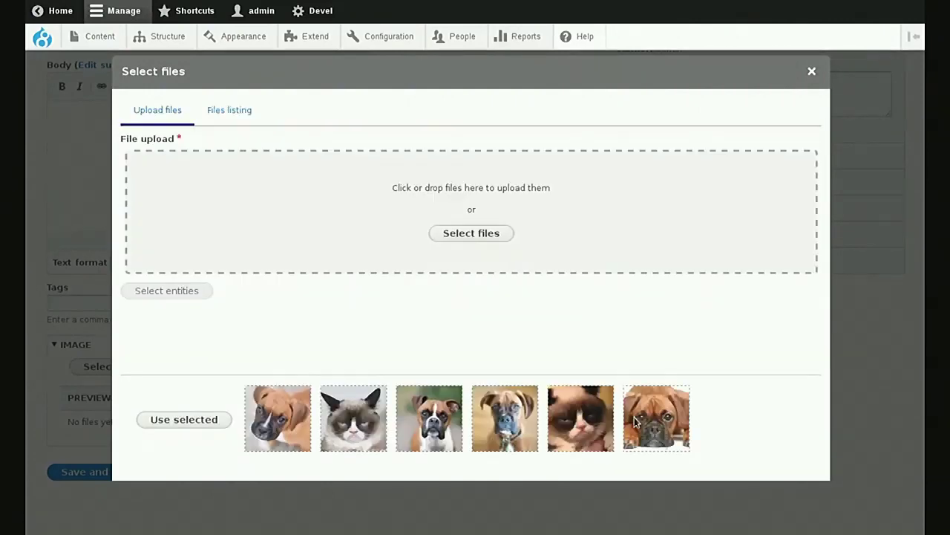
Move boxer4.png to first place in the selection and insert the selected files into the article's Image field
left_click_drag(631, 421, 250, 425)
left_click(185, 420)
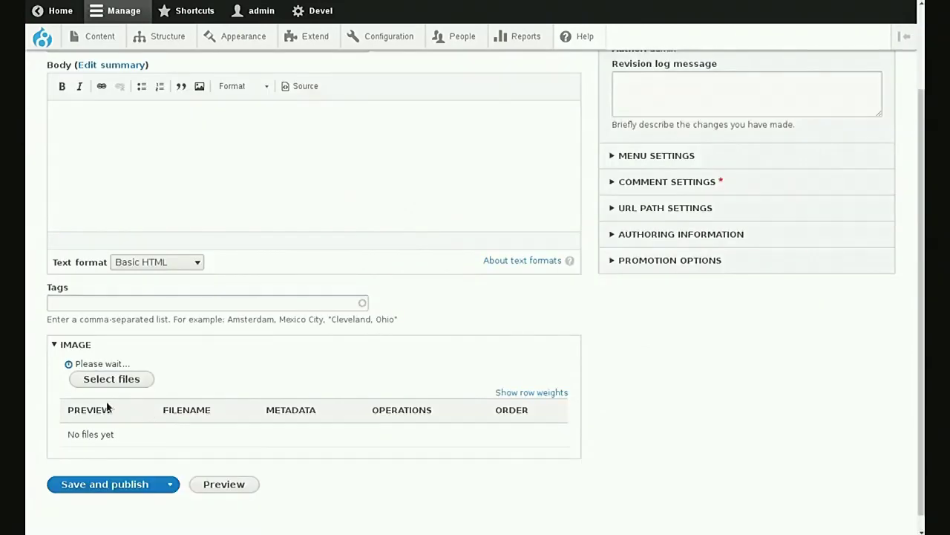
scroll(39, 379, "down", 3)
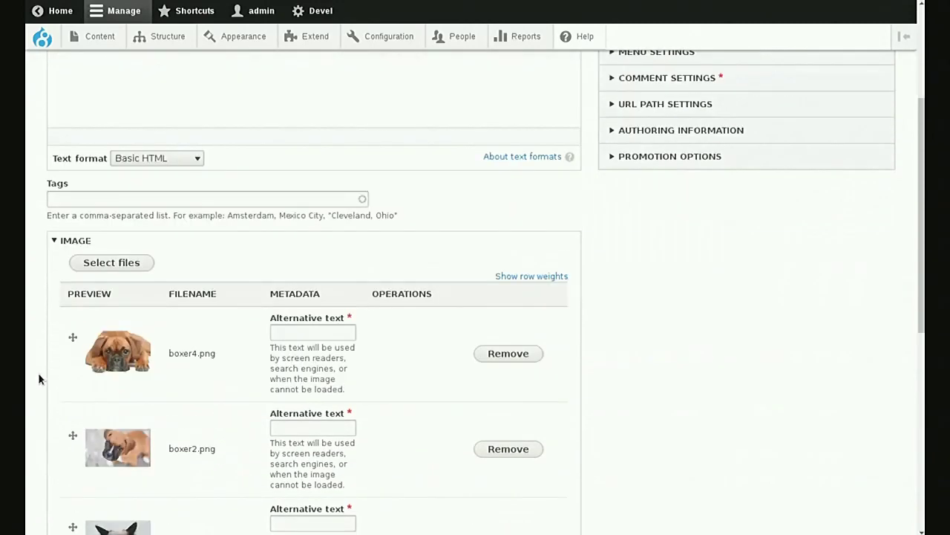
Exit the full-screen video, open the Example 3 slide and play its content browser video in full screen
key("Escape")
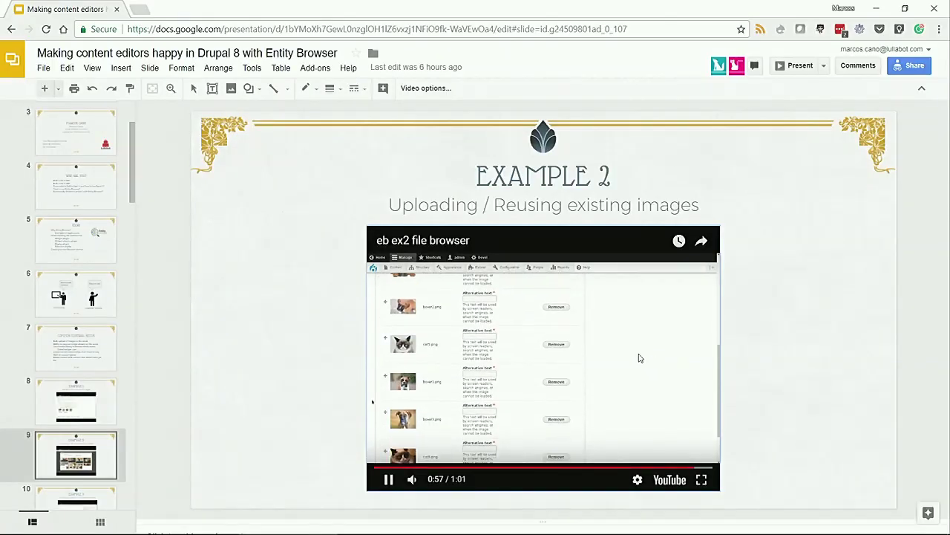
scroll(85, 415, "down", 3)
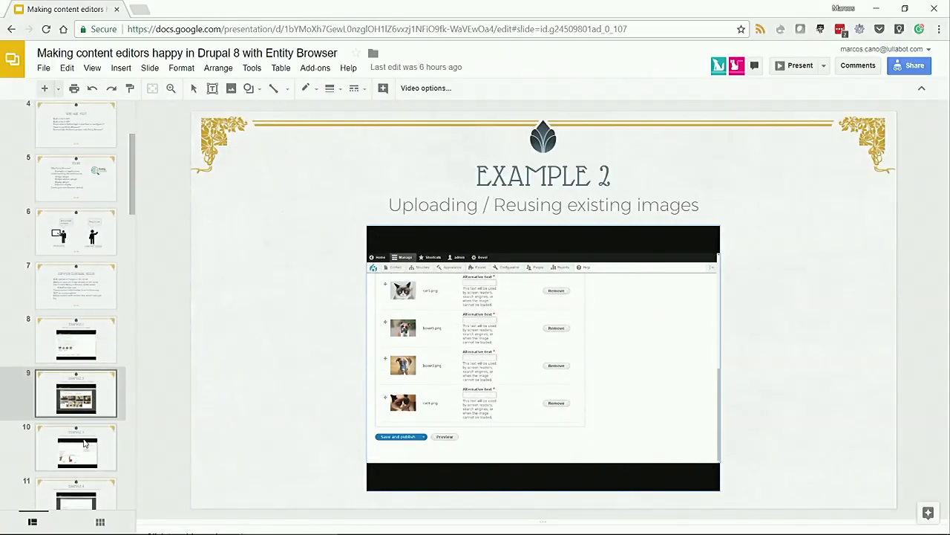
left_click(85, 447)
left_click(486, 342)
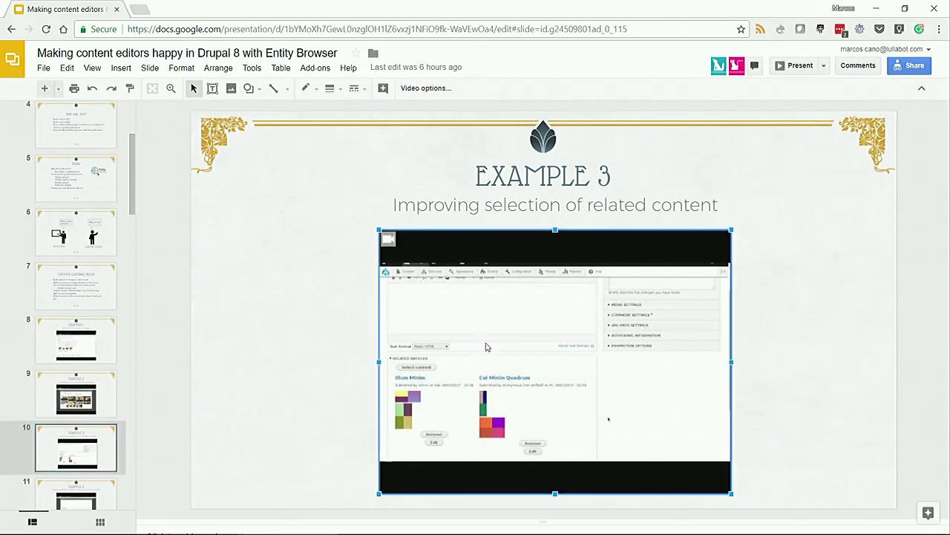
left_click(485, 342)
left_click(713, 484)
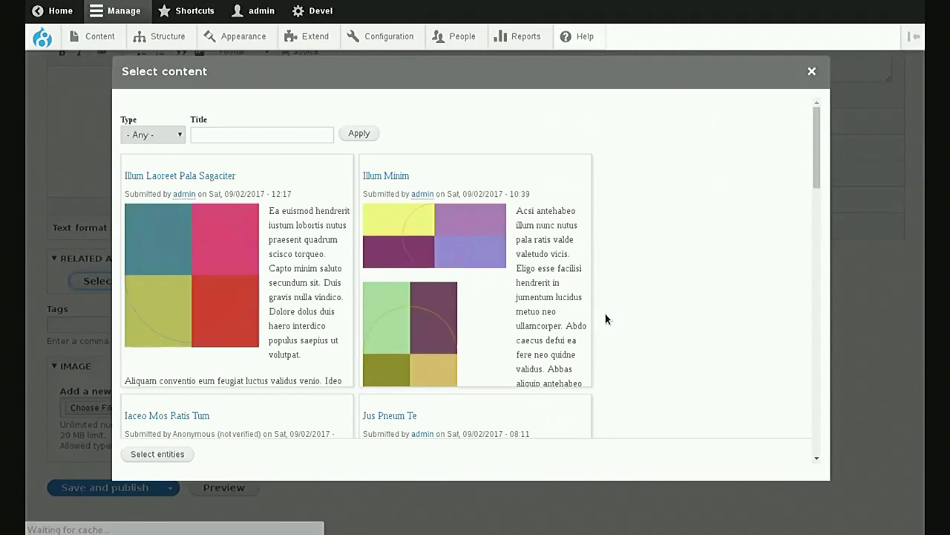
Browse the available content and filter it by the title "Minim"
scroll(627, 307, "down", 2)
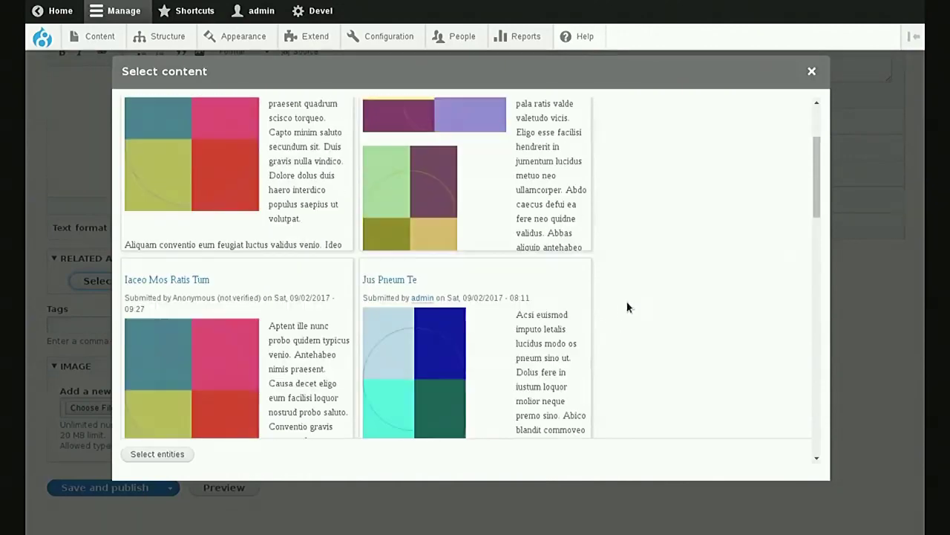
scroll(628, 306, "down", 2)
scroll(628, 306, "up", 5)
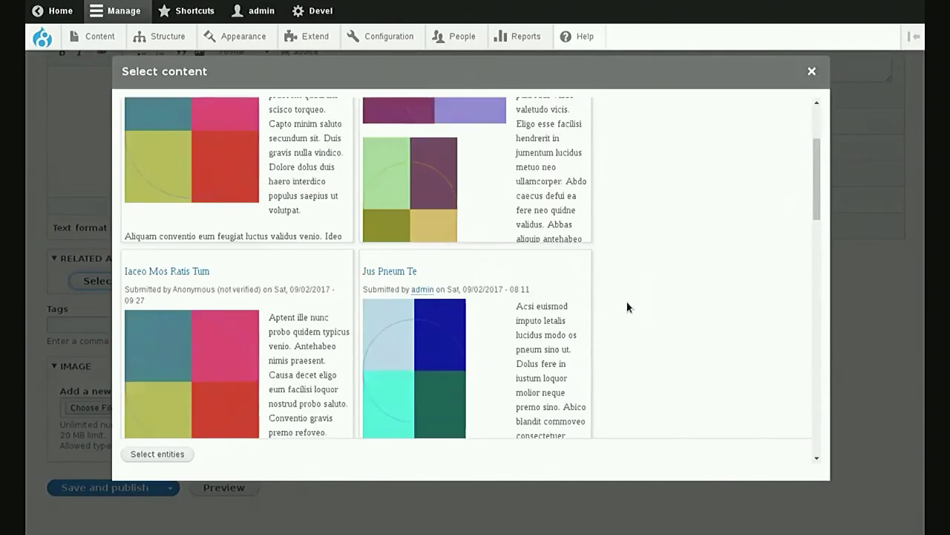
left_click(296, 134)
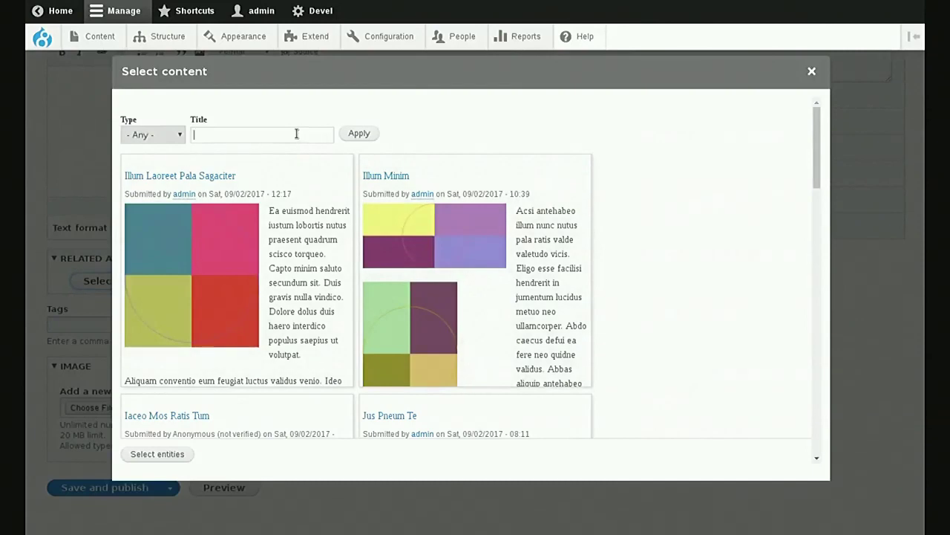
type("Minim")
left_click(357, 134)
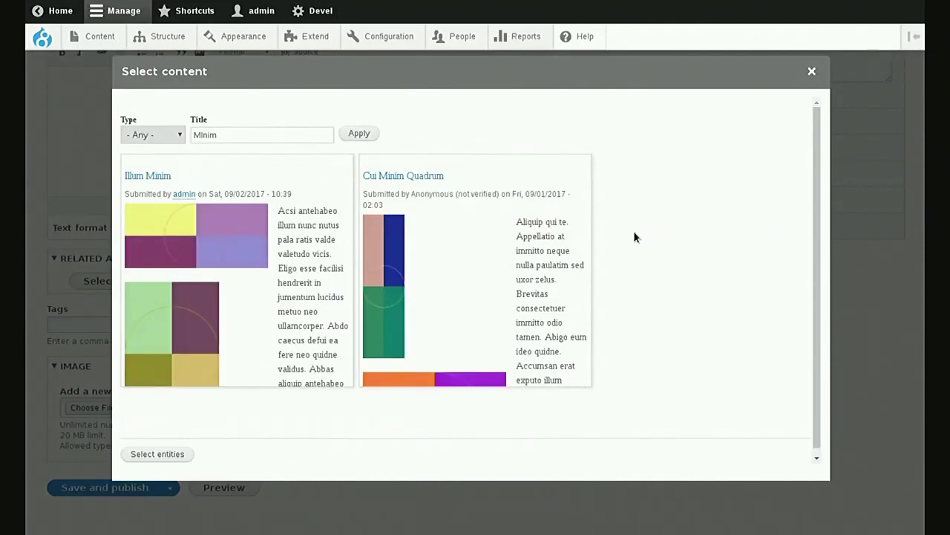
Add Illum Minim and Cui Minim Quadrum as related articles and place Cui Minim Quadrum first
left_click(349, 224)
left_click(498, 227)
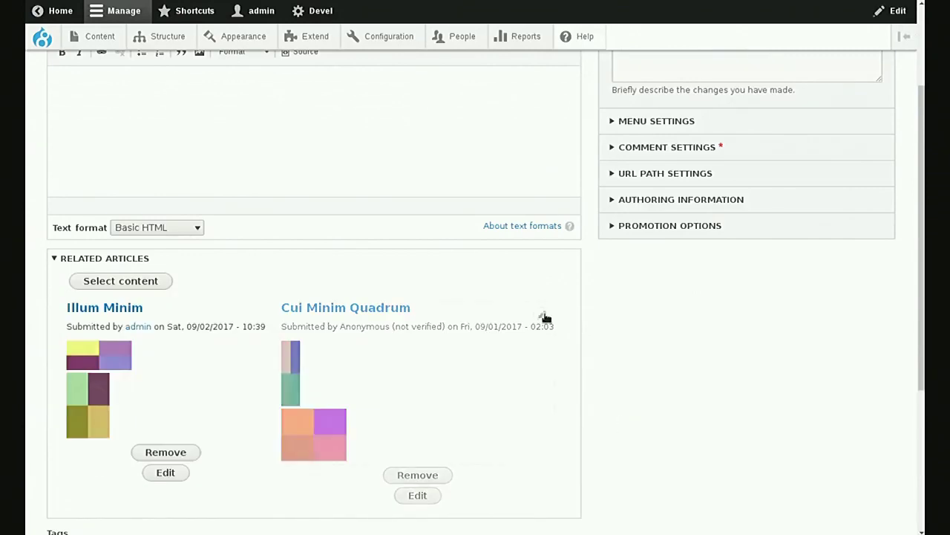
scroll(545, 318, "down", 1)
left_click_drag(486, 351, 194, 335)
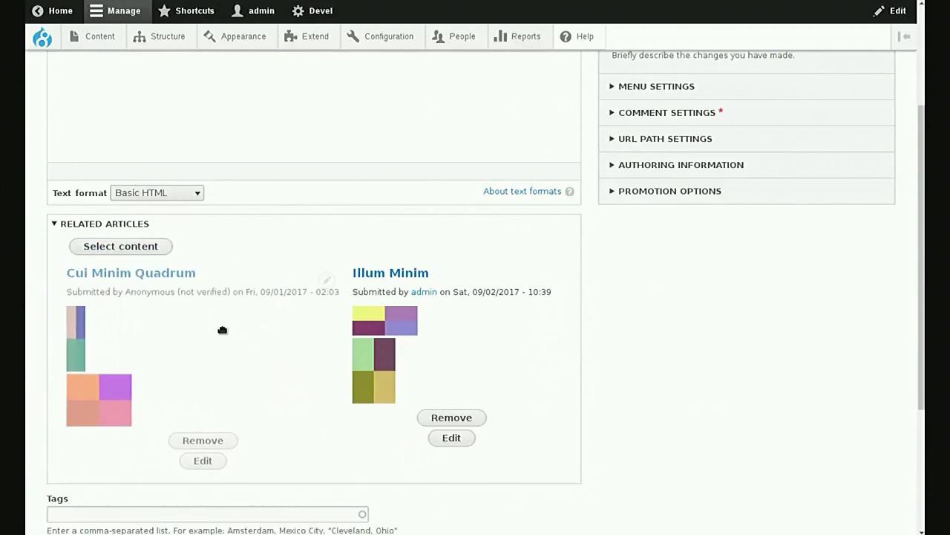
Exit the full-screen video, open the Example 4 slide and play its video about creating related content in full screen
key("Escape")
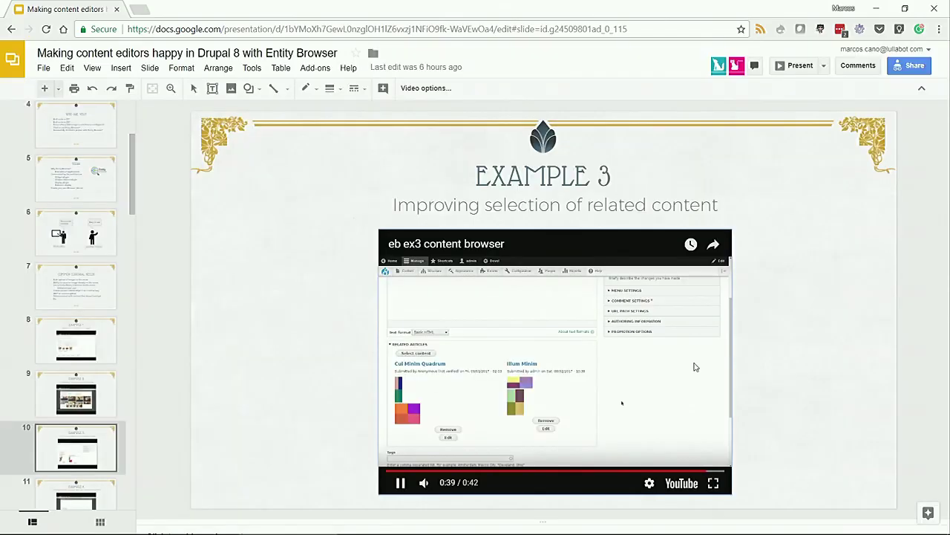
left_click(75, 489)
left_click(477, 389)
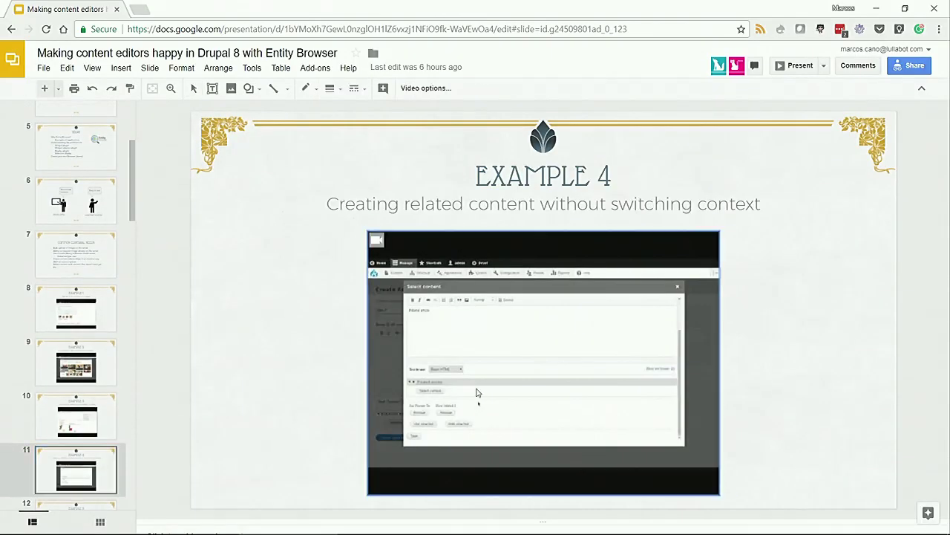
left_click(598, 397)
left_click(702, 482)
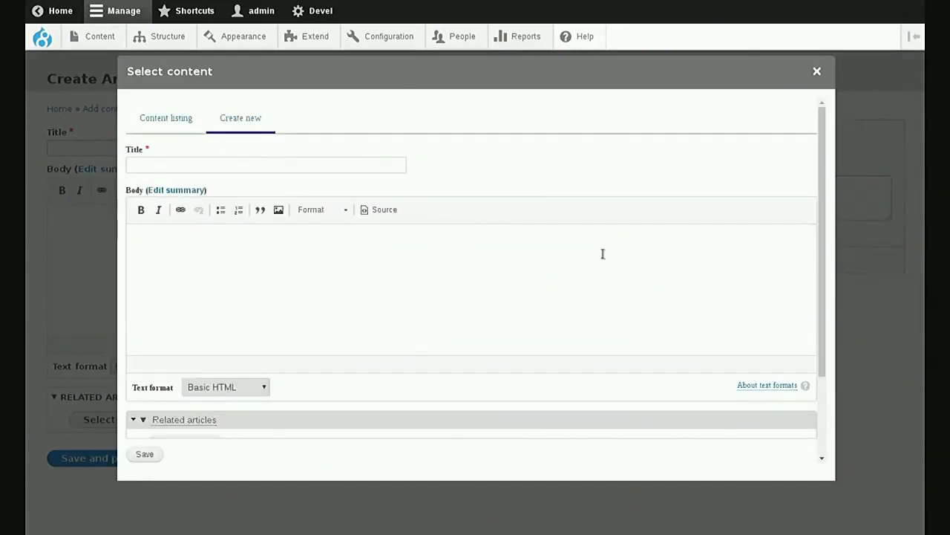
Create and save a new related article titled "New related 1" with the body text "Related article."
left_click(293, 165)
type("New related 1")
left_click(401, 297)
type("Related a")
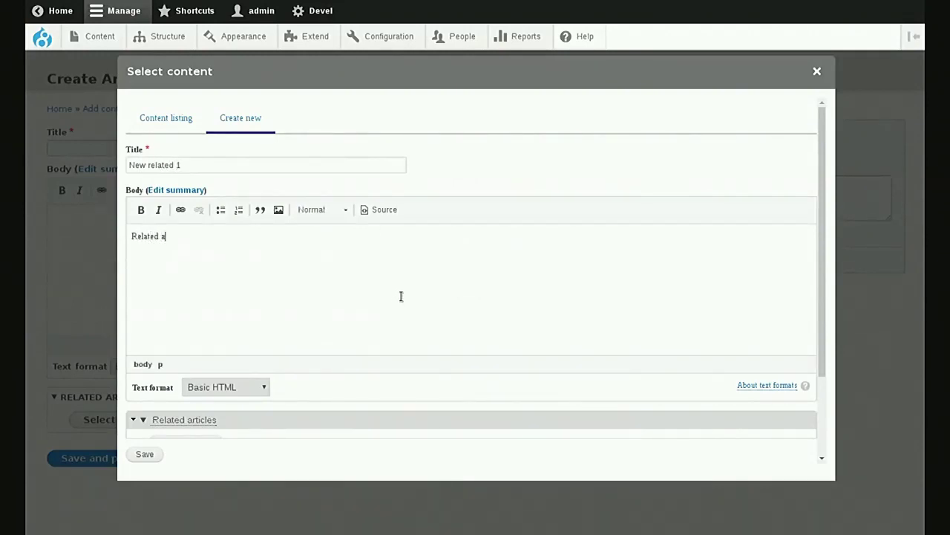
scroll(401, 297, "down", 3)
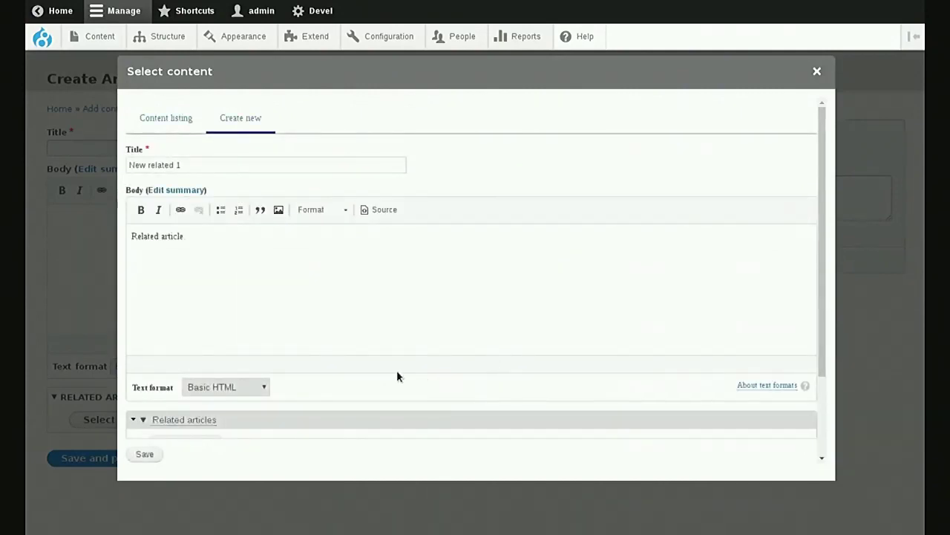
scroll(397, 377, "down", 3)
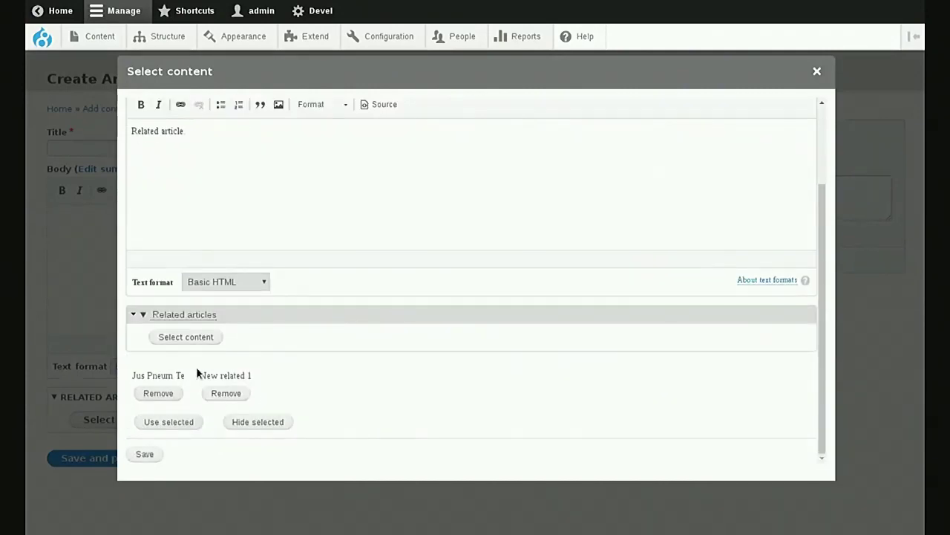
Add the article Illum Laoreet Pala Sagaciter from the content listing to the related content selection
scroll(308, 372, "up", 3)
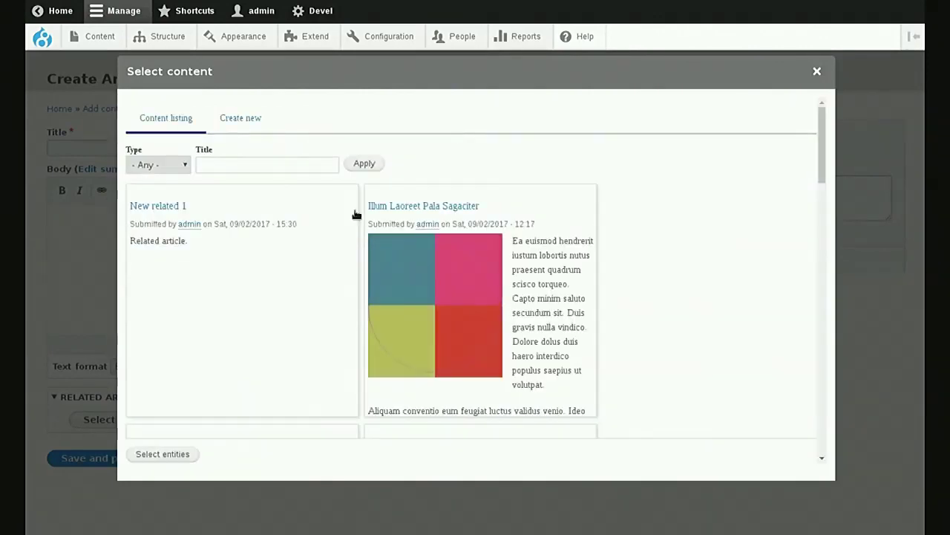
left_click(544, 279)
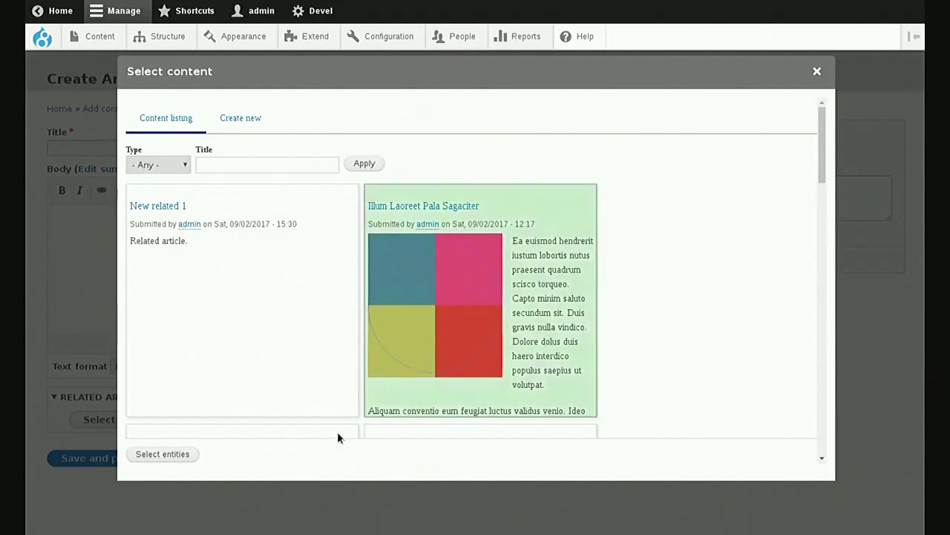
left_click(178, 454)
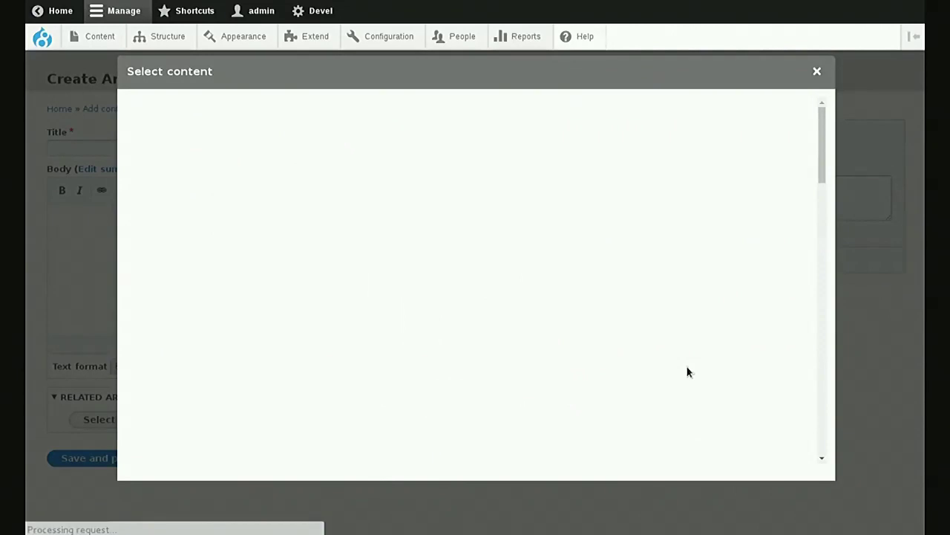
Apply the selected entities Jus Pneum Te, New related 1 and Illum Laoreet Pala Sagaciter as the article's related articles
scroll(695, 383, "down", 4)
scroll(695, 383, "down", 10)
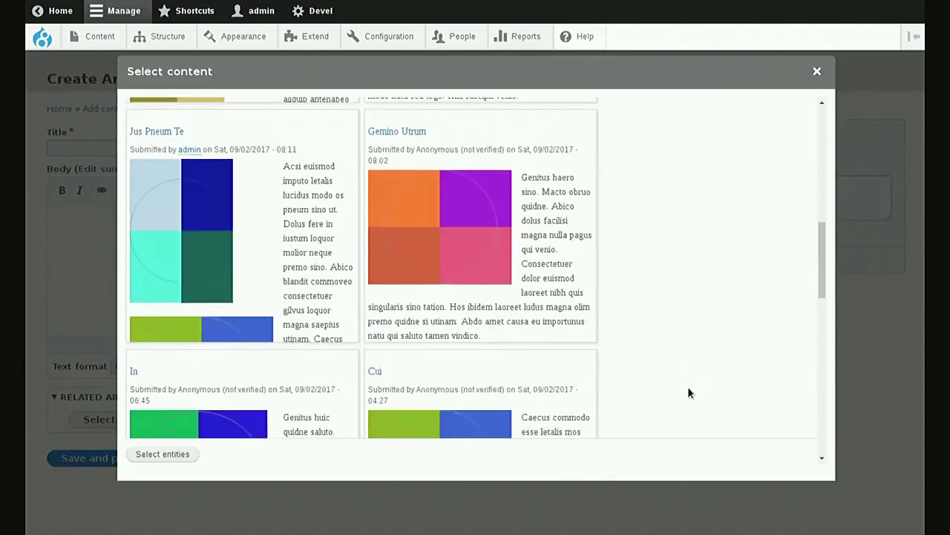
scroll(685, 399, "down", 3)
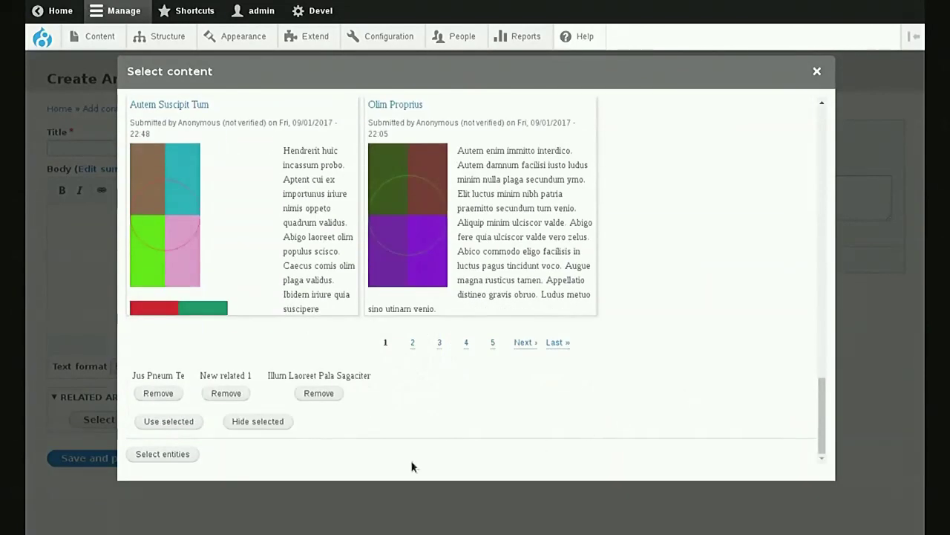
left_click(144, 423)
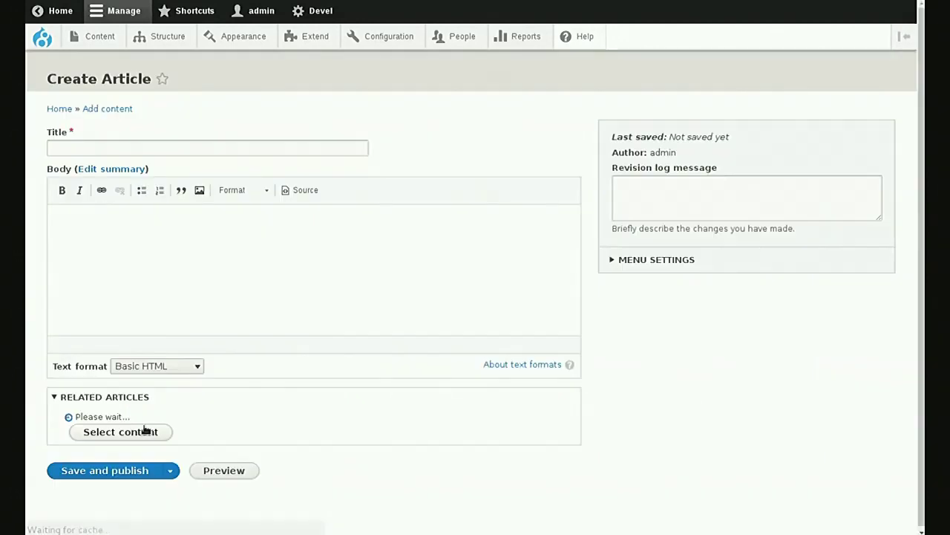
scroll(233, 401, "down", 2)
scroll(233, 393, "down", 3)
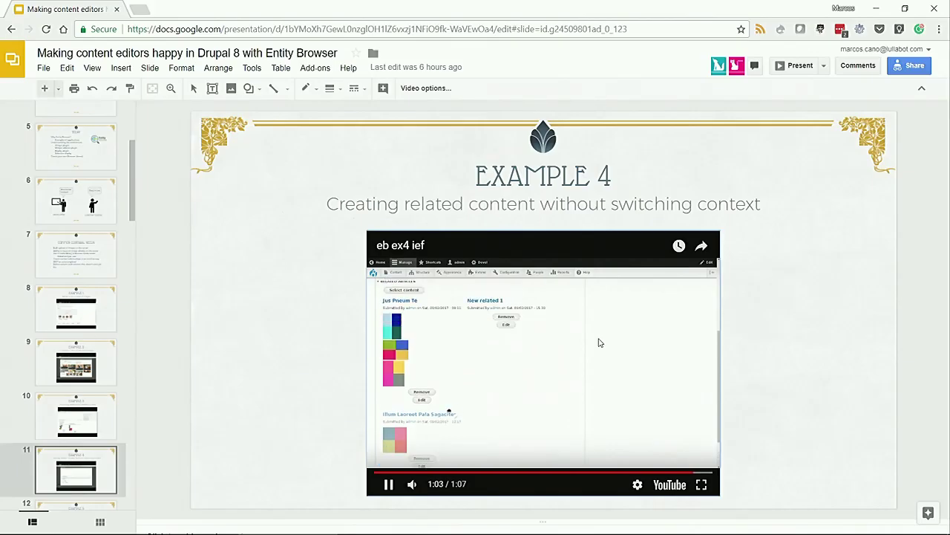
Open the Example 5 slide about selecting entities from a map and play its video in full screen
scroll(47, 325, "down", 1)
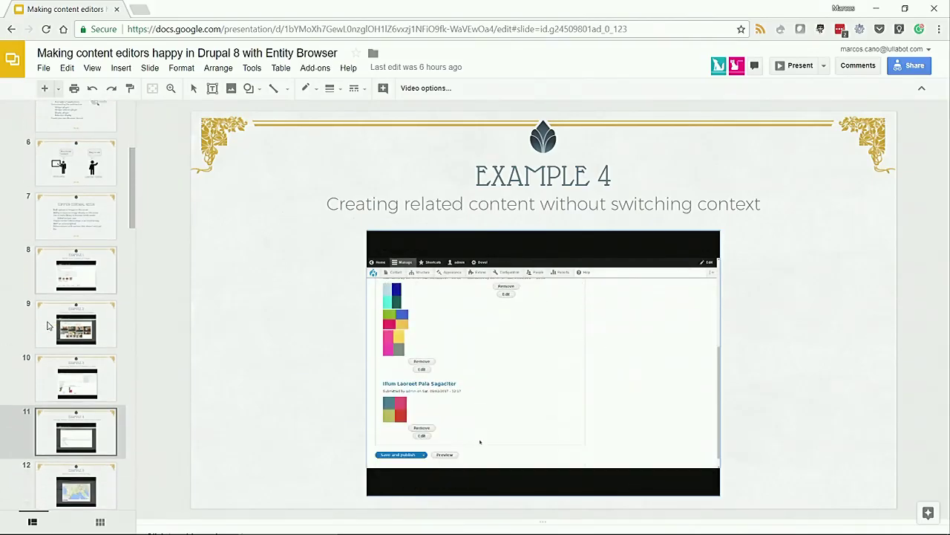
scroll(47, 325, "down", 1)
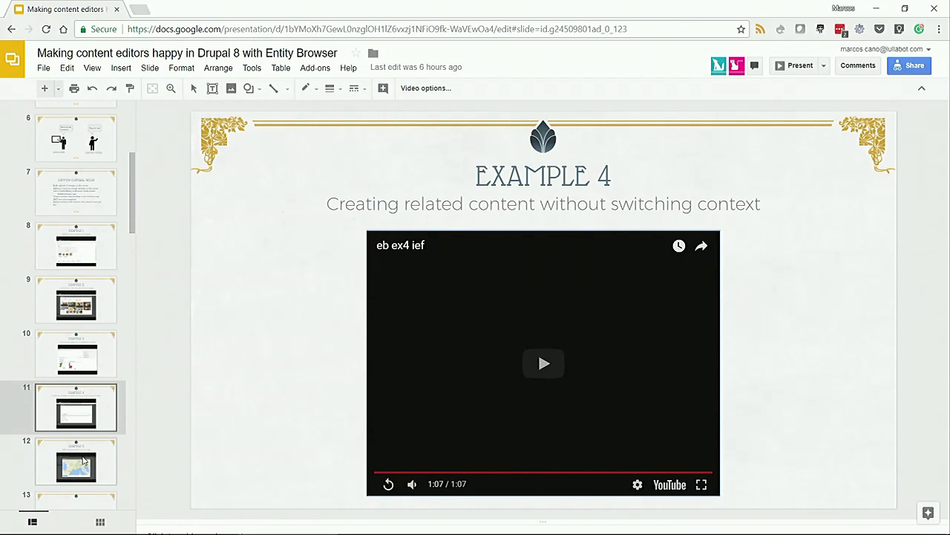
left_click(84, 461)
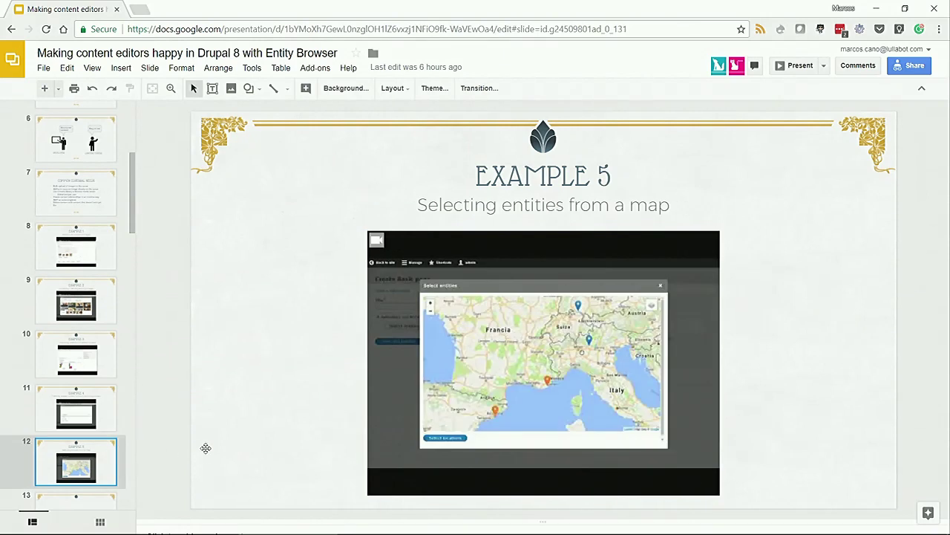
left_click(565, 340)
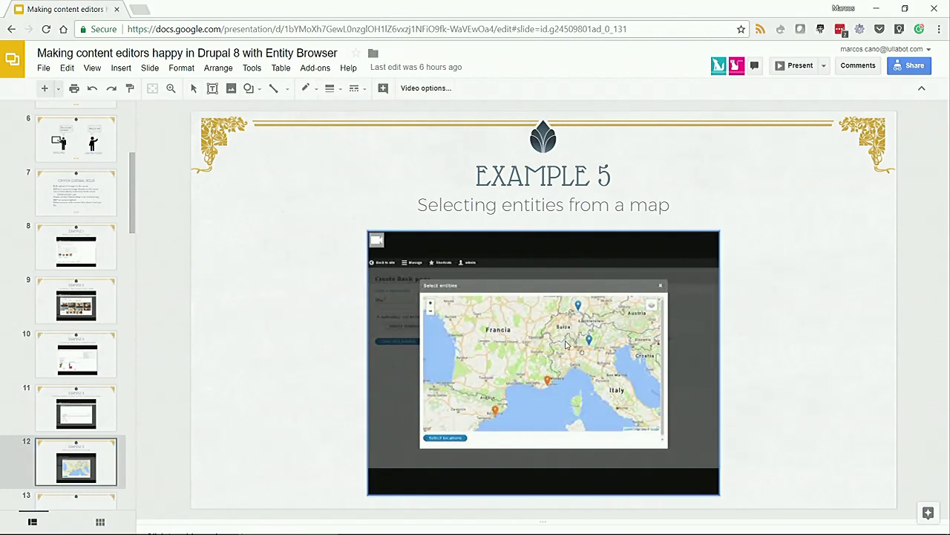
left_click(567, 344)
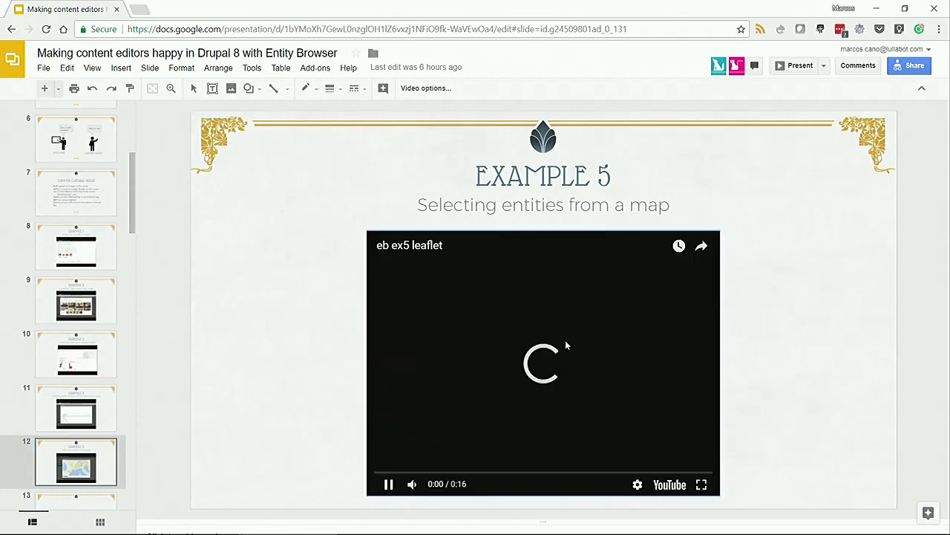
left_click(703, 487)
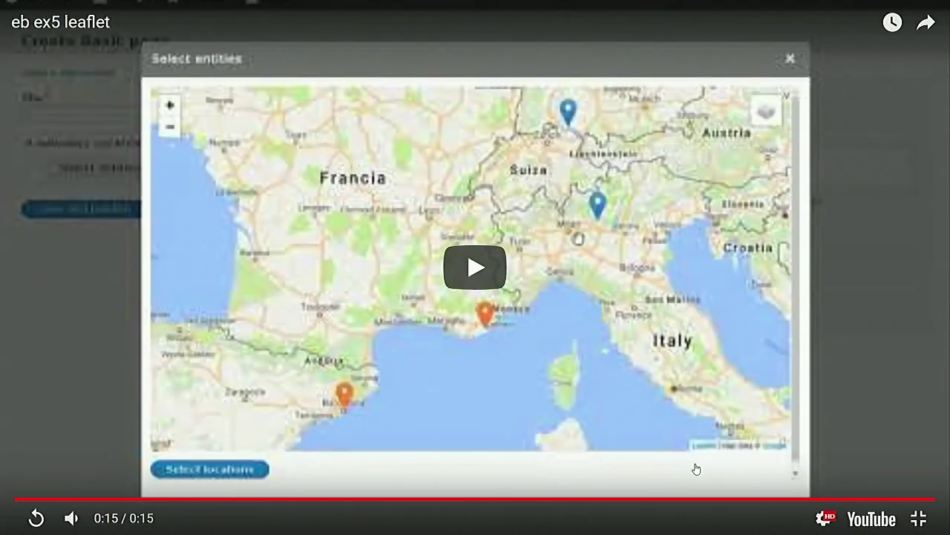
Exit the full-screen video, start presenting from slide 13 and advance to the slide "There is a reason for that"
key("Escape")
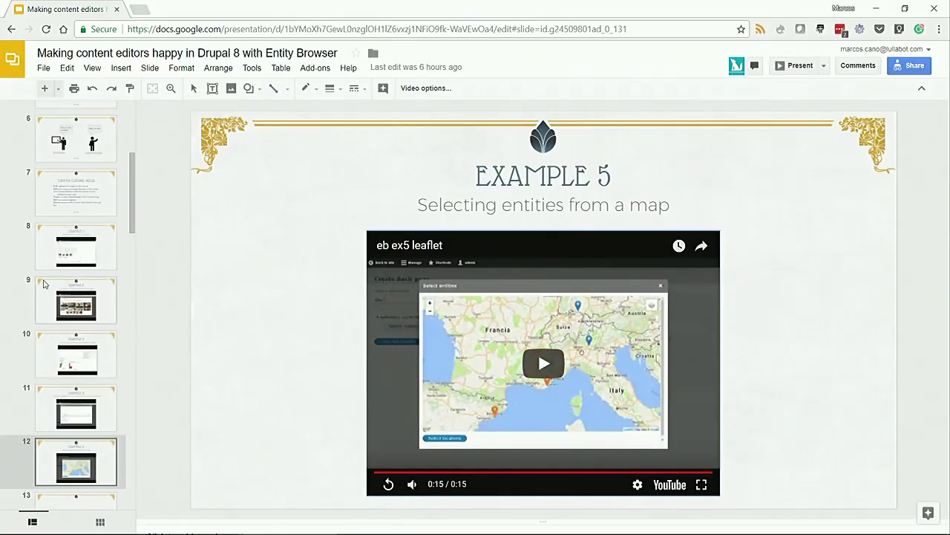
scroll(61, 274, "down", 1)
scroll(67, 312, "down", 1)
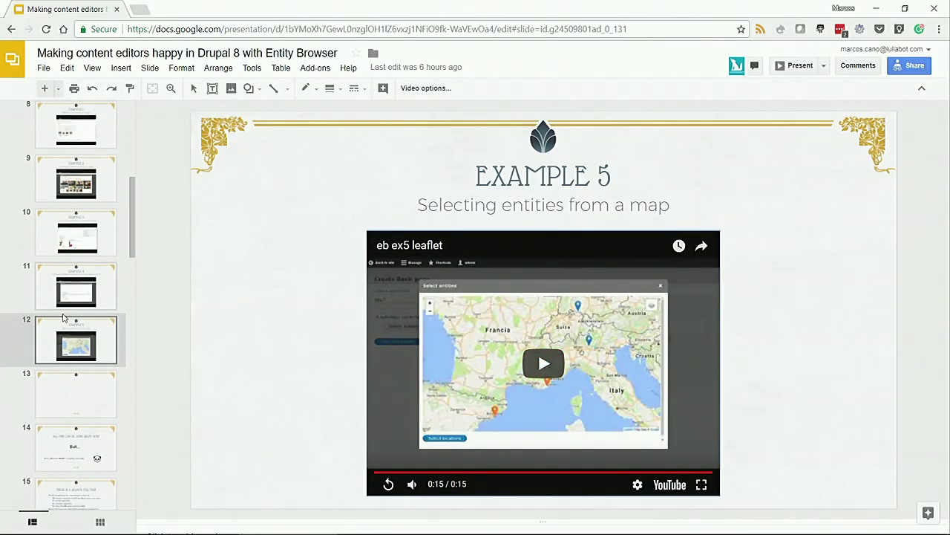
left_click(91, 397)
left_click(797, 67)
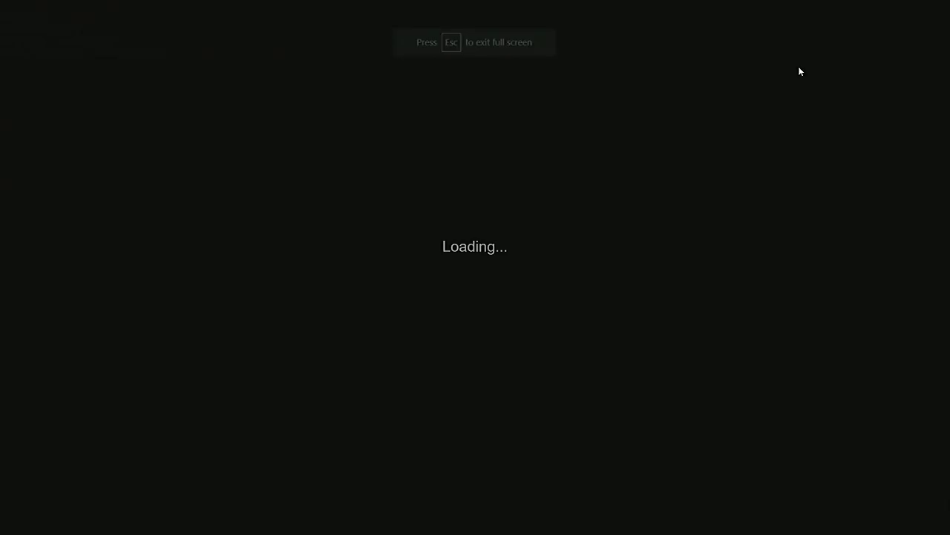
key("Right")
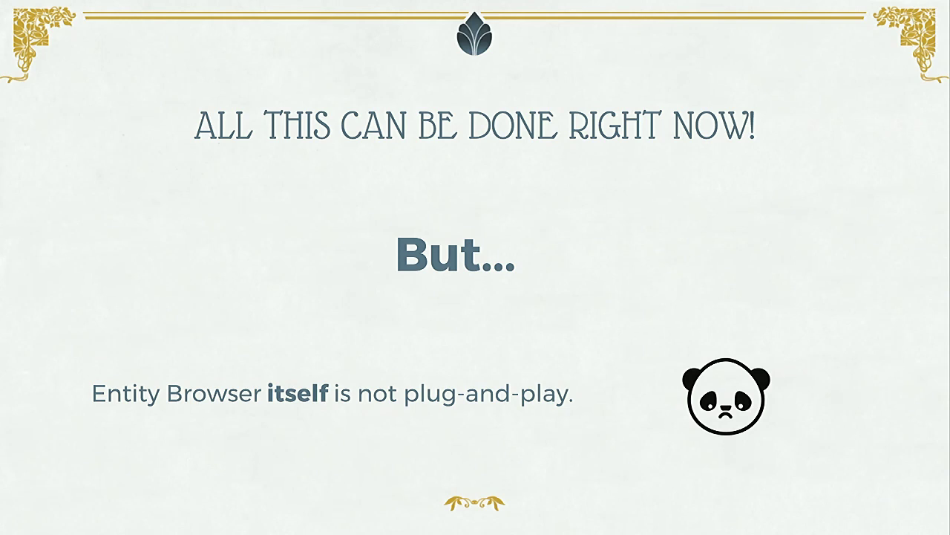
key("Right")
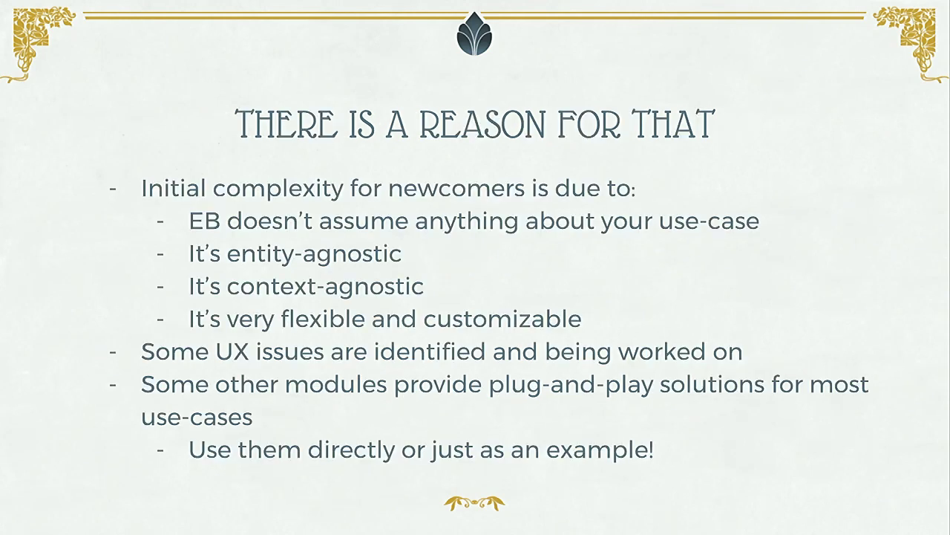
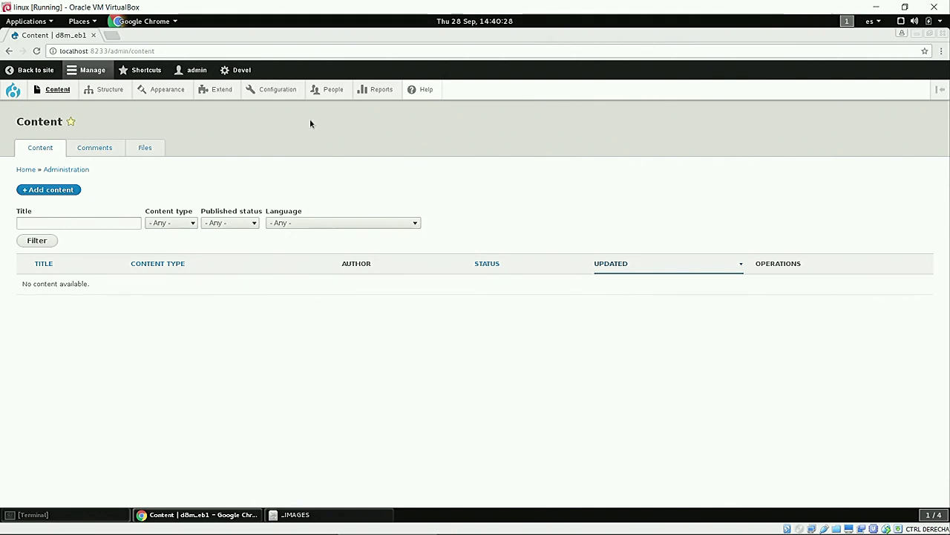
In the Drupal site's content authoring configuration, start a new entity browser labelled "Bulk upload"
mouse_move(286, 94)
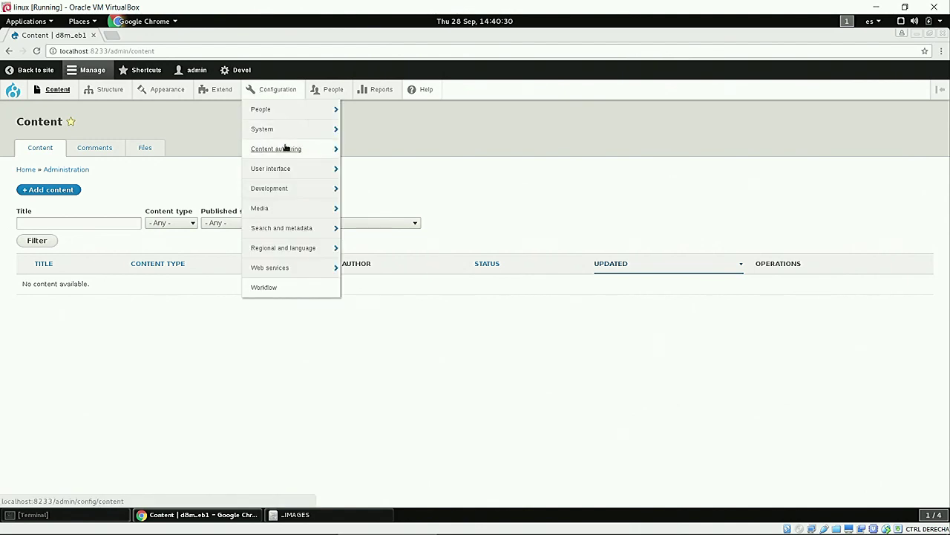
mouse_move(286, 150)
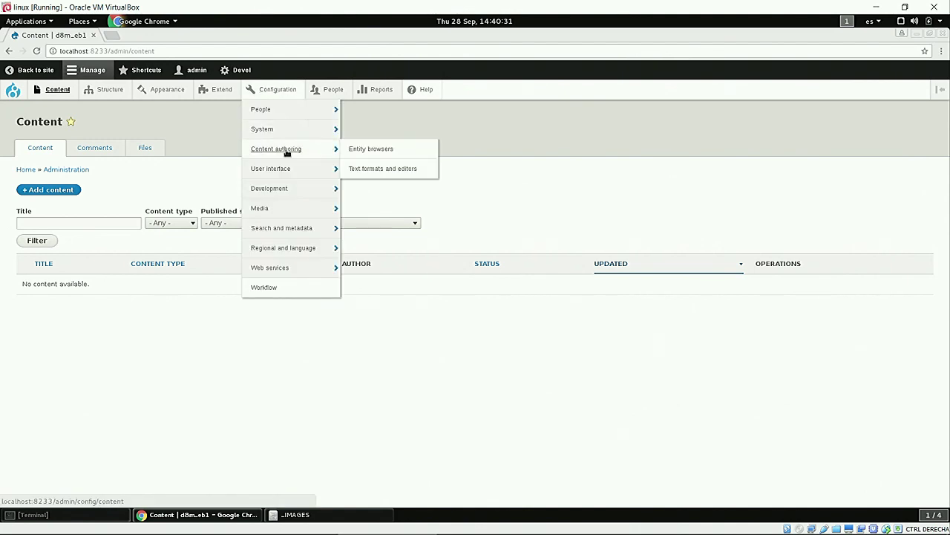
left_click(375, 150)
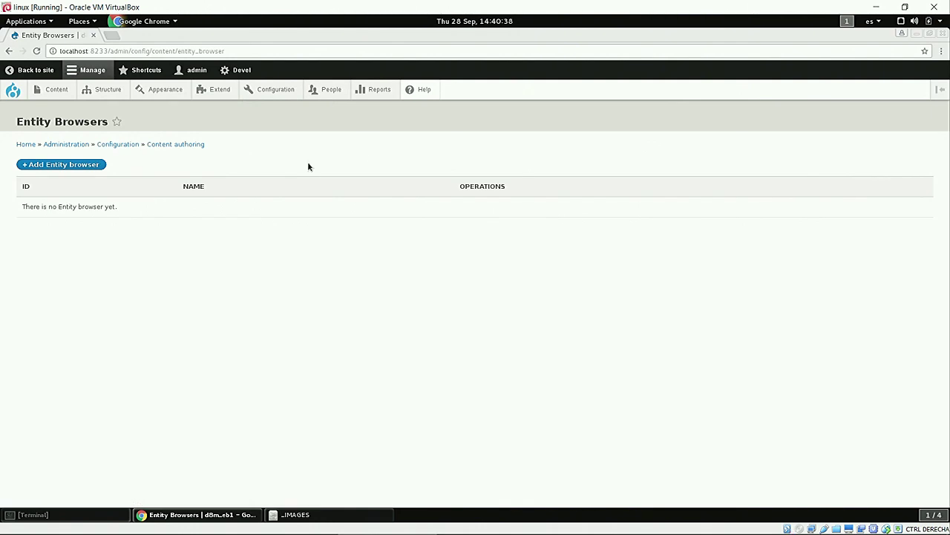
left_click(87, 165)
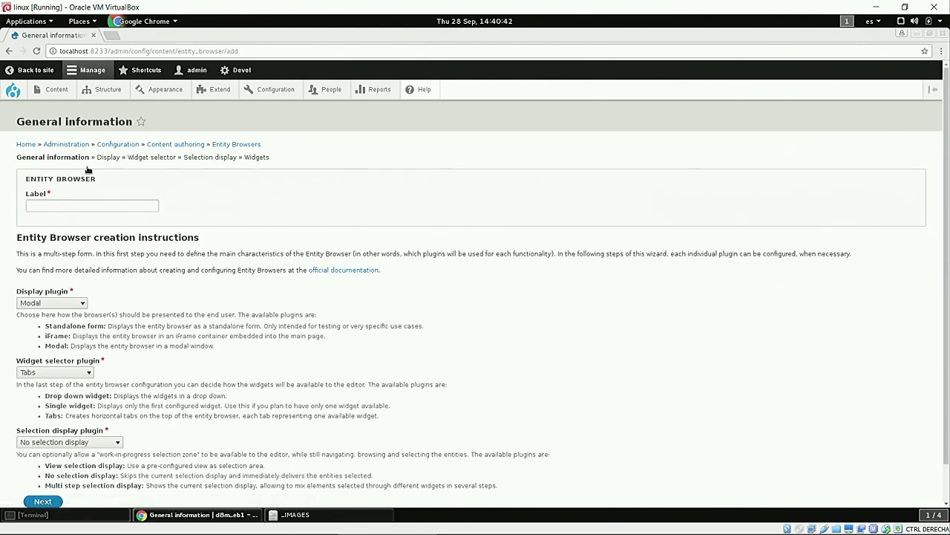
left_click(82, 210)
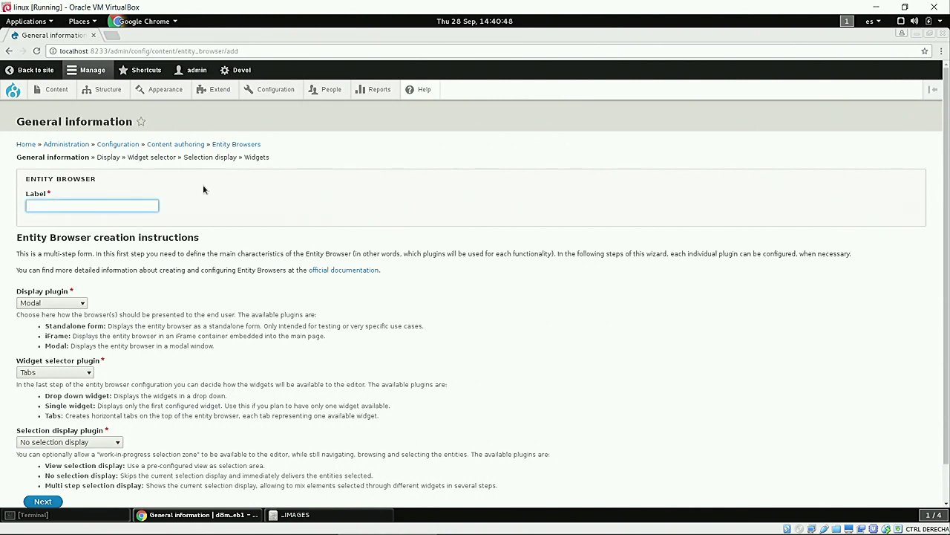
type("Bulk upload")
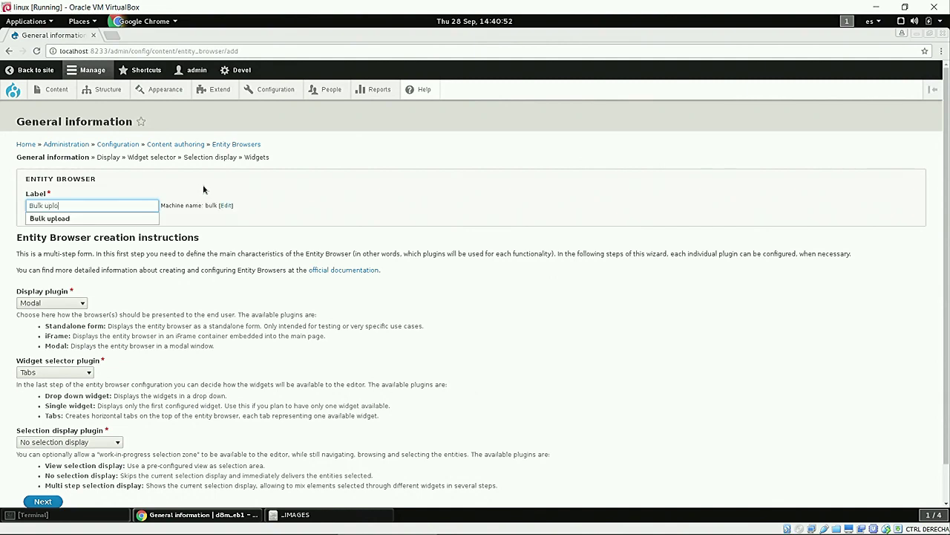
left_click(166, 289)
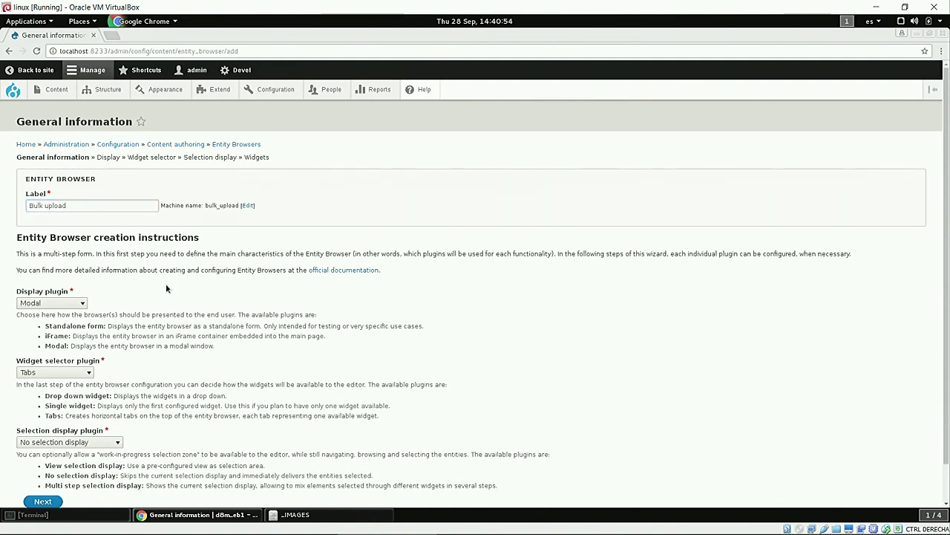
Set the display plugin to iFrame, the widget selector to Single widget and the selection display to Multi step selection display, and continue
scroll(167, 288, "down", 1)
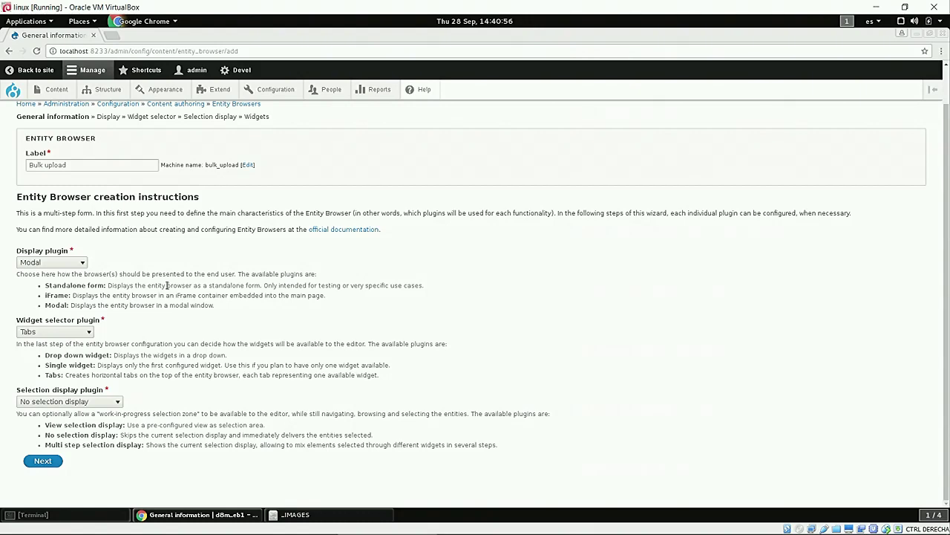
left_click(77, 263)
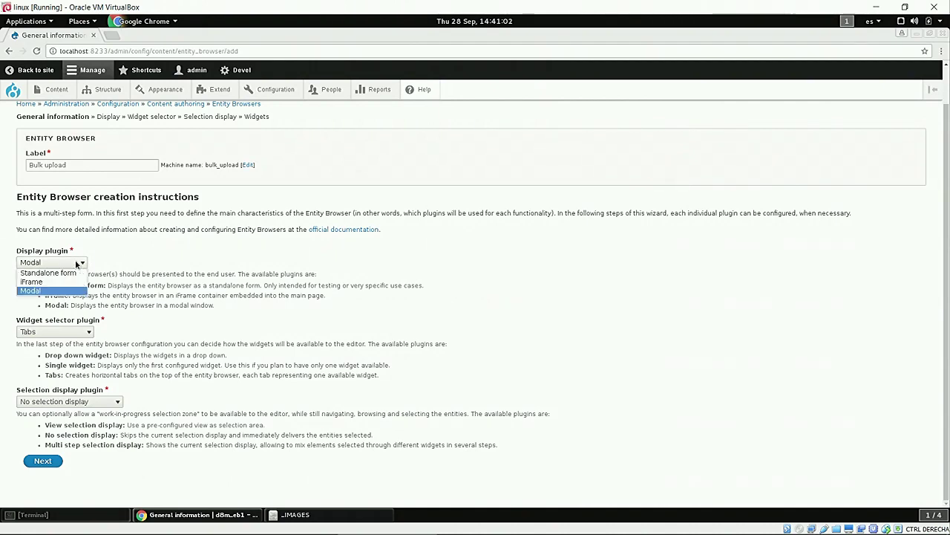
left_click(58, 283)
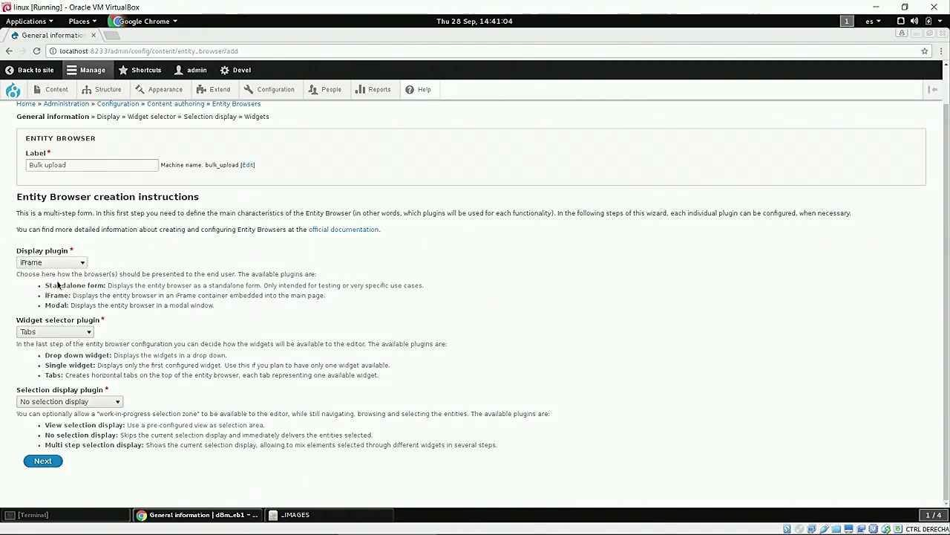
left_click(73, 335)
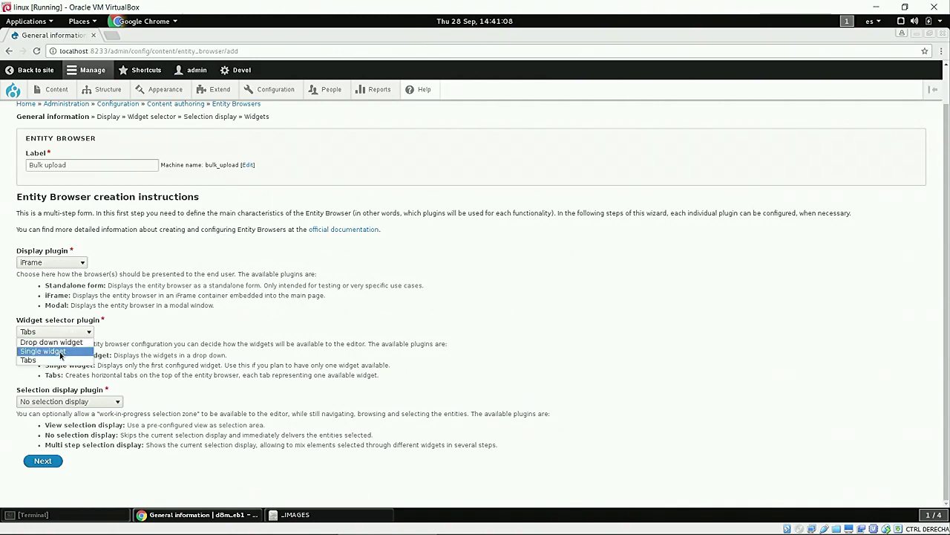
left_click(61, 351)
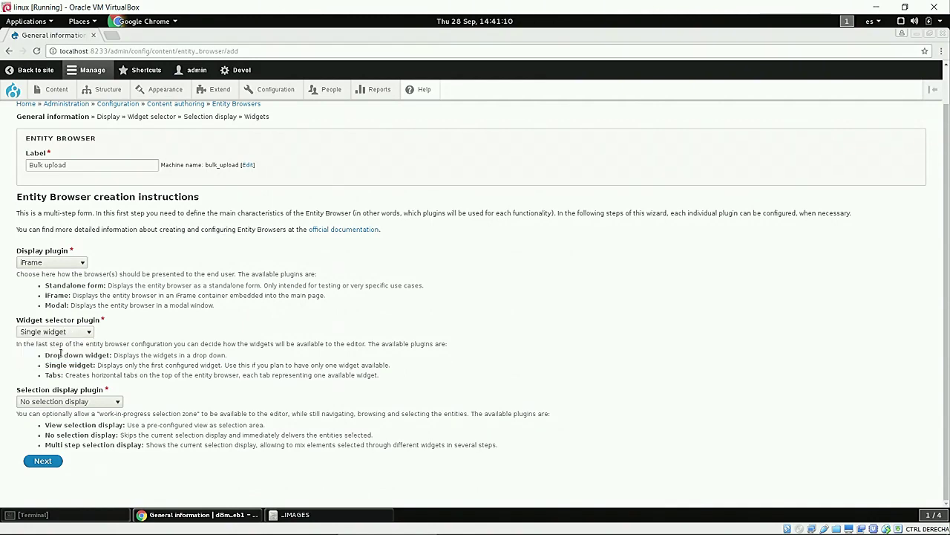
left_click(99, 402)
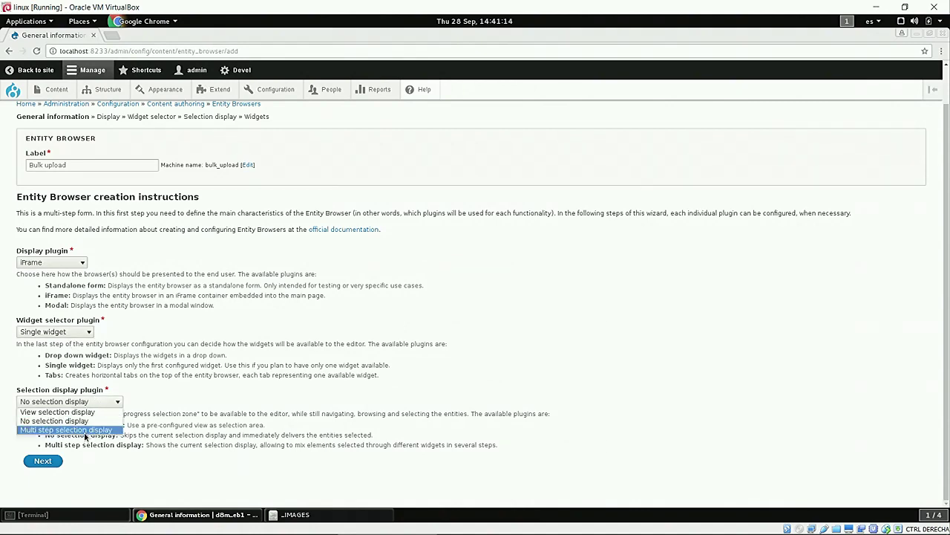
left_click(85, 431)
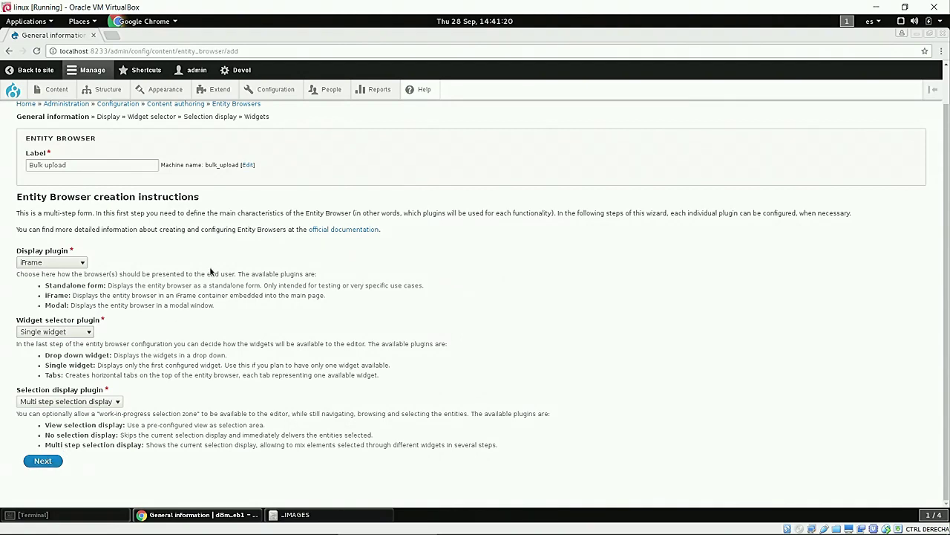
scroll(211, 268, "up", 1)
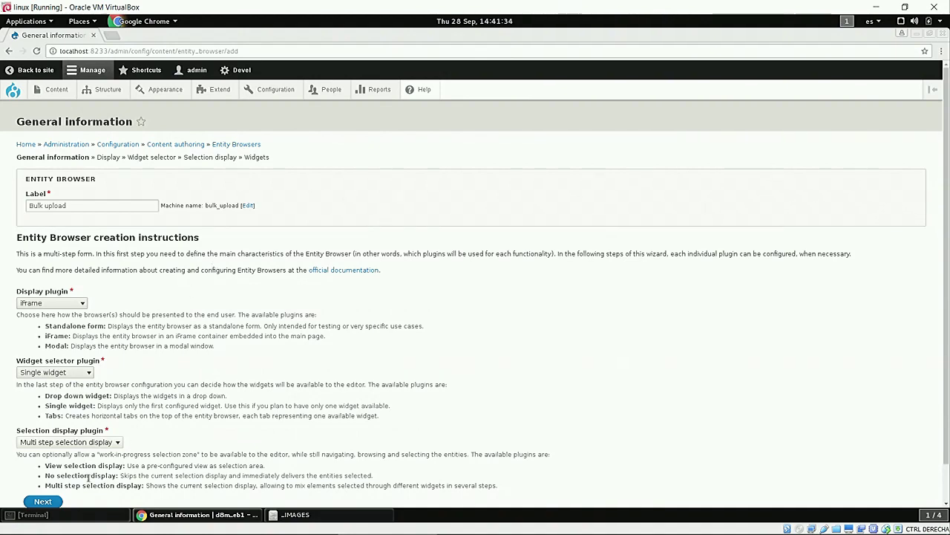
left_click(52, 502)
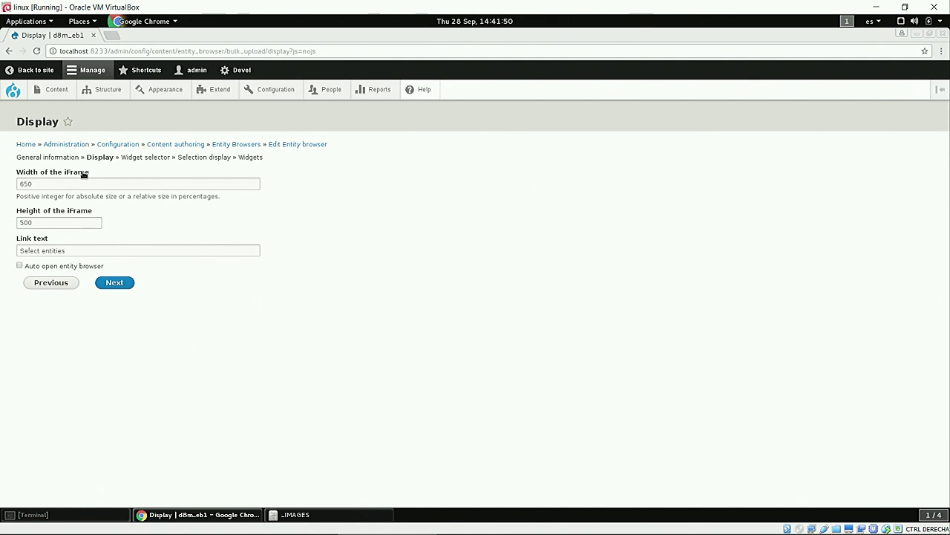
Accept the iFrame and widget selector defaults, set the selection display to entity type File with the Image thumbnail display plugin, and continue
left_click(113, 283)
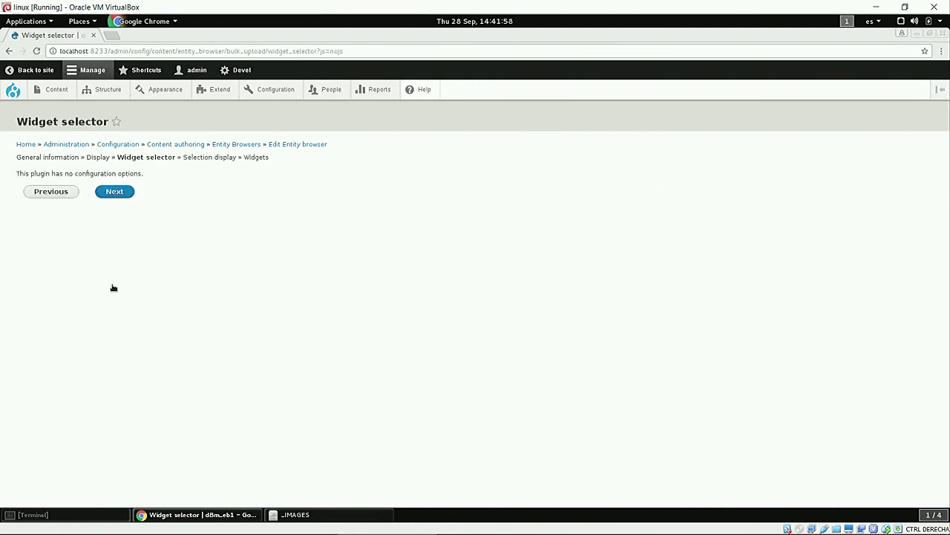
left_click(115, 191)
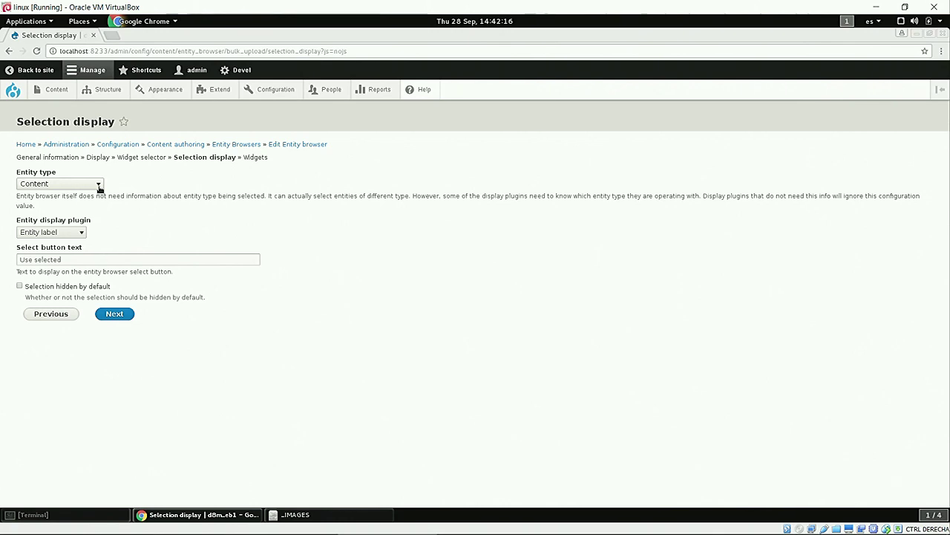
left_click(98, 185)
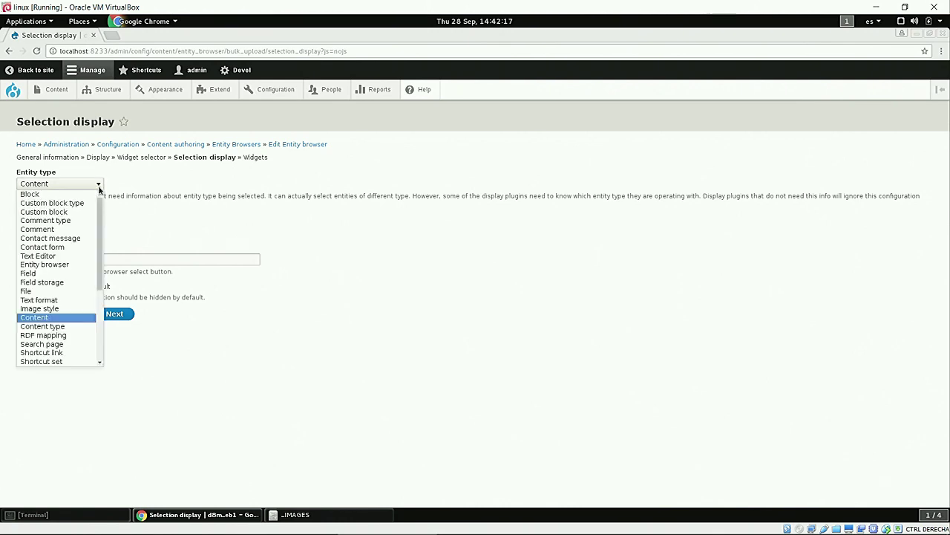
left_click(33, 293)
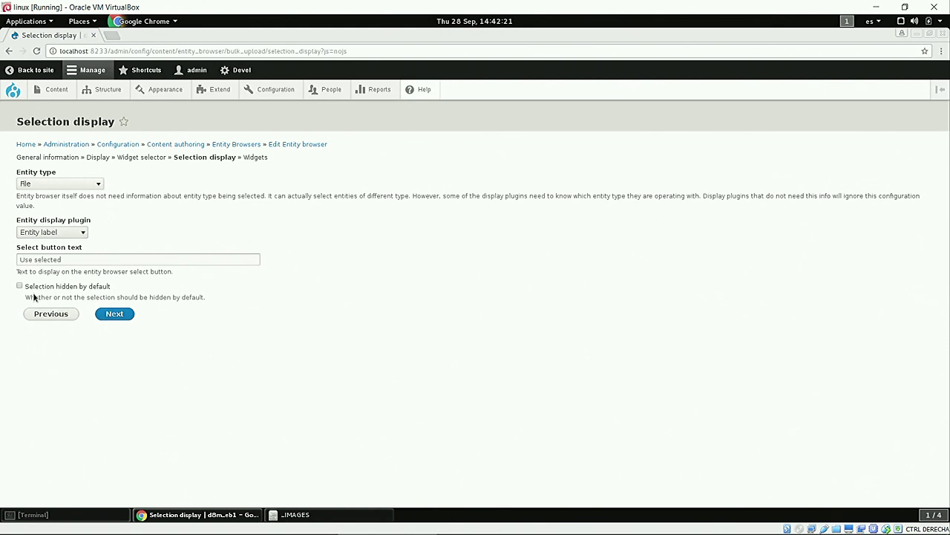
left_click(84, 233)
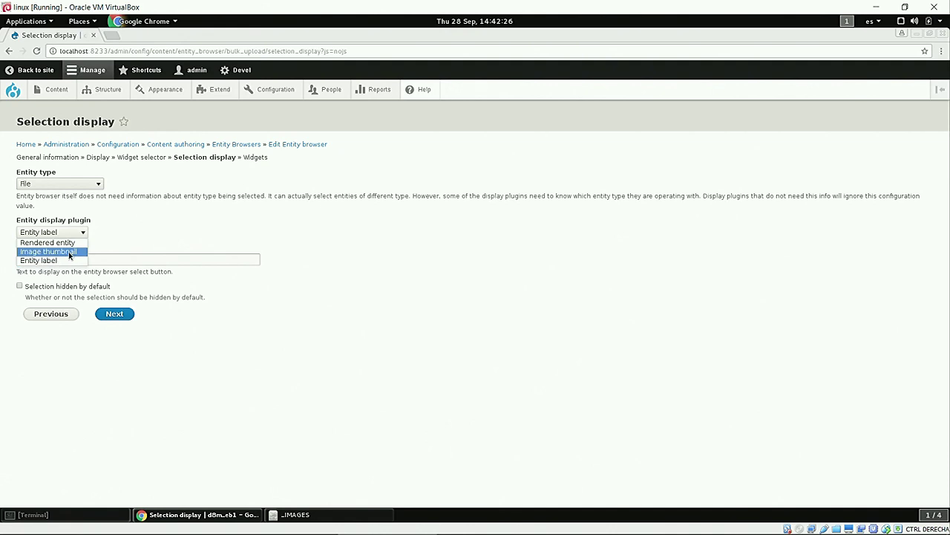
left_click(71, 252)
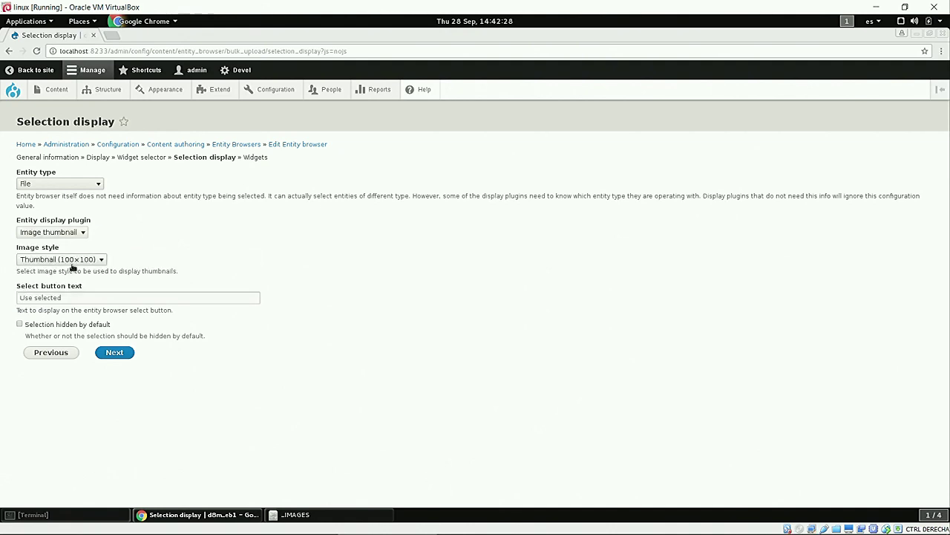
left_click(116, 353)
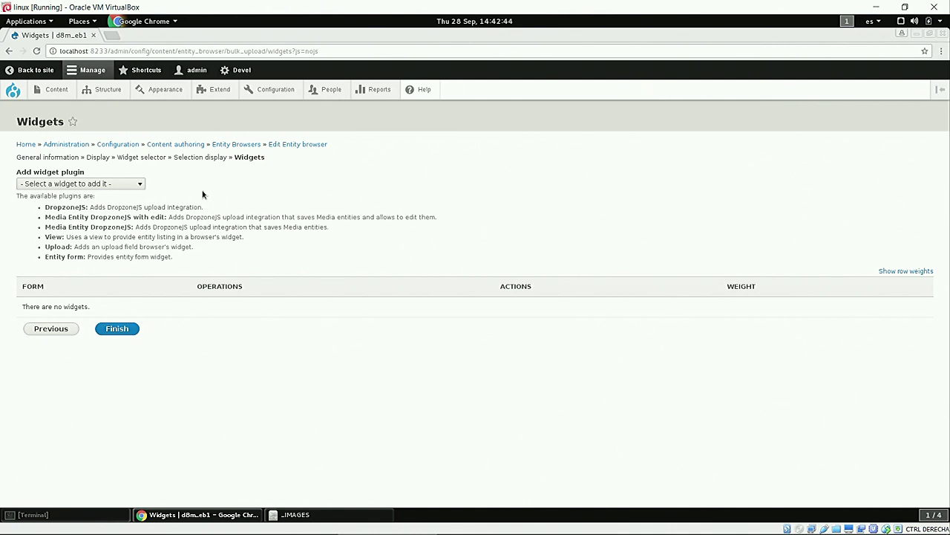
Add a DropzoneJS widget labelled "Upload" with the submit button text "Select images", and finish the entity browser
left_click(140, 185)
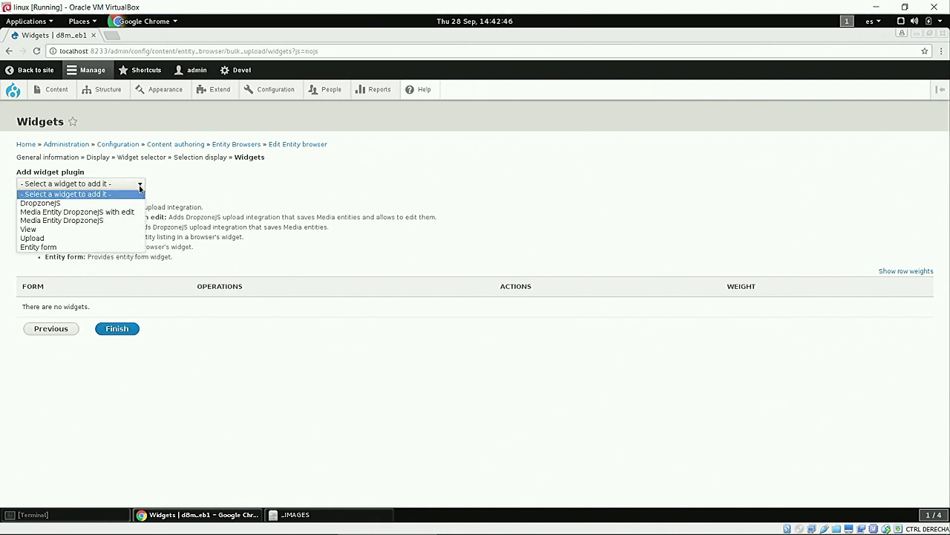
left_click(58, 206)
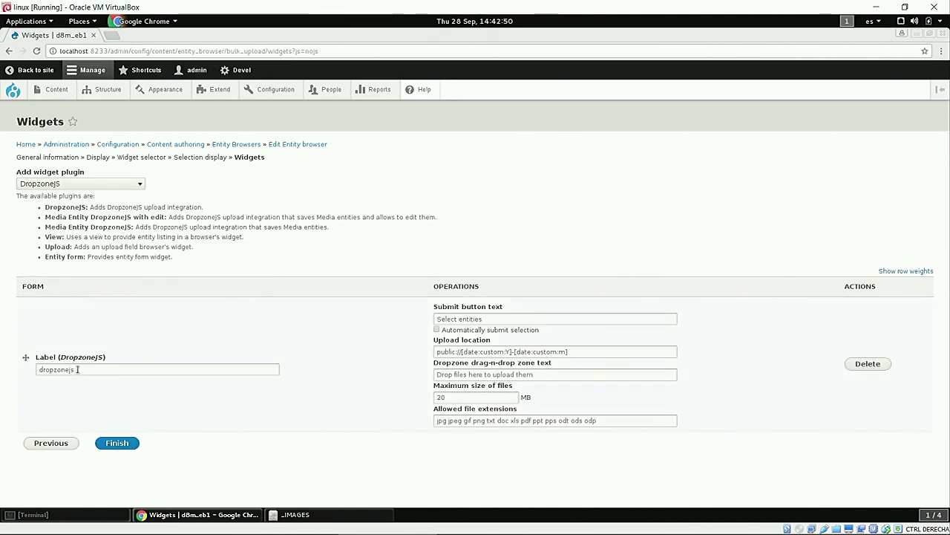
left_click_drag(80, 370, 29, 372)
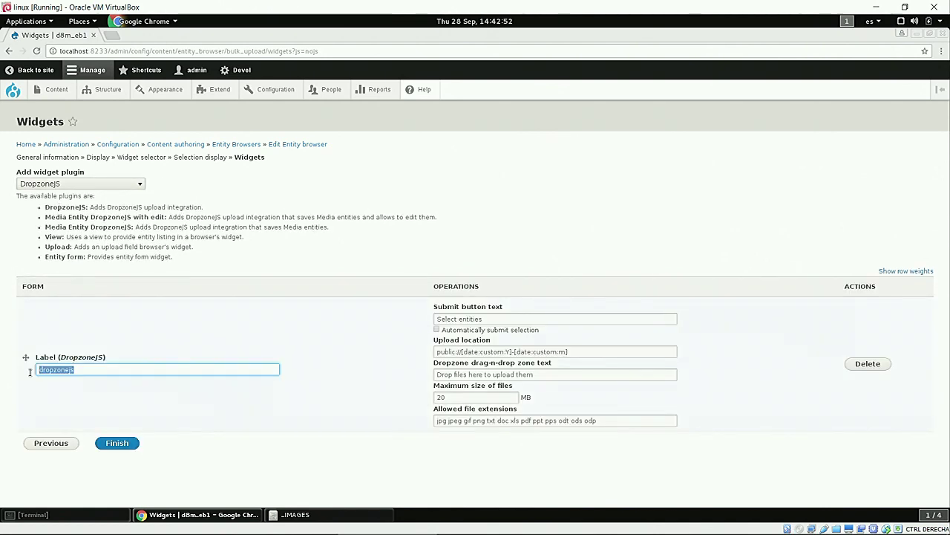
type("Upload")
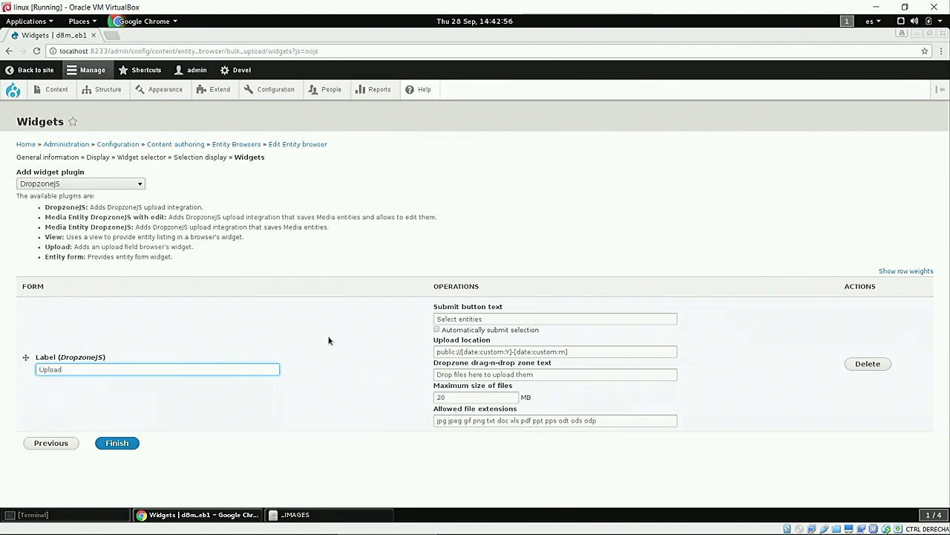
double_click(479, 320)
type("images")
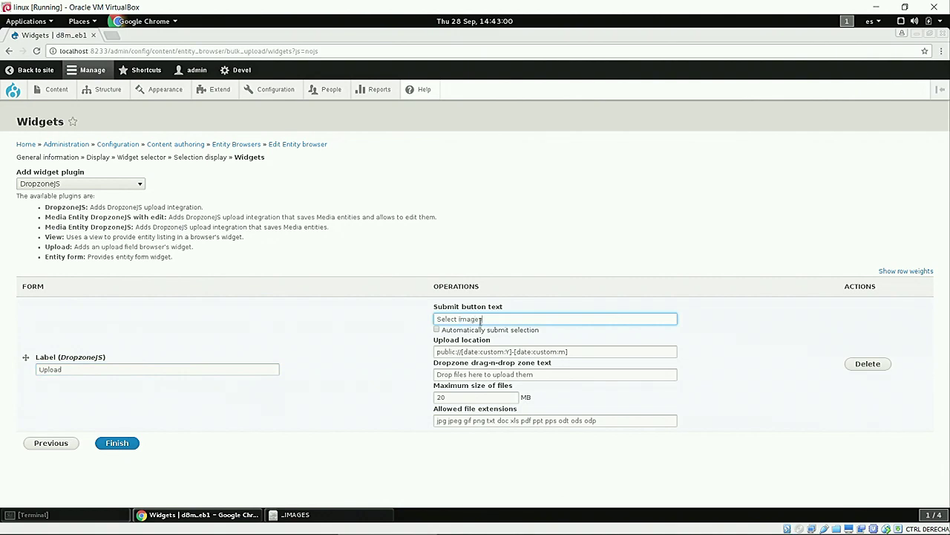
left_click(126, 447)
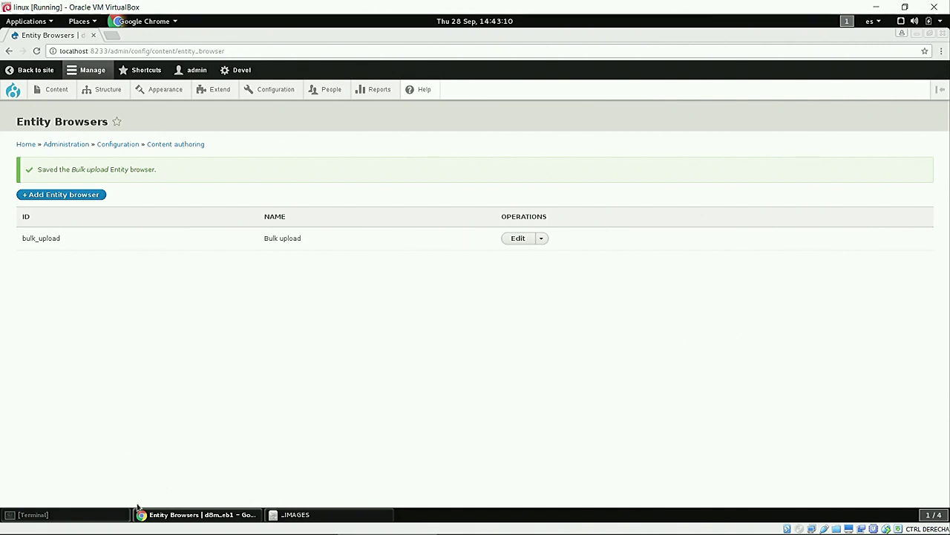
Go to the Article content type's field management and open its form display settings
double_click(271, 237)
mouse_move(108, 94)
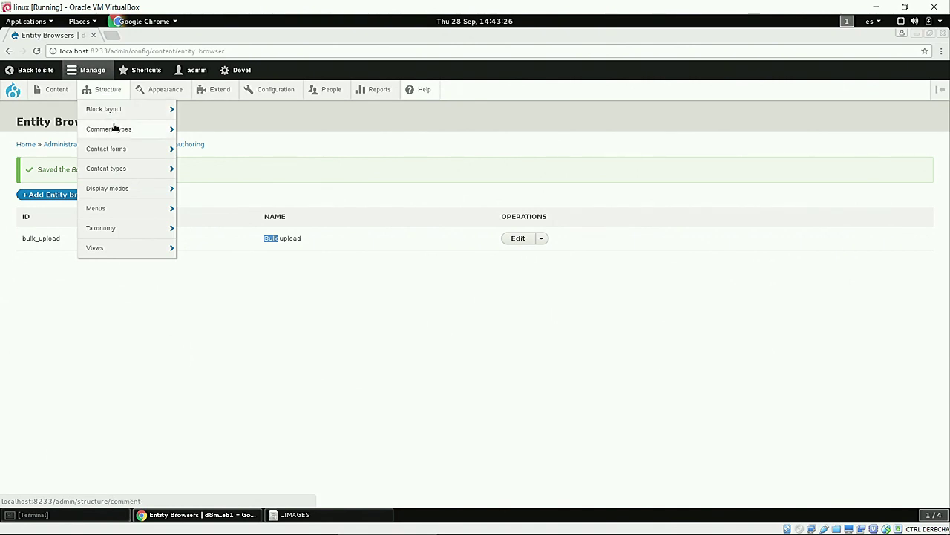
mouse_move(116, 132)
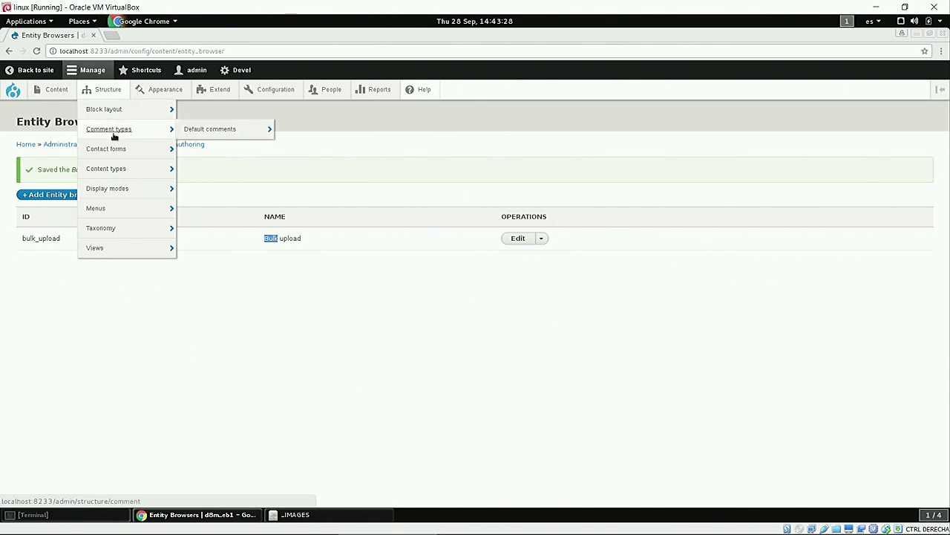
mouse_move(112, 172)
mouse_move(195, 189)
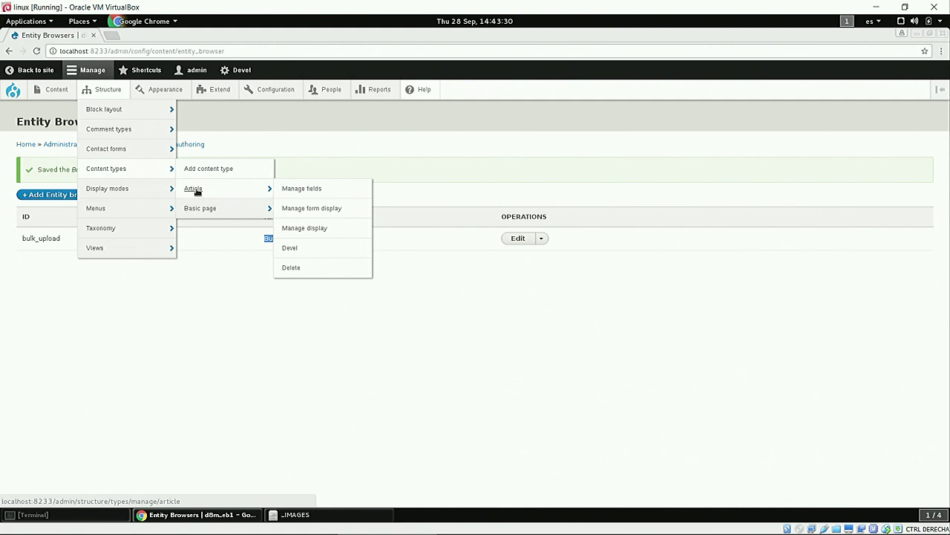
left_click(301, 190)
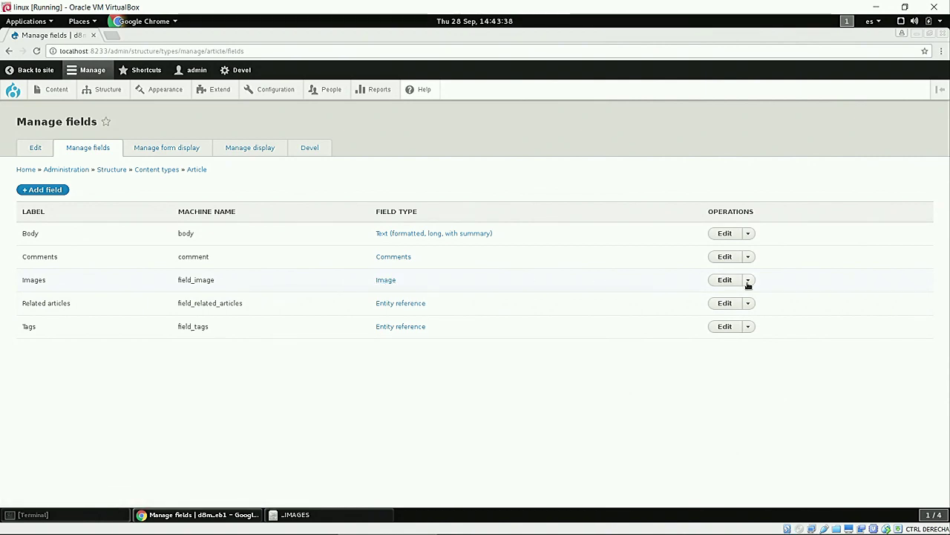
left_click(192, 148)
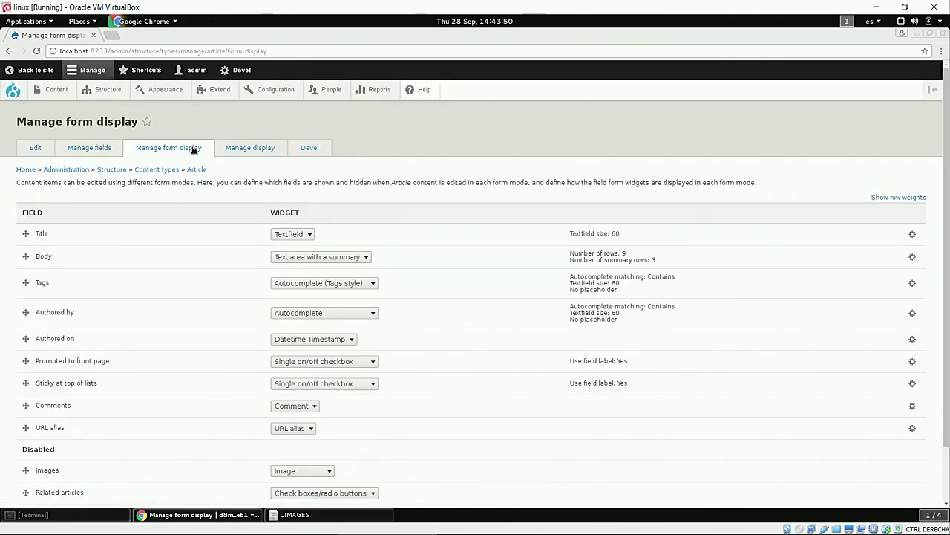
Enable the Images field directly below Body in the Article form display and set its widget to Entity browser
scroll(196, 272, "down", 2)
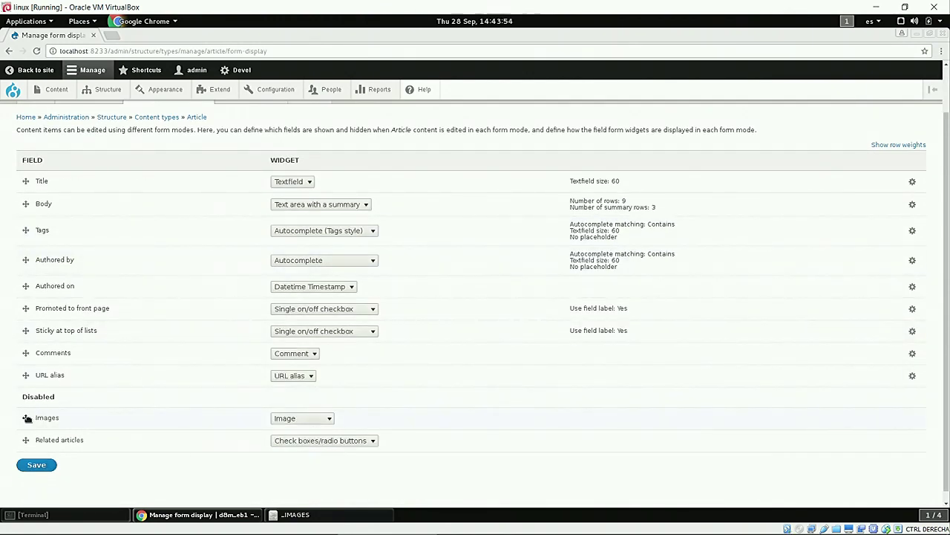
left_click_drag(26, 418, 28, 236)
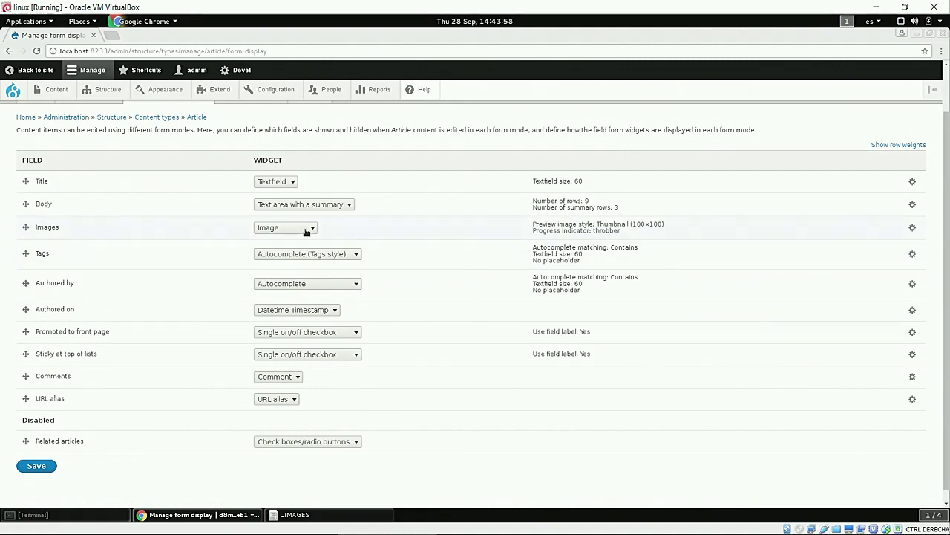
left_click(306, 231)
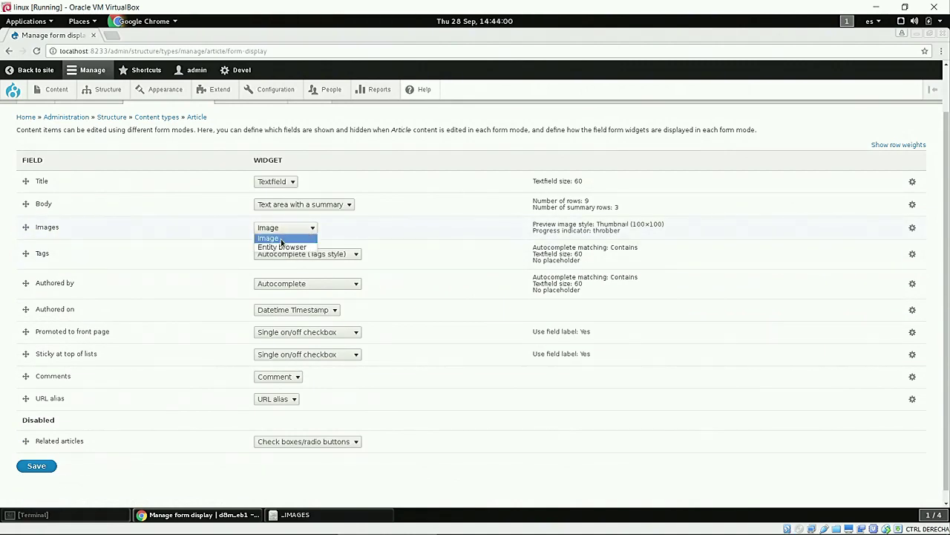
left_click(285, 248)
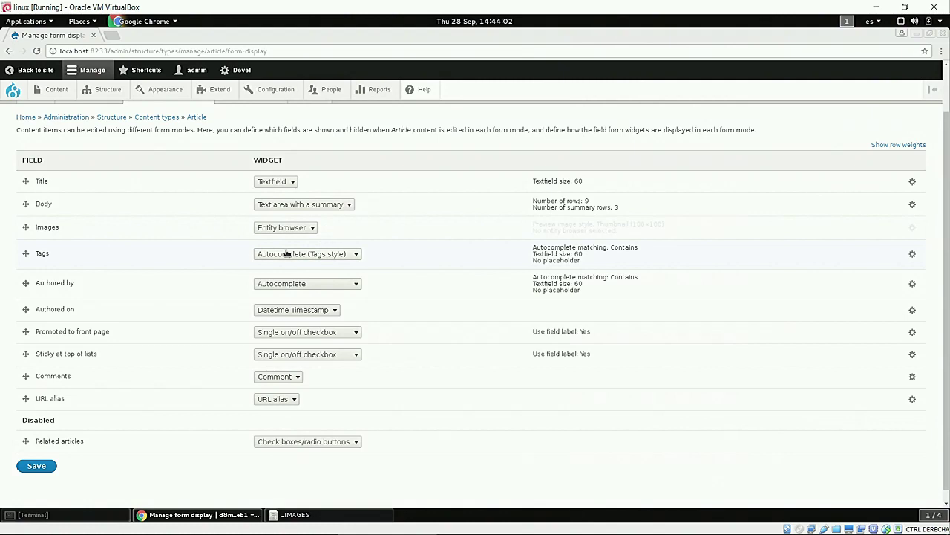
Apply the Images widget settings with Bulk upload as the entity browser, and save the Article form display
left_click(913, 228)
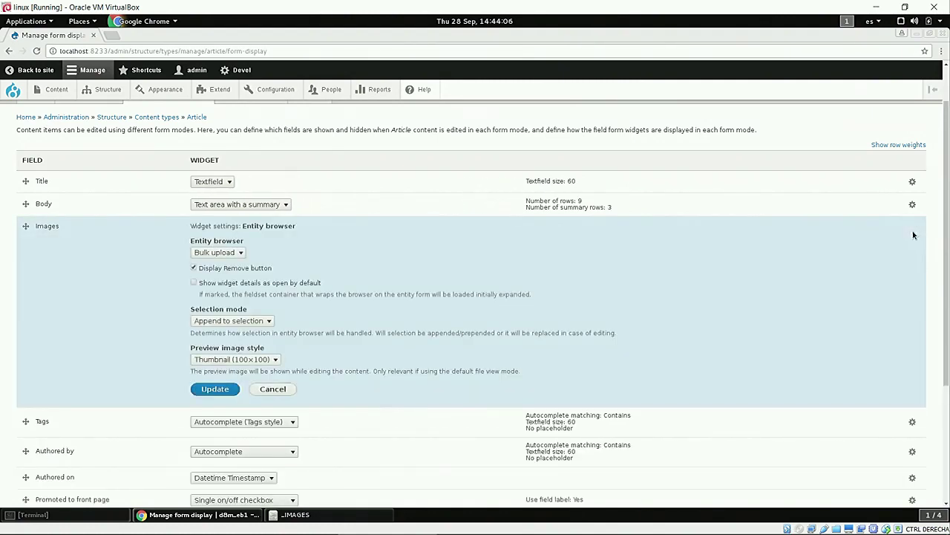
left_click(239, 252)
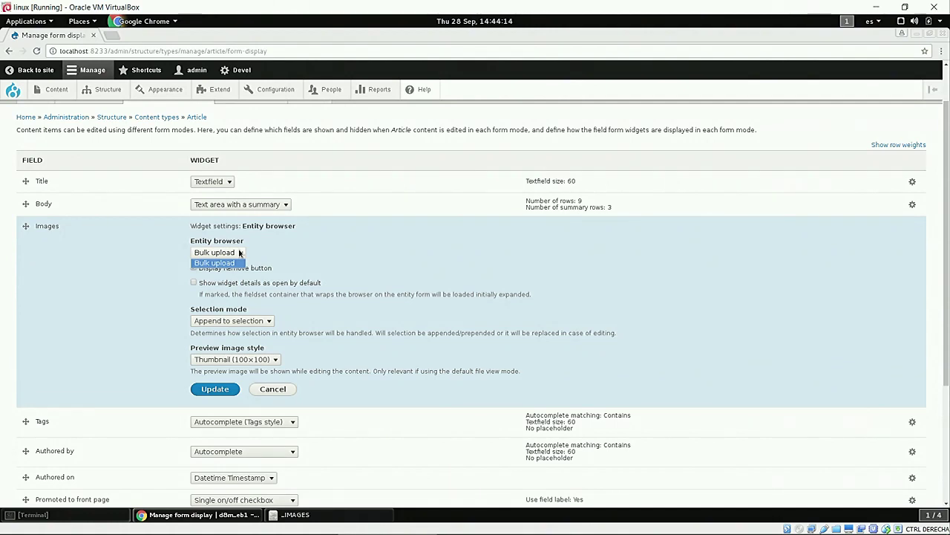
left_click(143, 295)
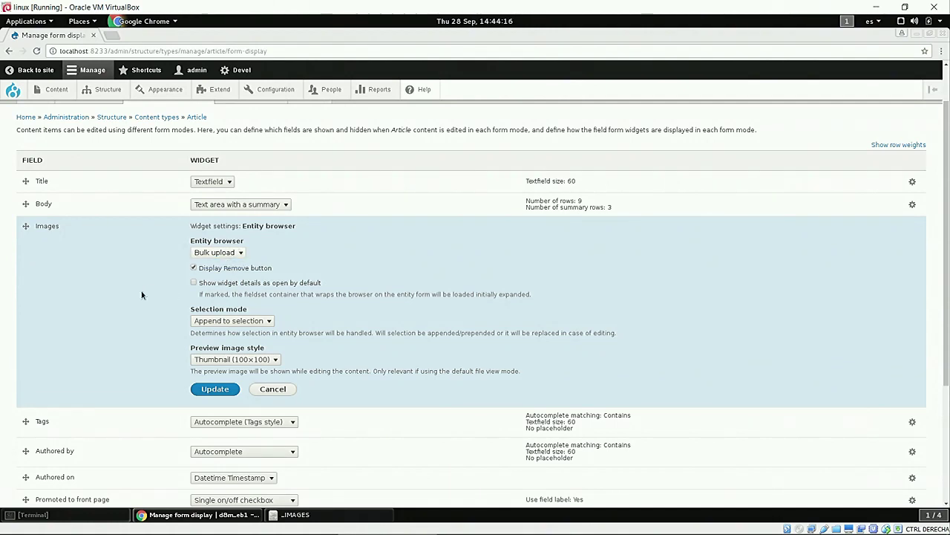
left_click(206, 392)
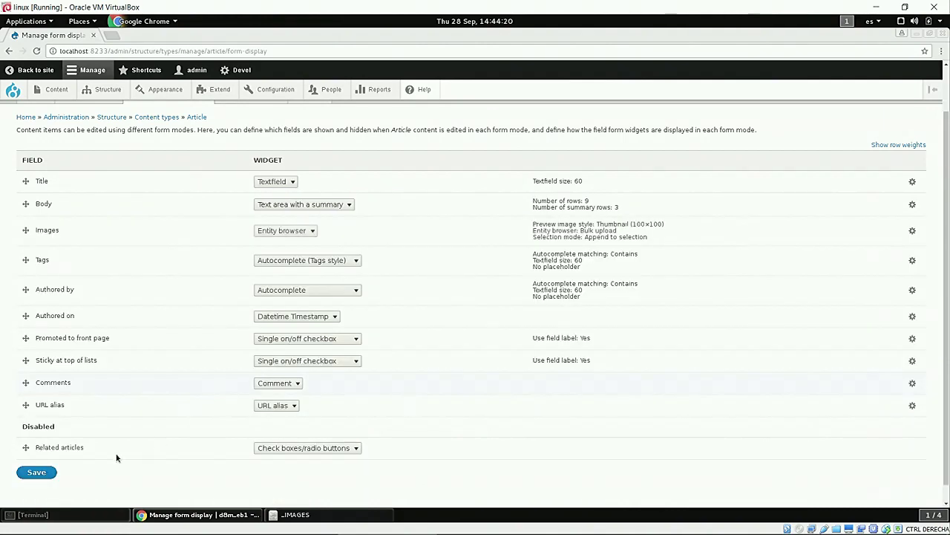
left_click(41, 474)
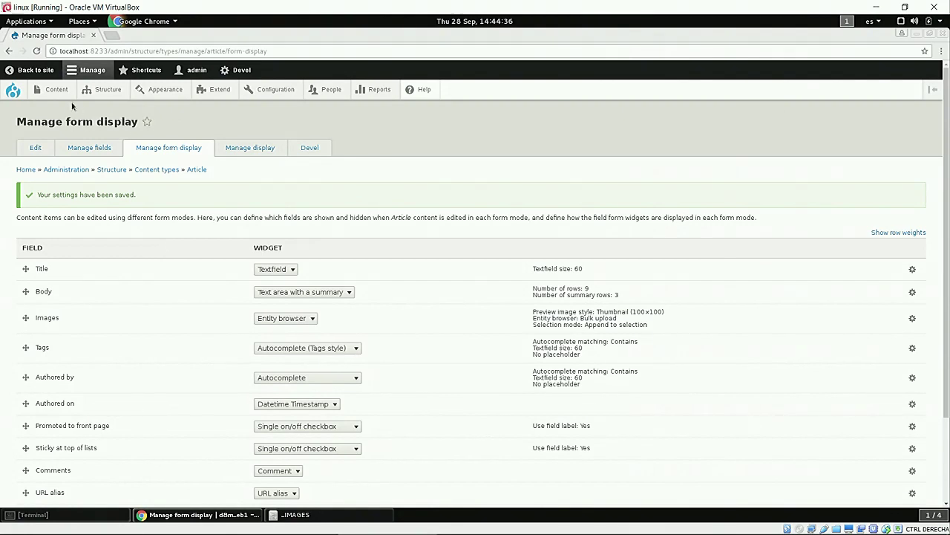
Start a new article and open the entity browser for selecting files in its Images section
mouse_move(60, 95)
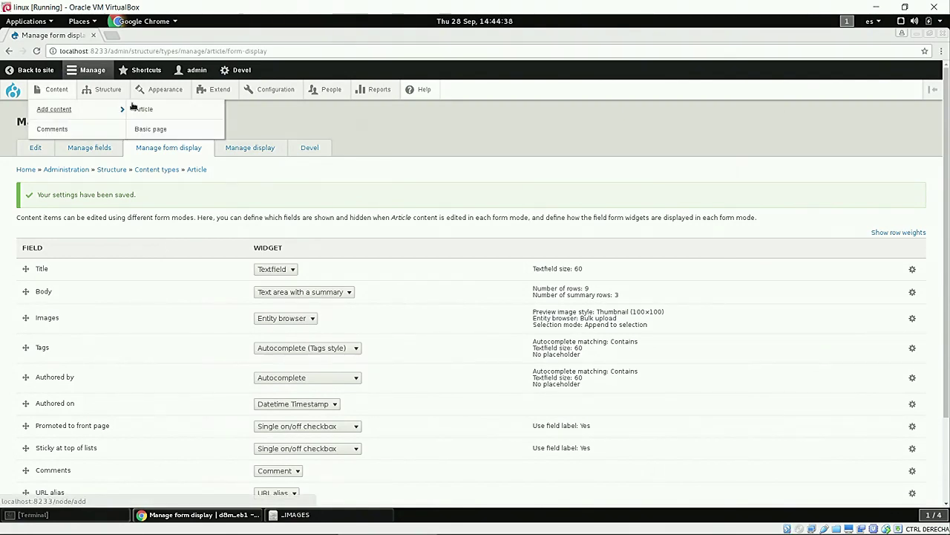
left_click(141, 112)
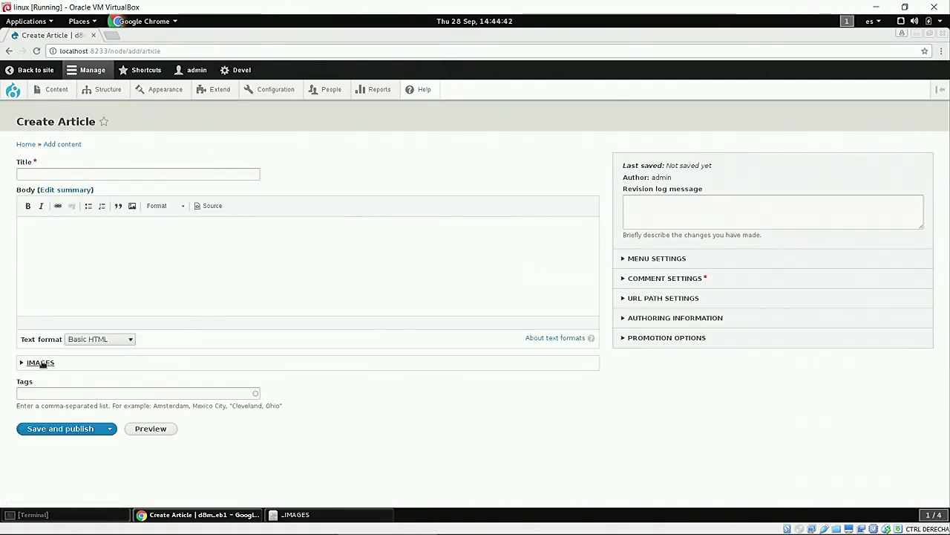
left_click(42, 363)
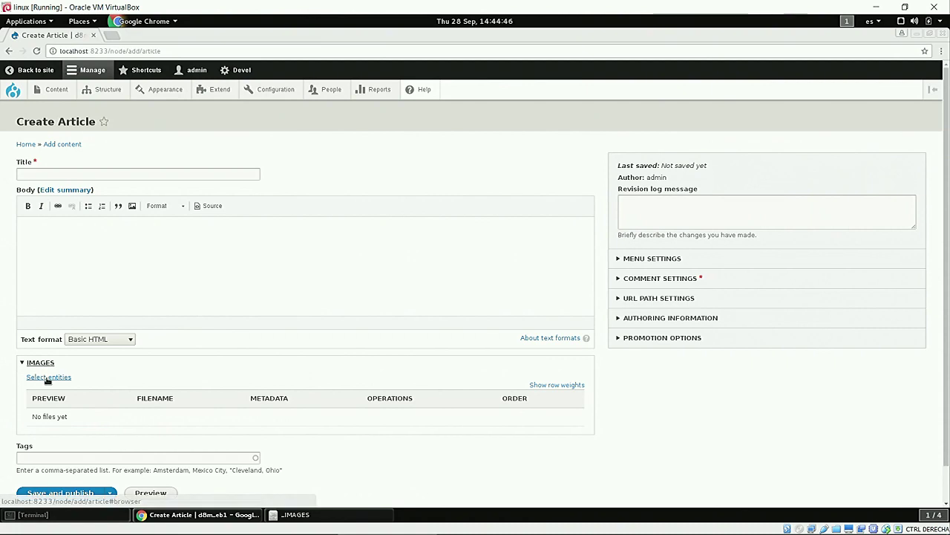
left_click(48, 377)
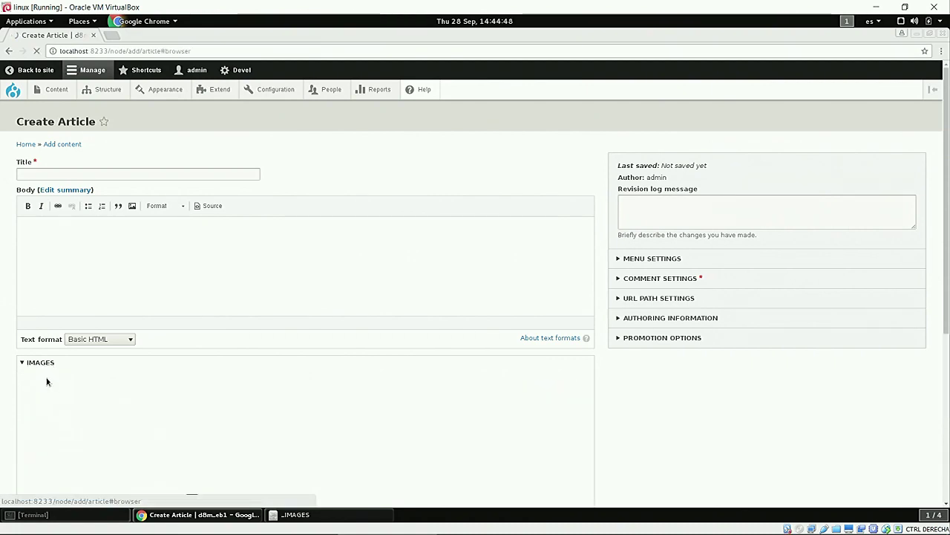
scroll(200, 370, "down", 3)
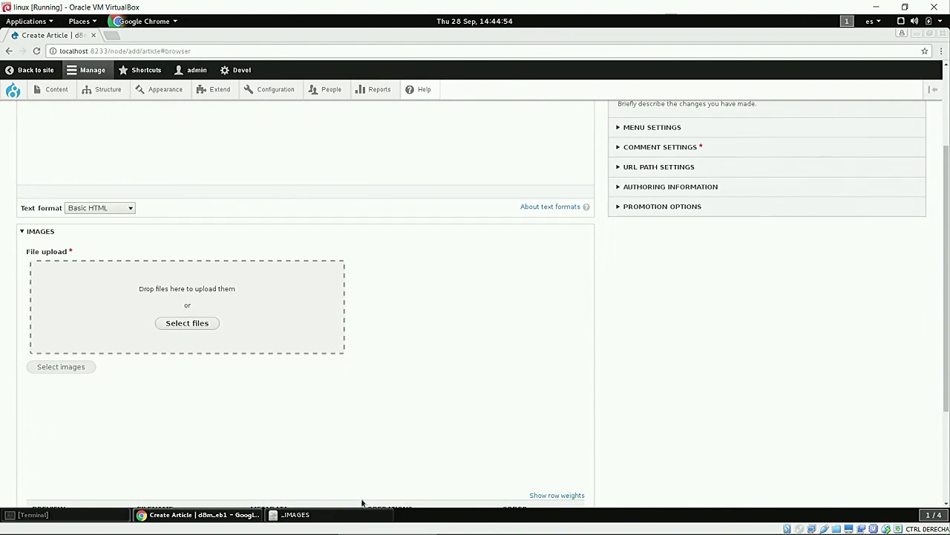
Upload boxer1.png and boxer3.png from the _IMAGES folder and use them as the article's selected images
left_click(344, 515)
left_click_drag(735, 125, 293, 311)
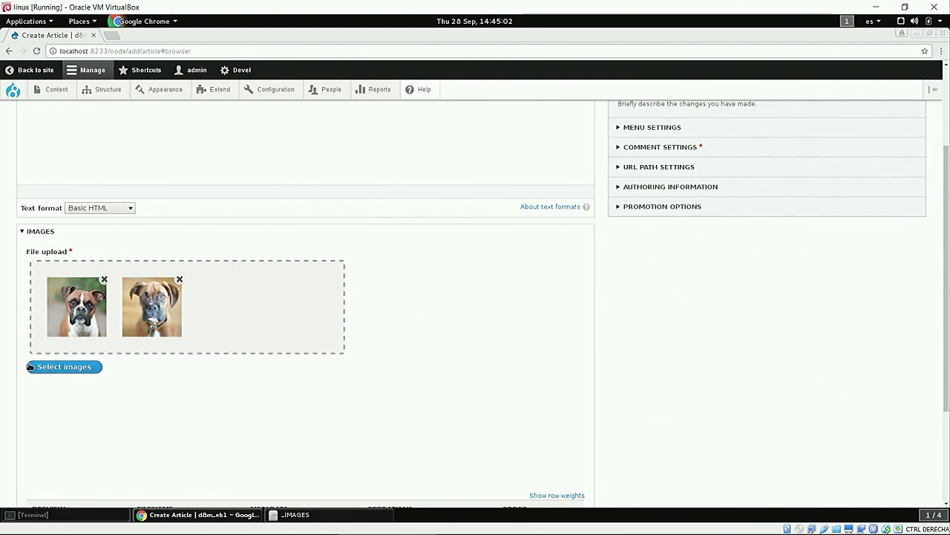
left_click(30, 366)
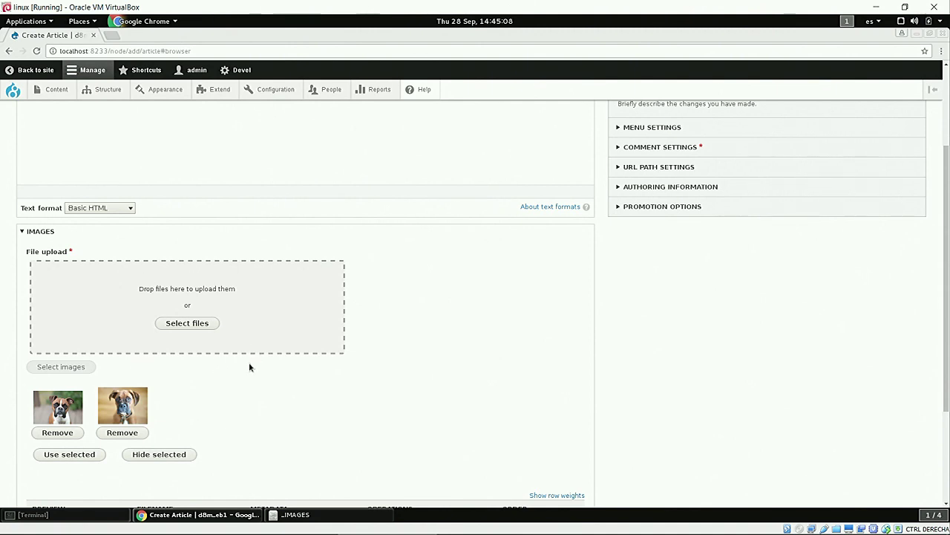
left_click(70, 454)
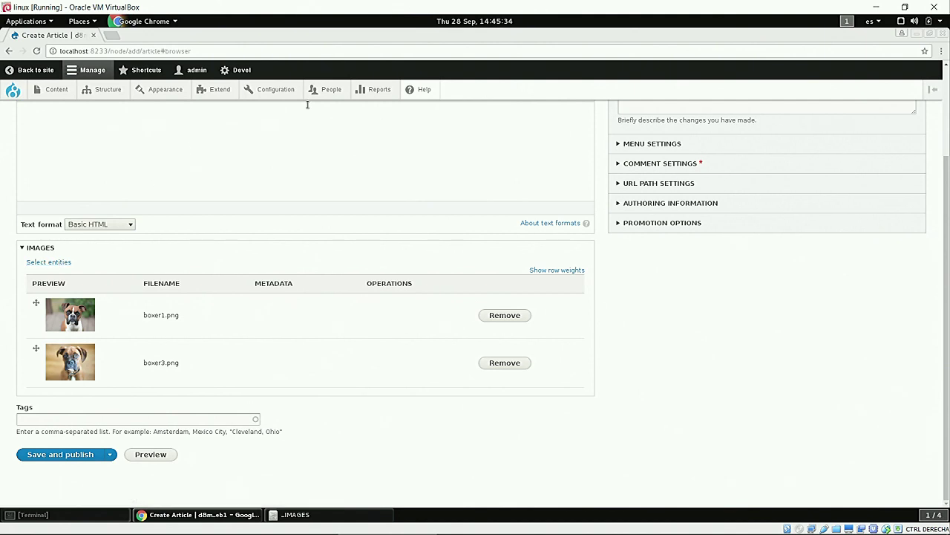
Open the list of entity browsers in a new browser tab and start editing the Bulk upload browser
mouse_move(277, 94)
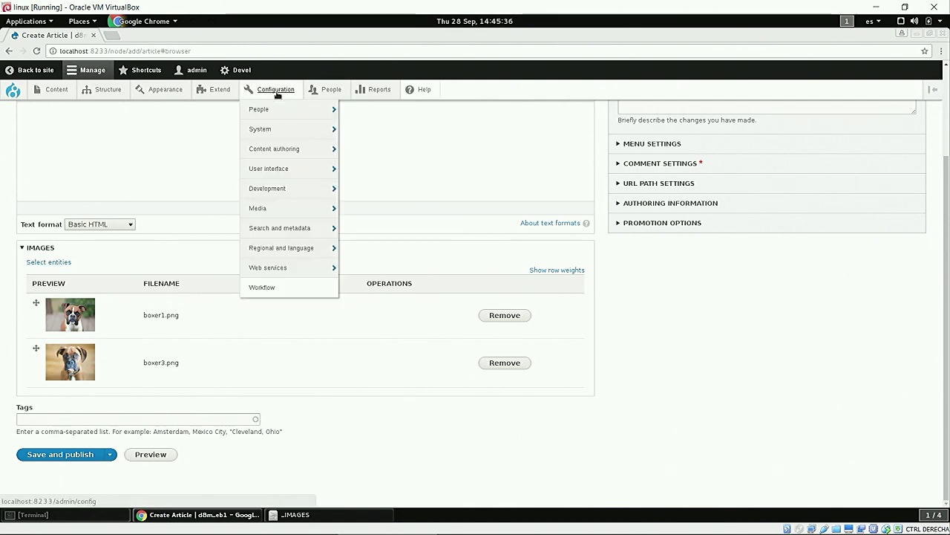
mouse_move(277, 152)
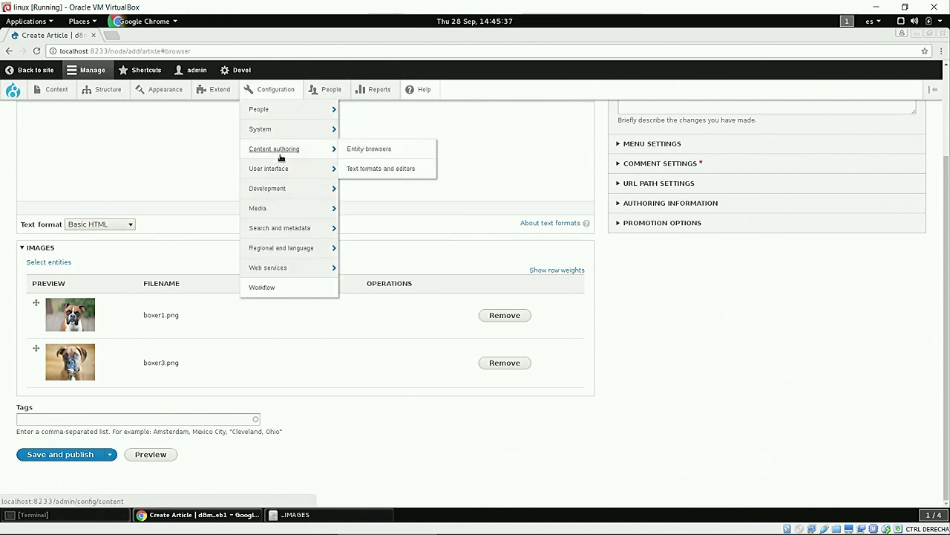
right_click(365, 151)
left_click(379, 155)
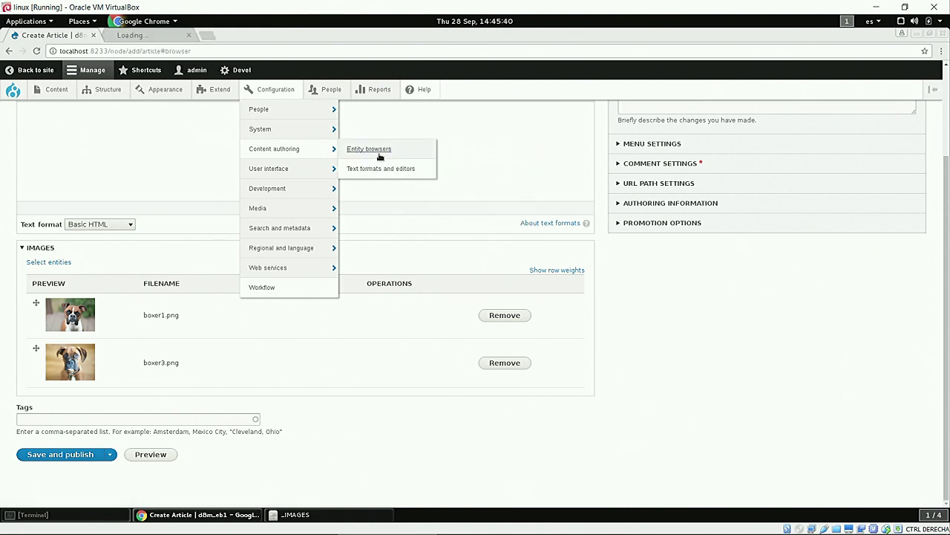
left_click(147, 35)
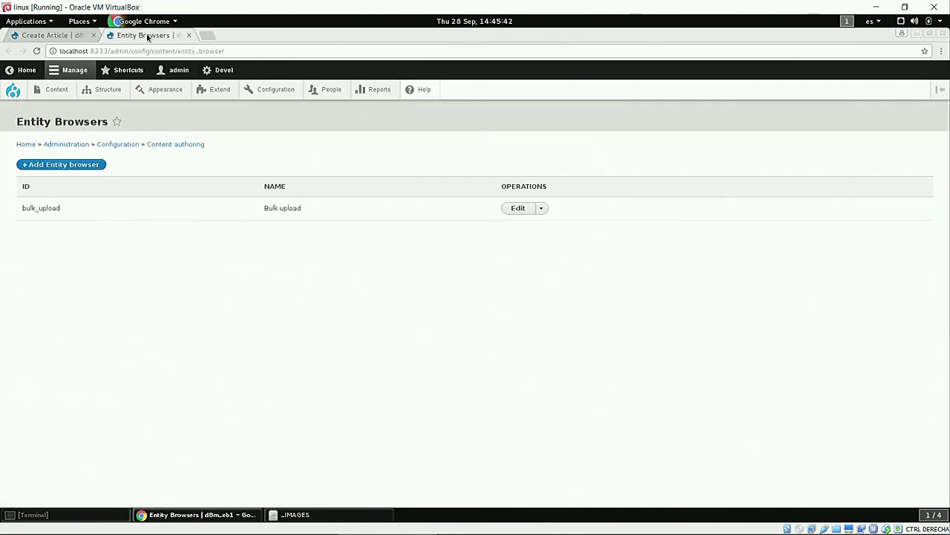
left_click(518, 209)
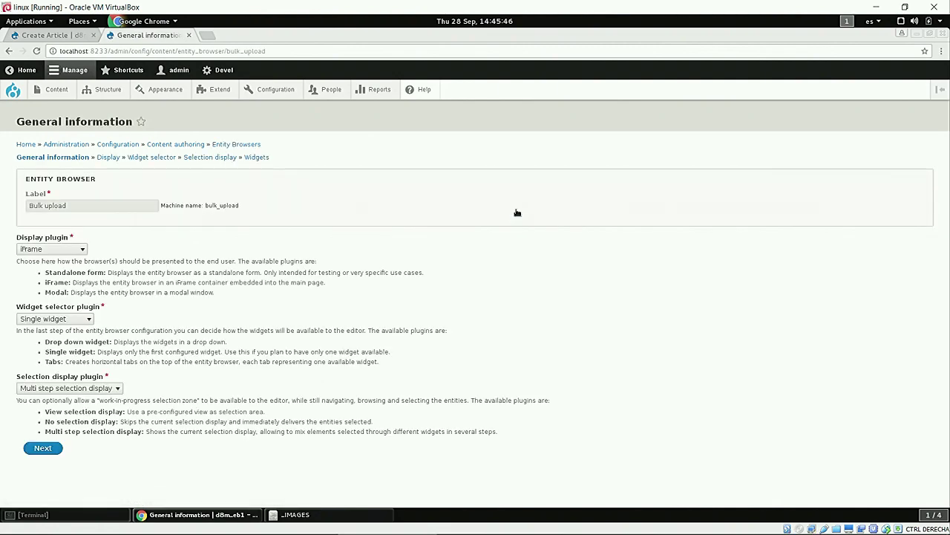
Keep Bulk upload's plugins and enable automatic opening of the entity browser in its iFrame display settings
left_click(43, 448)
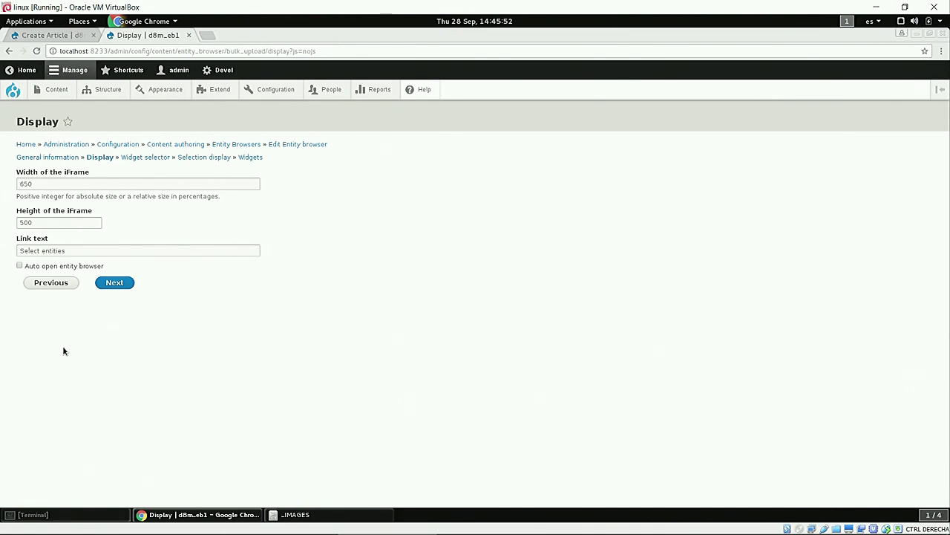
left_click(74, 270)
left_click(116, 284)
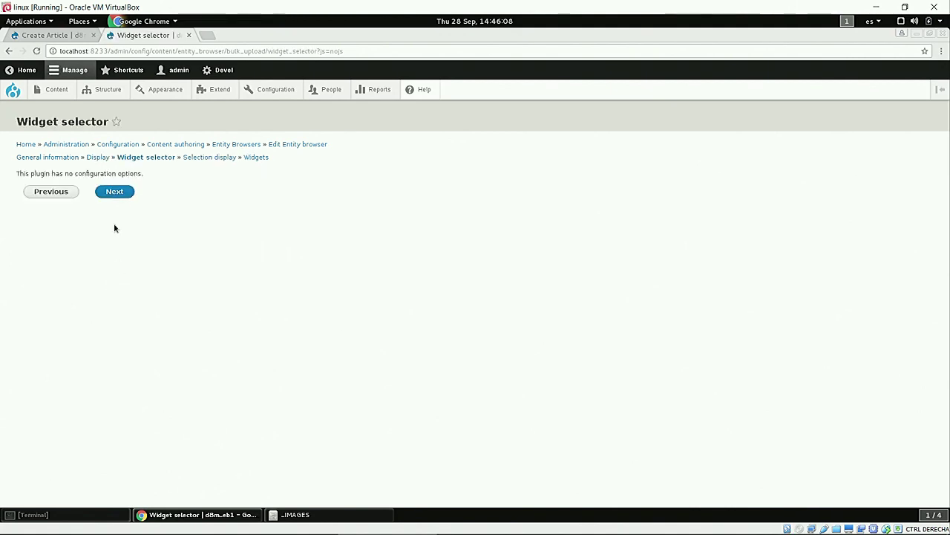
Enable automatic submission of the selection for Bulk upload's DropzoneJS widget and save the entity browser
left_click(114, 192)
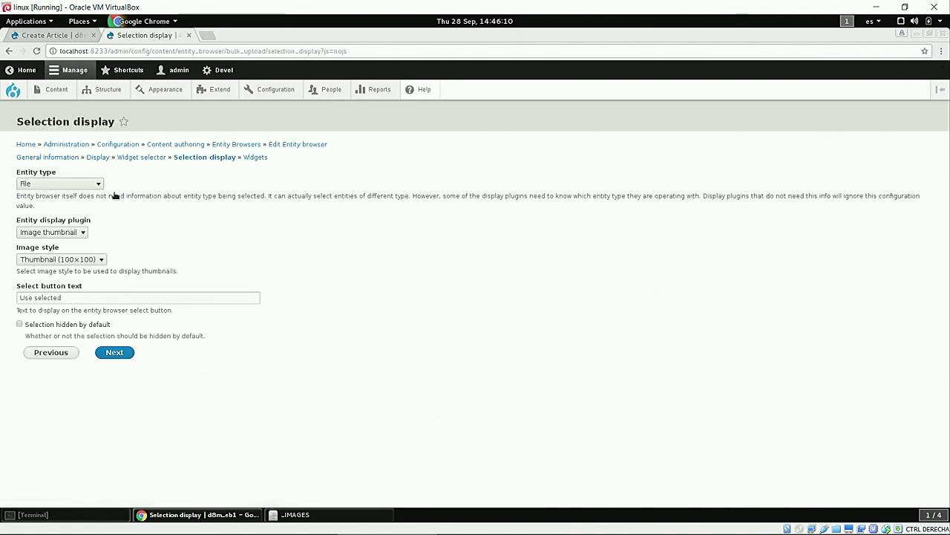
left_click(115, 355)
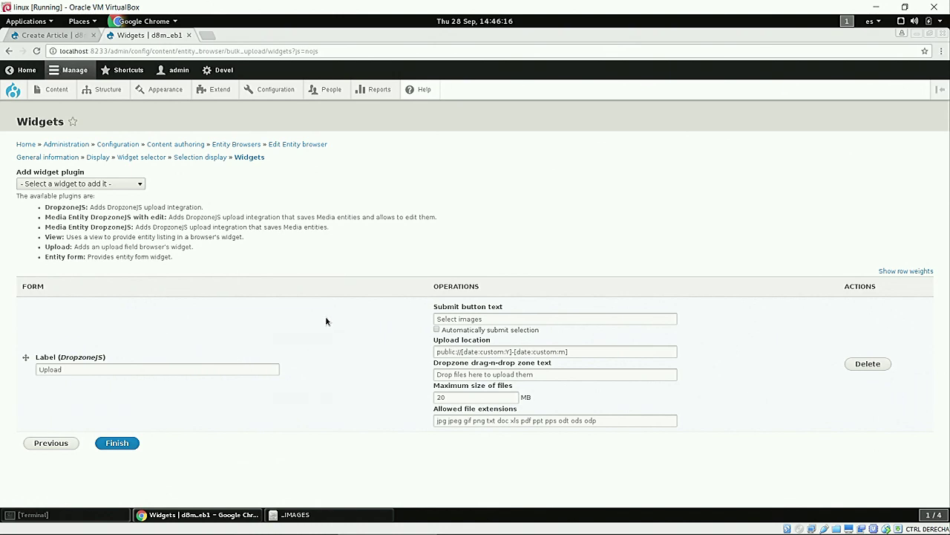
left_click(483, 332)
left_click(119, 443)
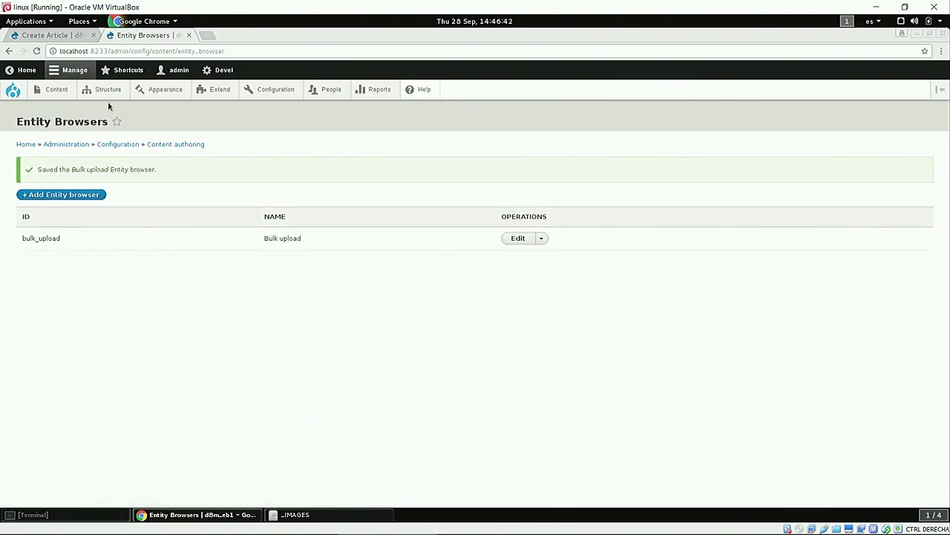
In the Article form display, set the Images widget details to show as open by default and save the settings
mouse_move(106, 91)
mouse_move(156, 174)
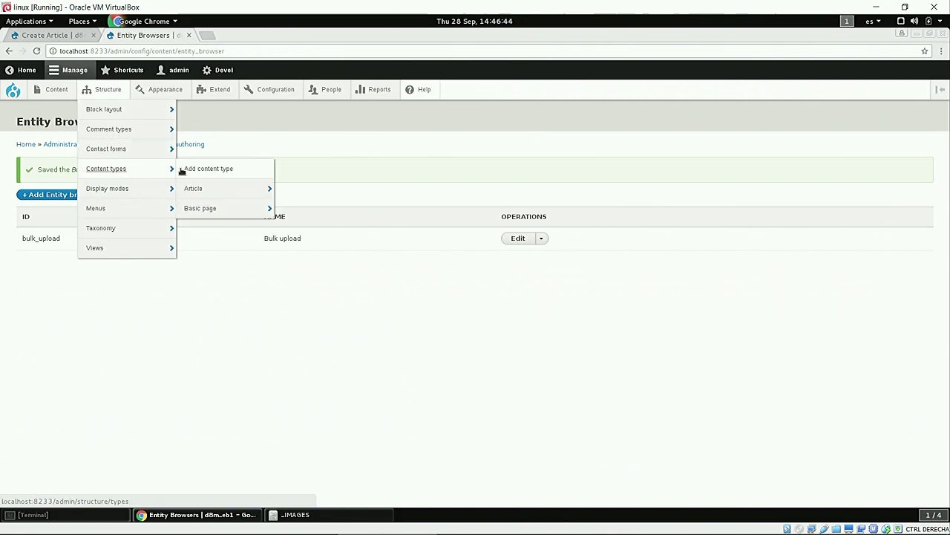
mouse_move(222, 191)
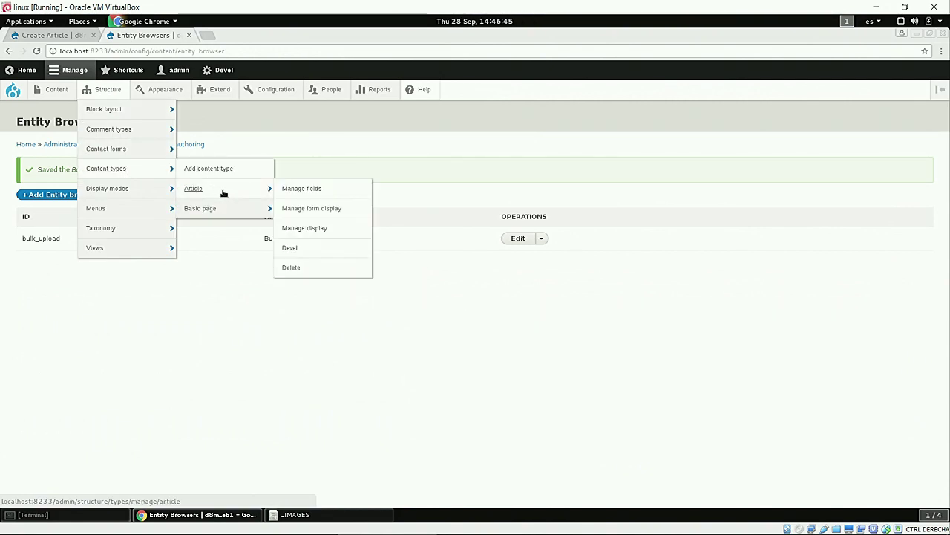
left_click(314, 214)
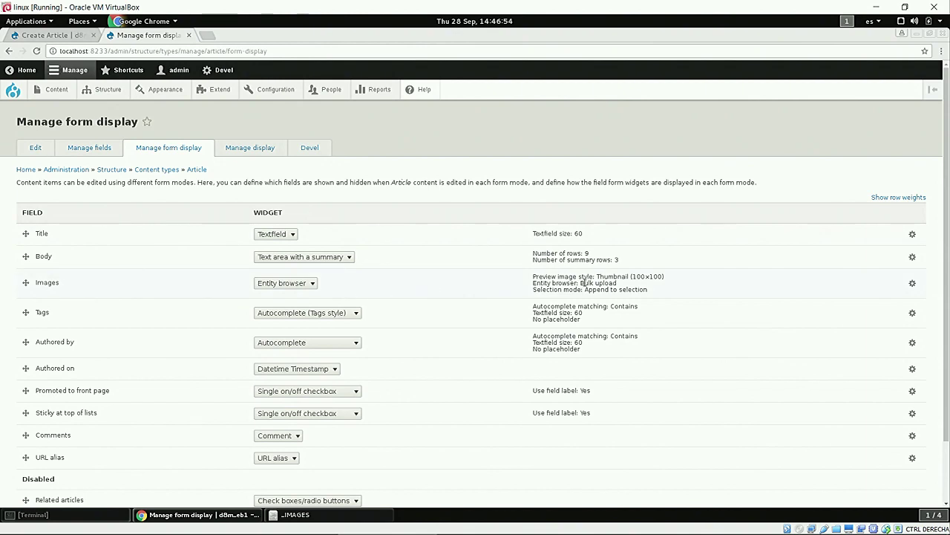
left_click(912, 284)
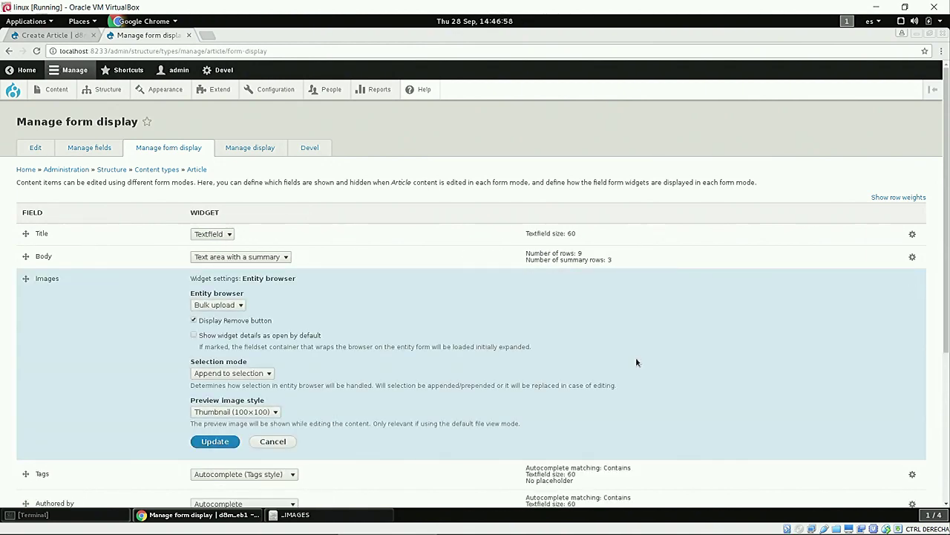
left_click(312, 336)
left_click(216, 442)
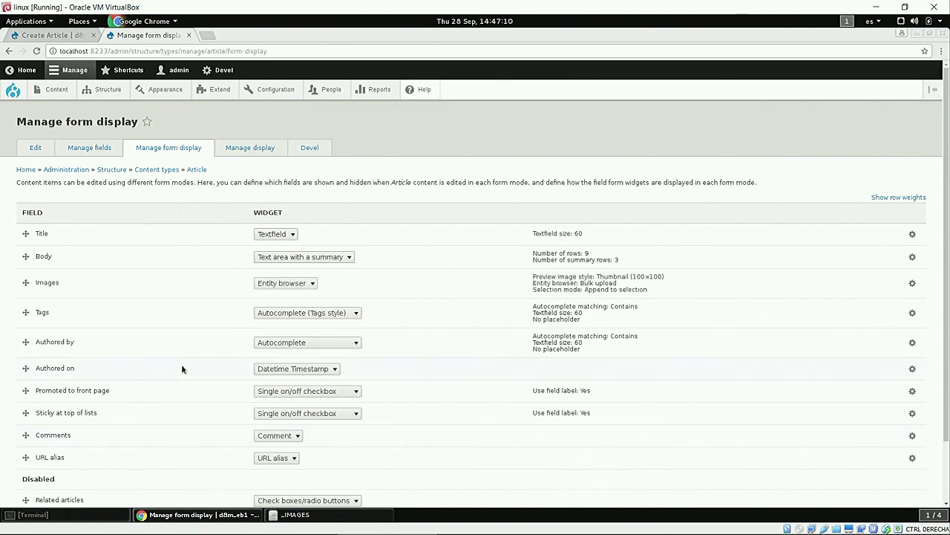
scroll(181, 368, "down", 2)
left_click(37, 455)
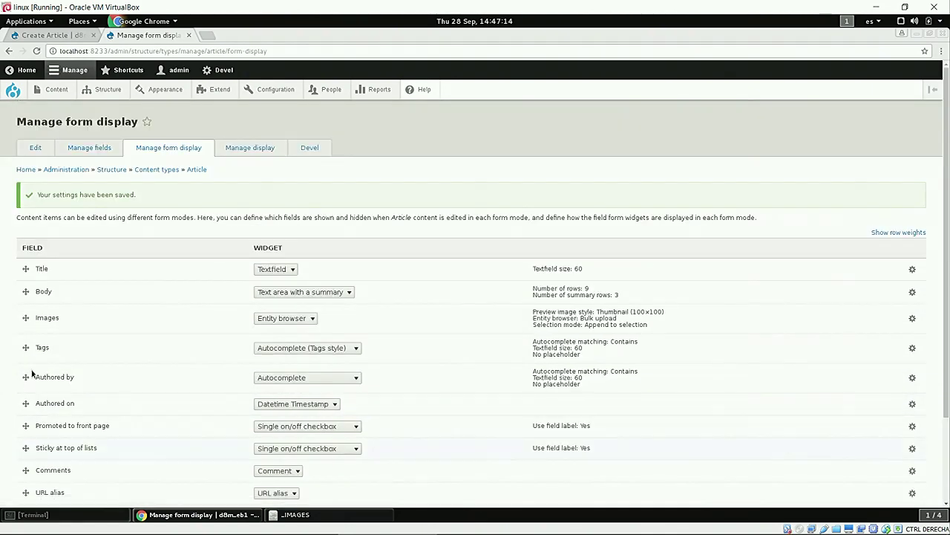
Return to the Create Article form and reload it with the updated Images widget settings
left_click(45, 35)
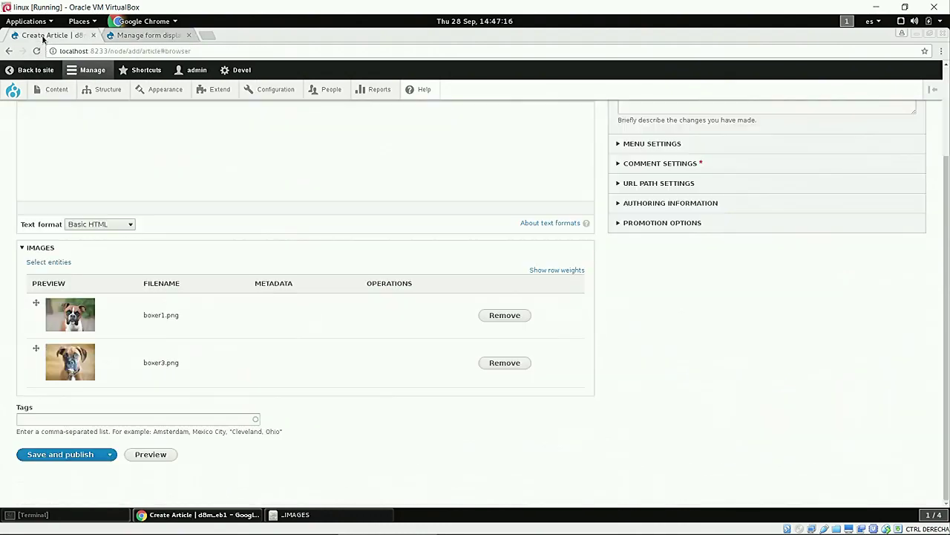
key("F5")
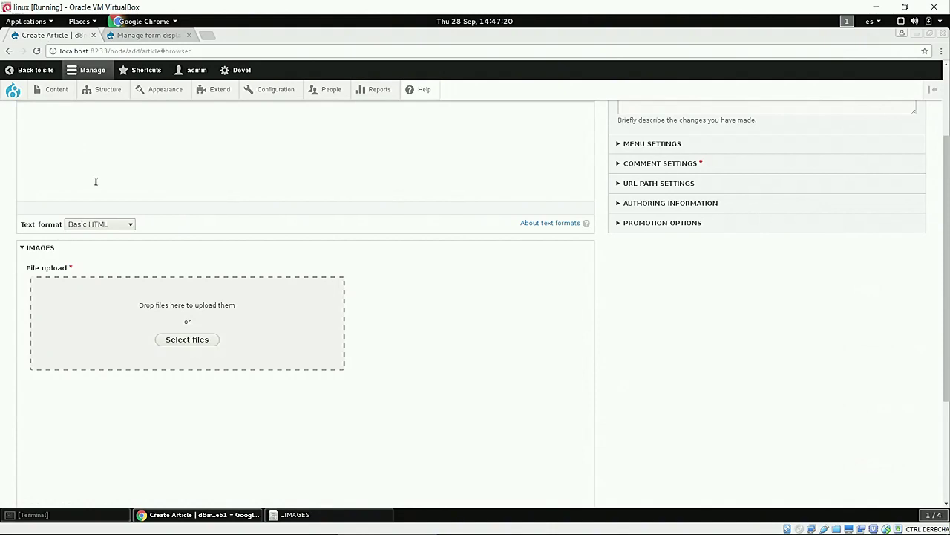
scroll(95, 184, "up", 3)
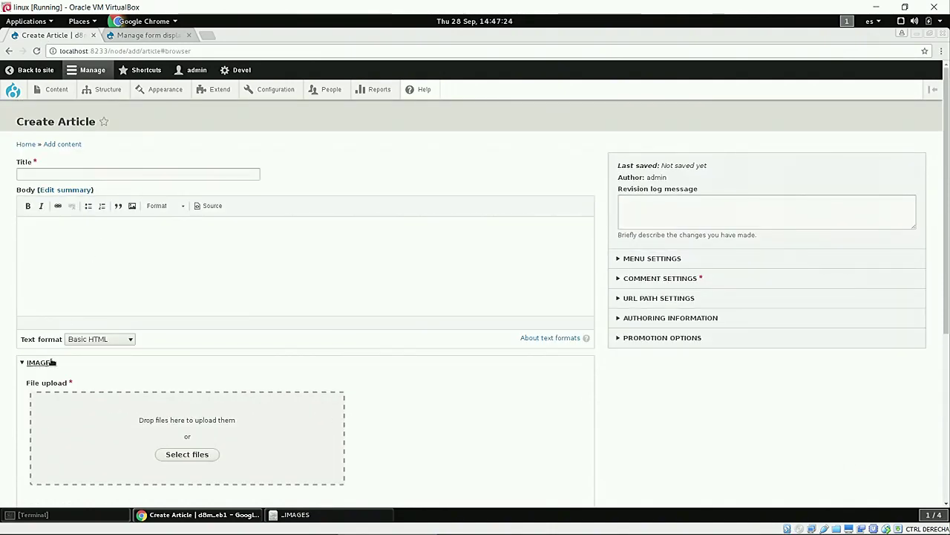
scroll(96, 361, "down", 2)
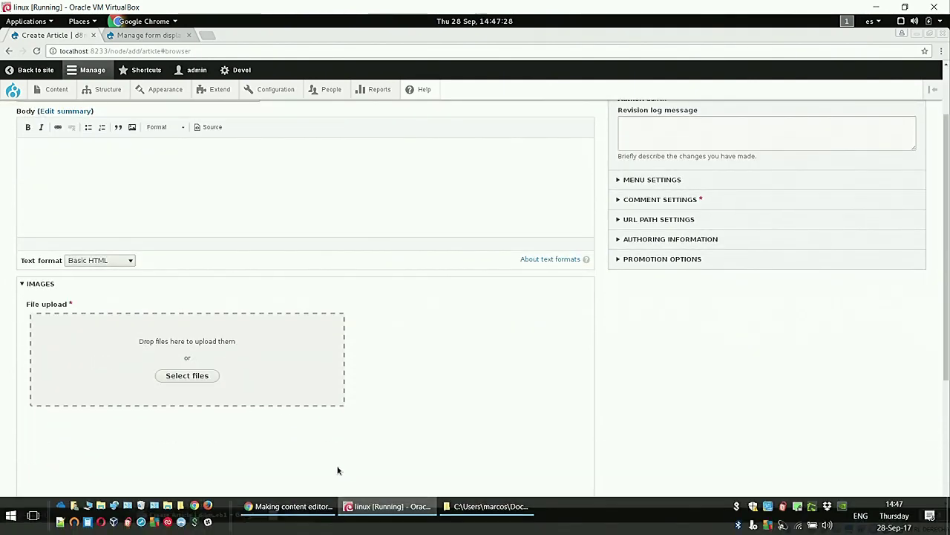
Upload boxer1.png and boxer3.png from the _IMAGES folder through the embedded file upload area of the article's Images section
left_click(297, 514)
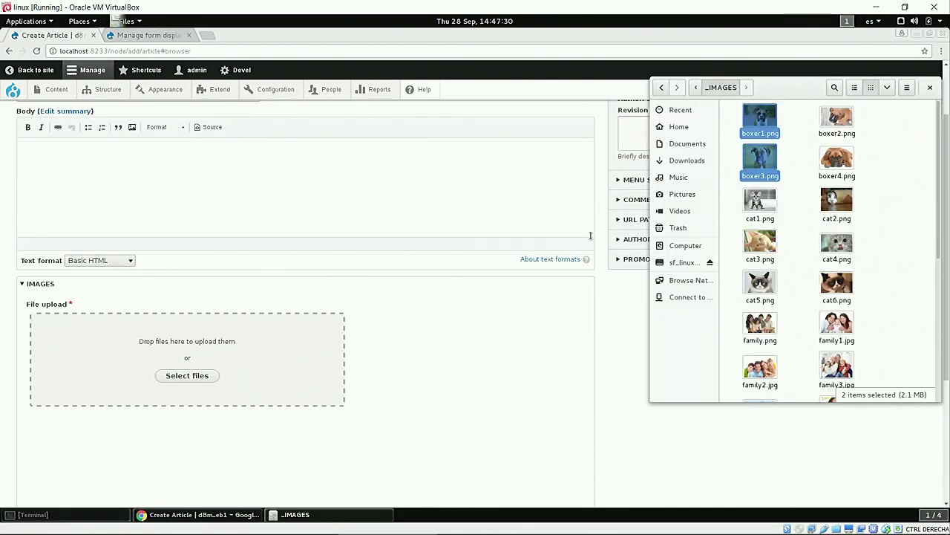
left_click_drag(760, 159, 215, 388)
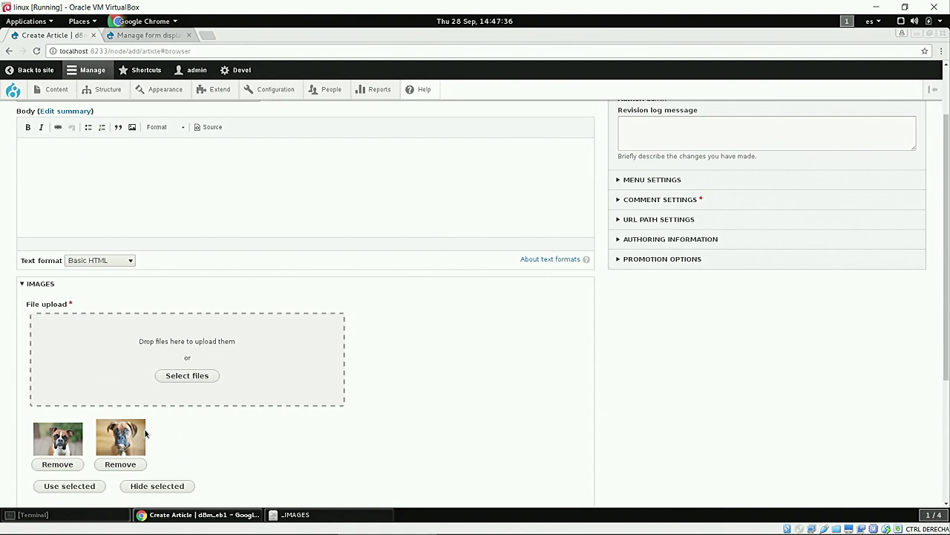
left_click(66, 485)
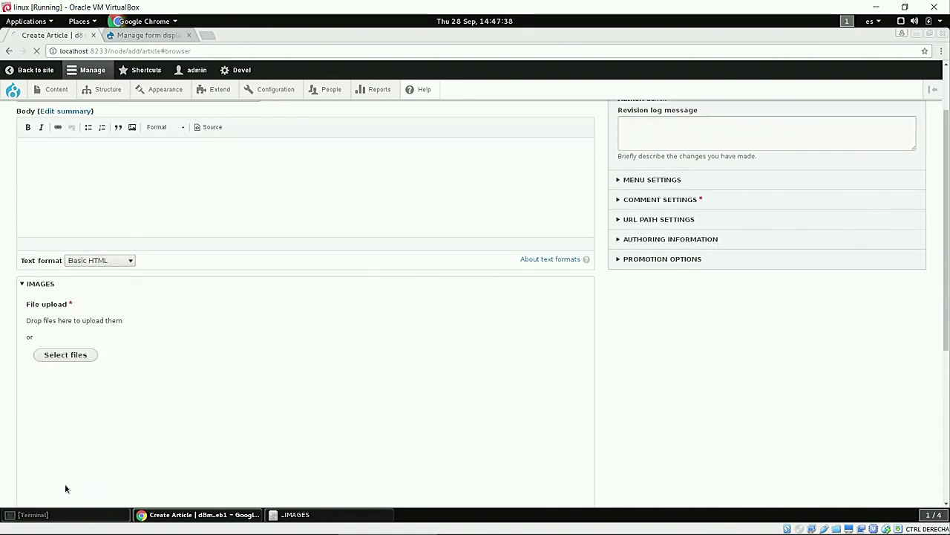
scroll(66, 488, "down", 5)
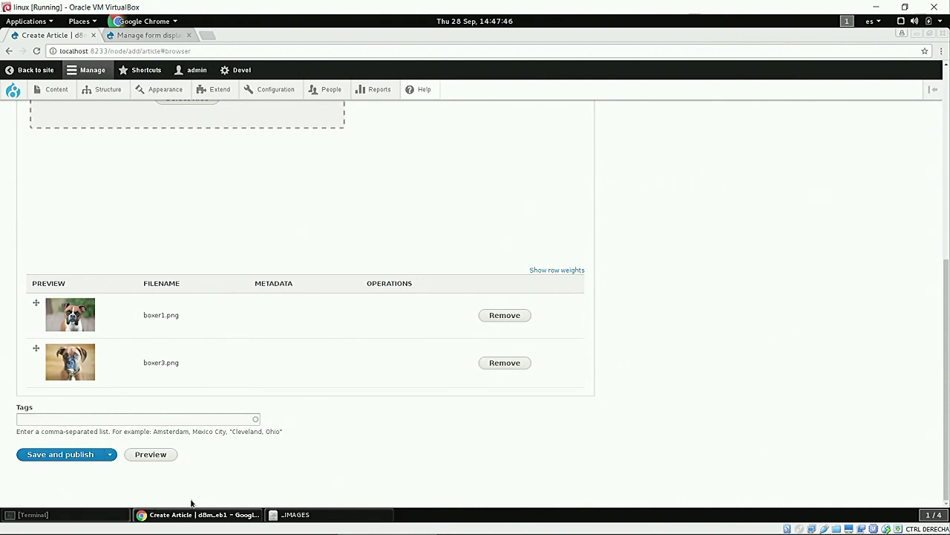
Switch to the Google Slides presentation and show slide 32 about example use-case 2, improving ways of relating nodes
mouse_move(290, 518)
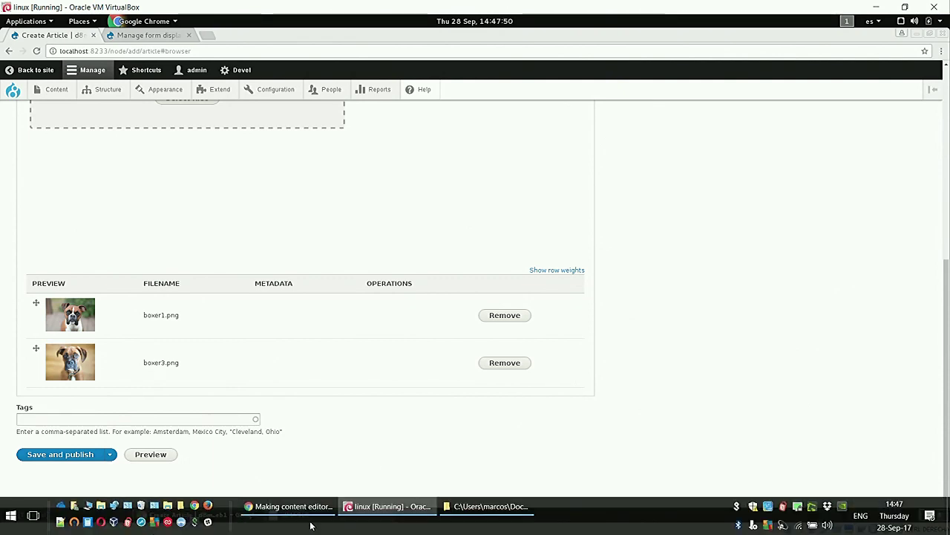
left_click(314, 510)
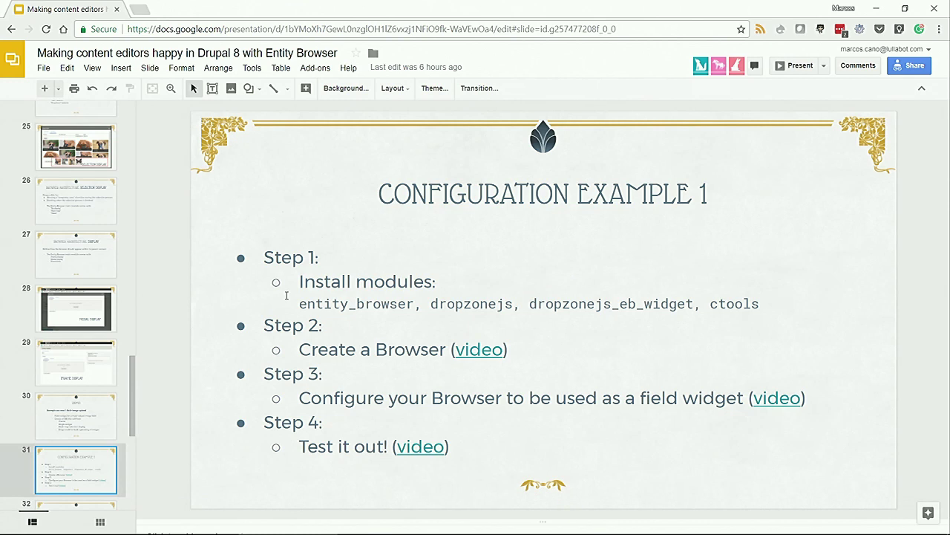
scroll(103, 427, "down", 3)
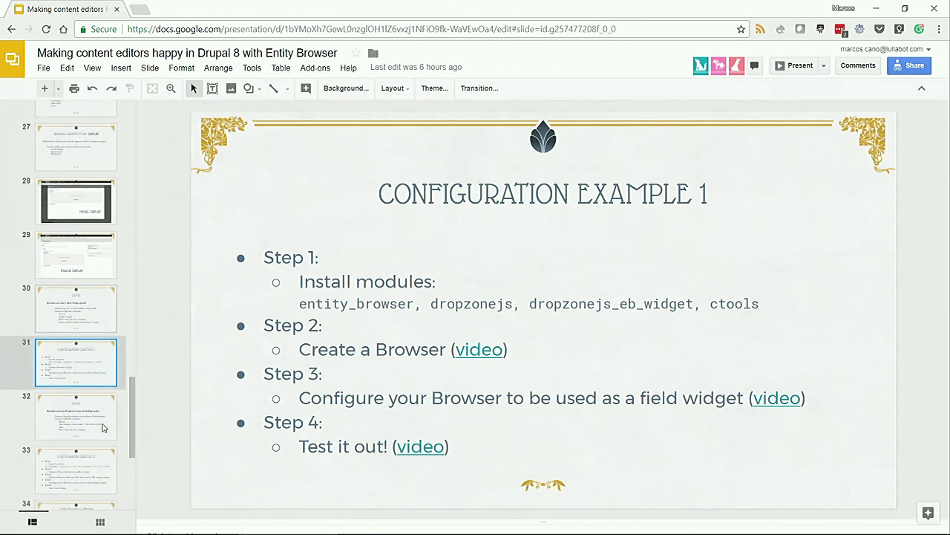
left_click(84, 424)
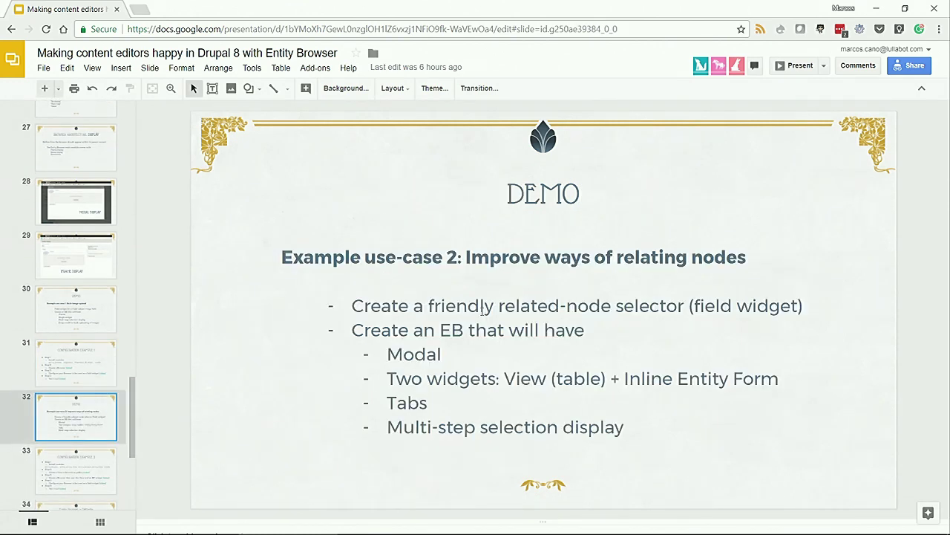
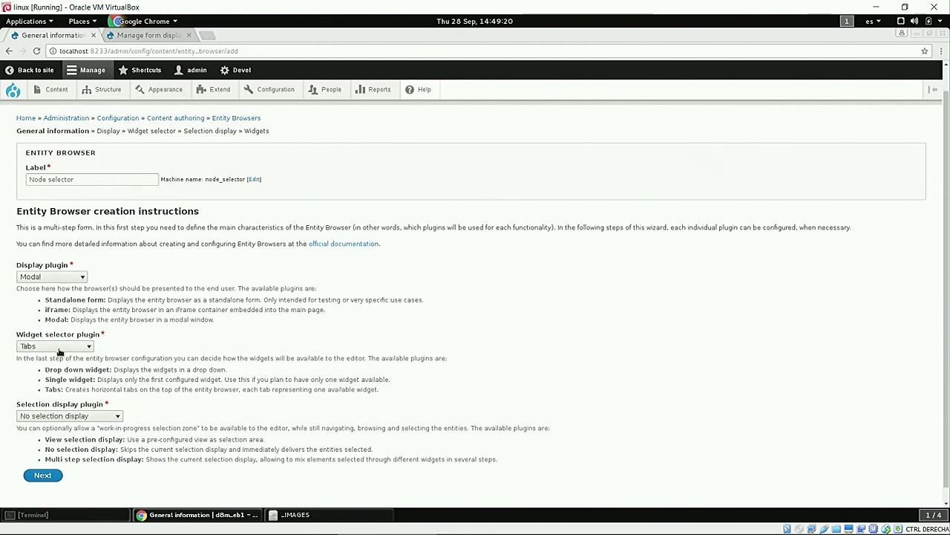
Set the Node selector browser's selection display plugin to Multi step selection display and continue to its display settings
left_click(103, 418)
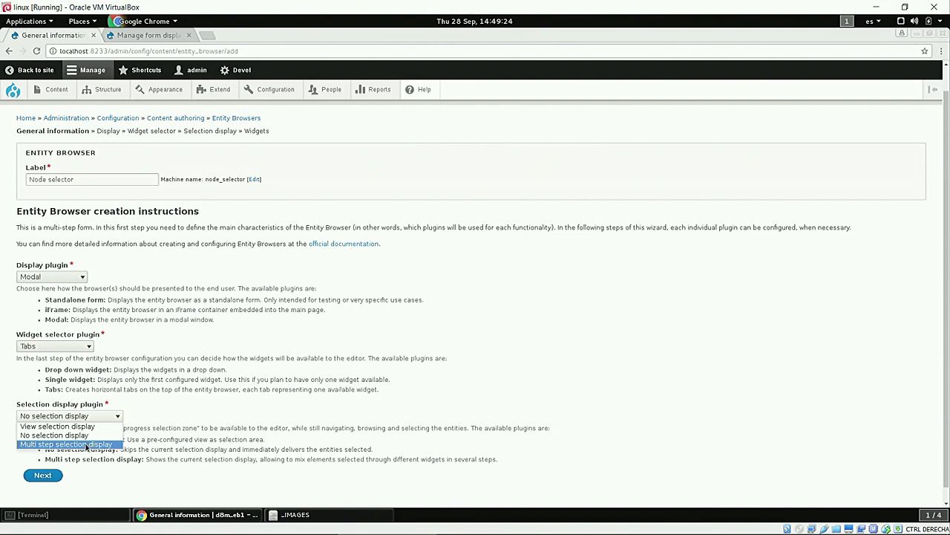
left_click(85, 444)
left_click(43, 476)
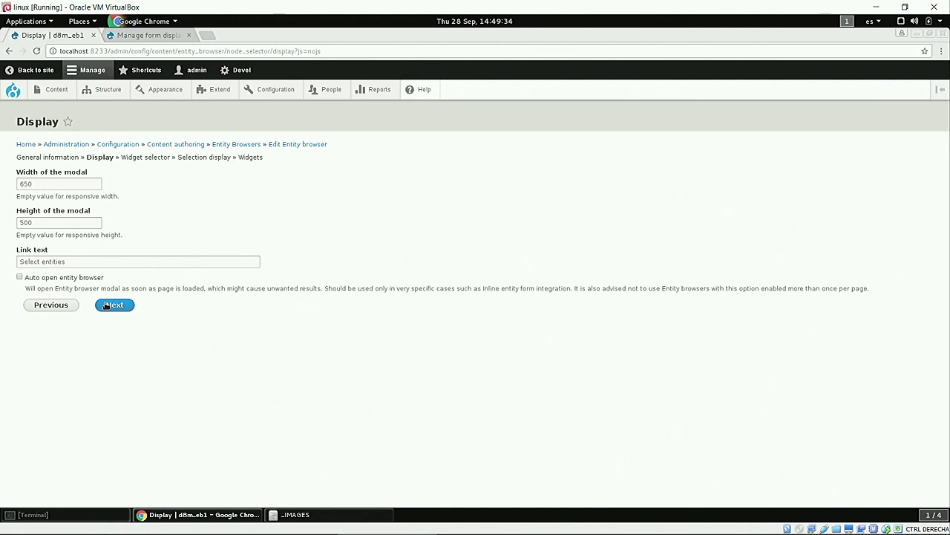
Accept the Node selector's modal display and widget selector settings, and choose Entity label as the selection's entity display plugin
left_click(109, 305)
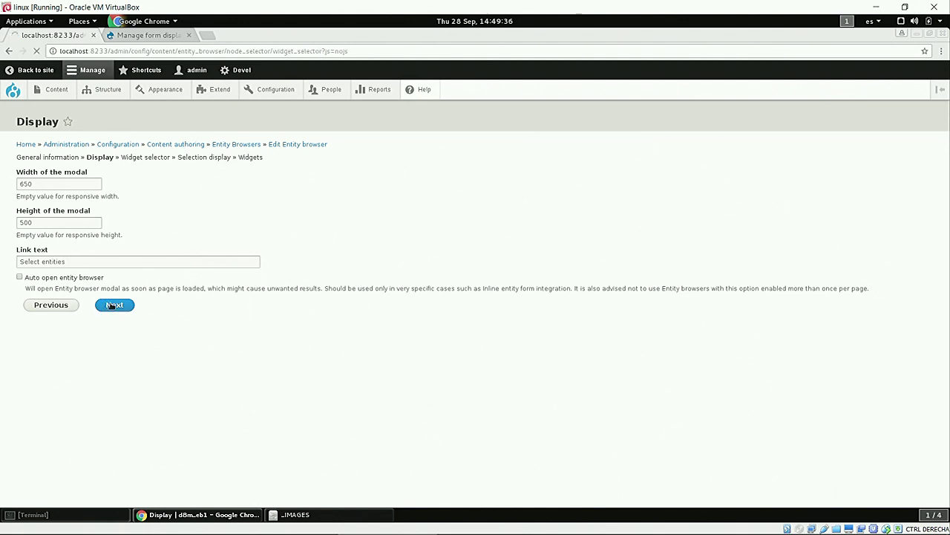
left_click(115, 192)
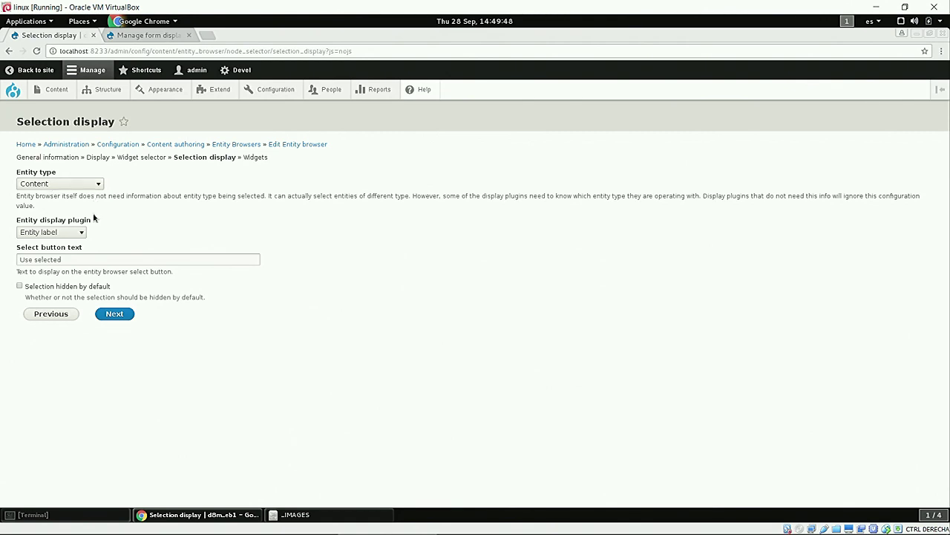
left_click(81, 233)
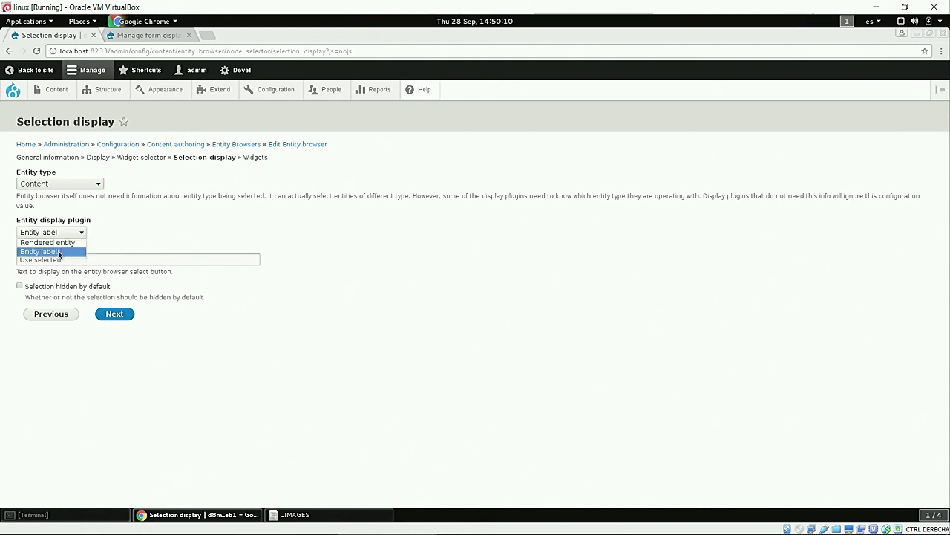
left_click(58, 251)
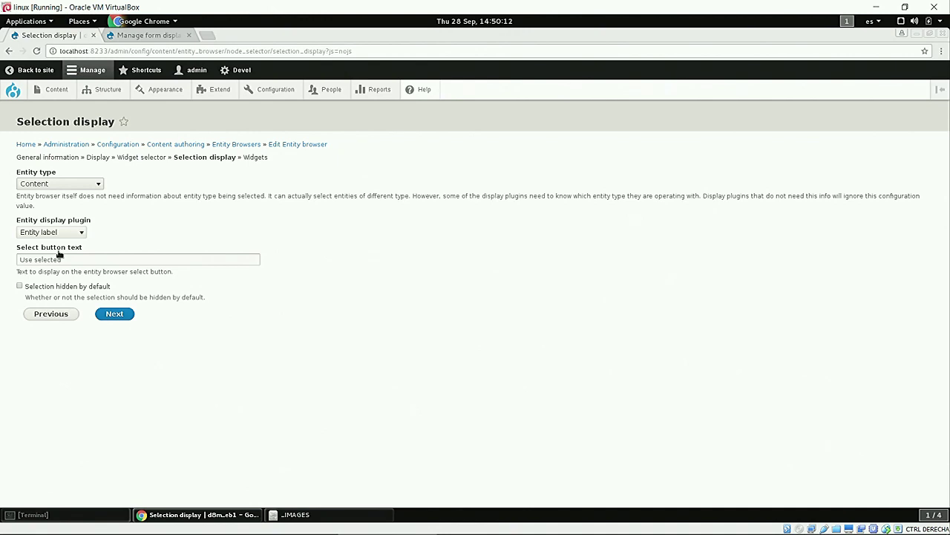
Accept the Node selector's selection display settings and review the widget plugins available to add
left_click(124, 318)
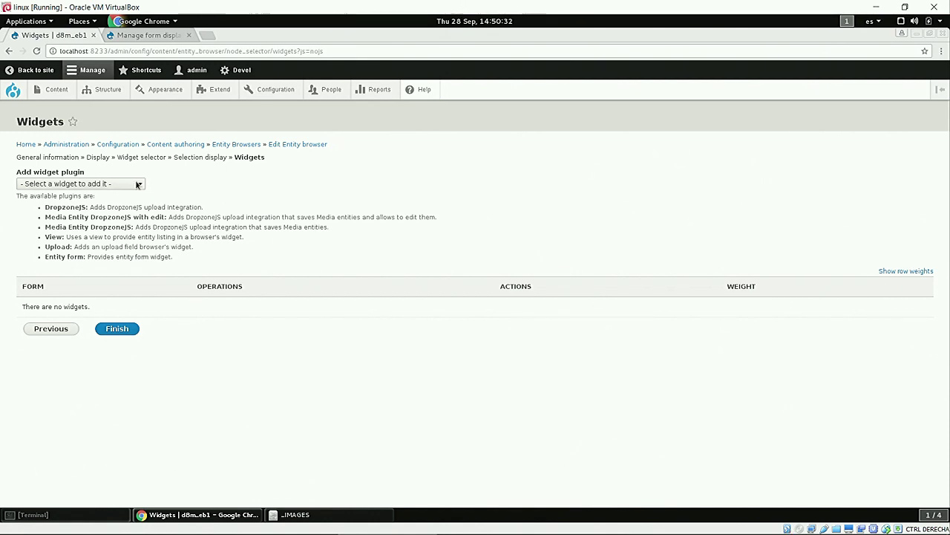
left_click(139, 184)
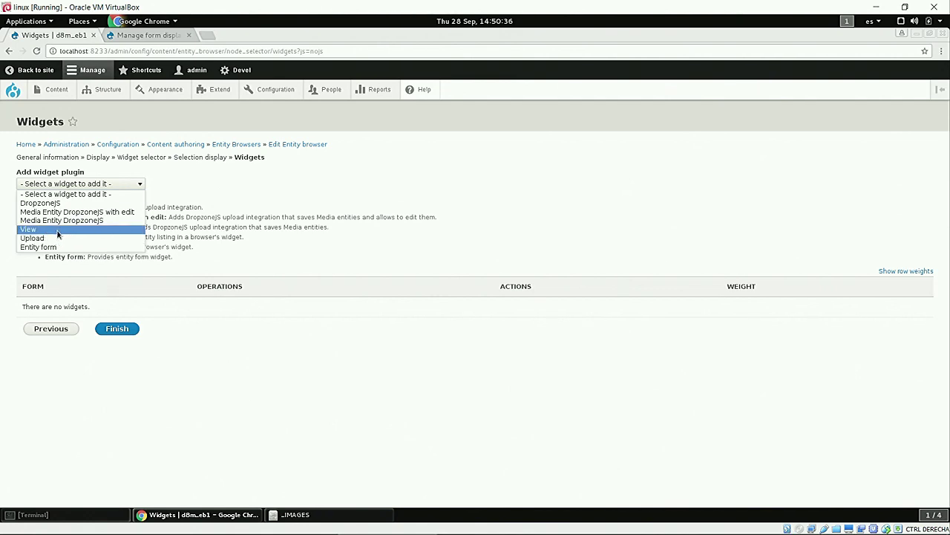
left_click(215, 185)
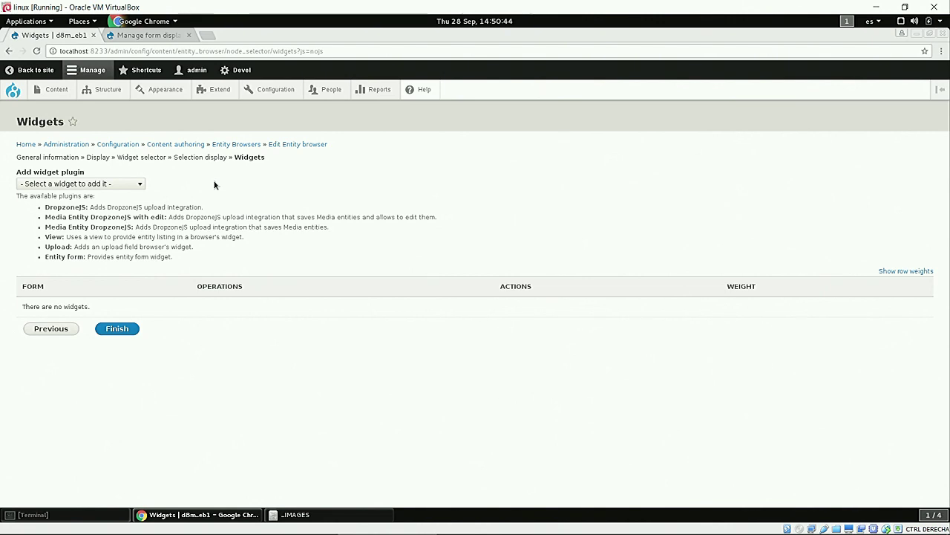
Open the EB Node listing view for editing in the other browser tab and examine its Entity browser display configuration
left_click(165, 38)
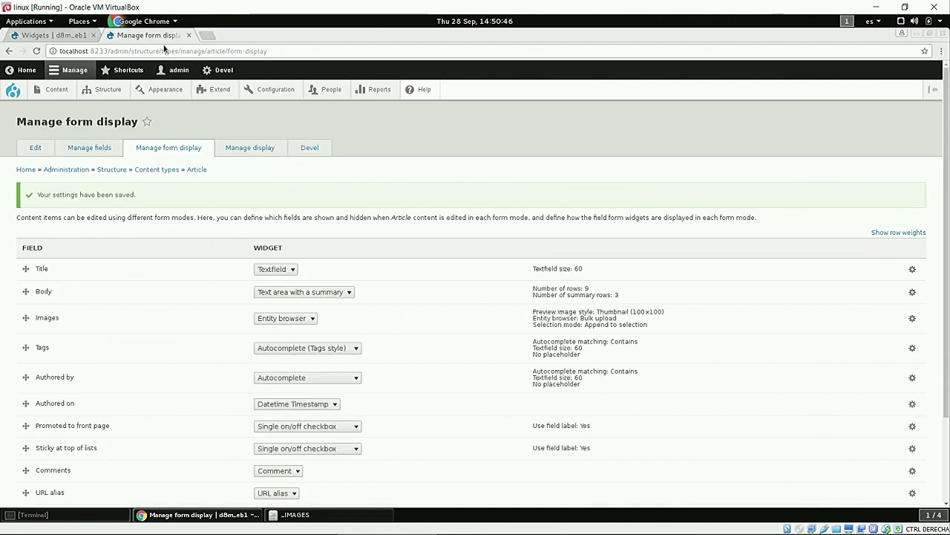
mouse_move(104, 89)
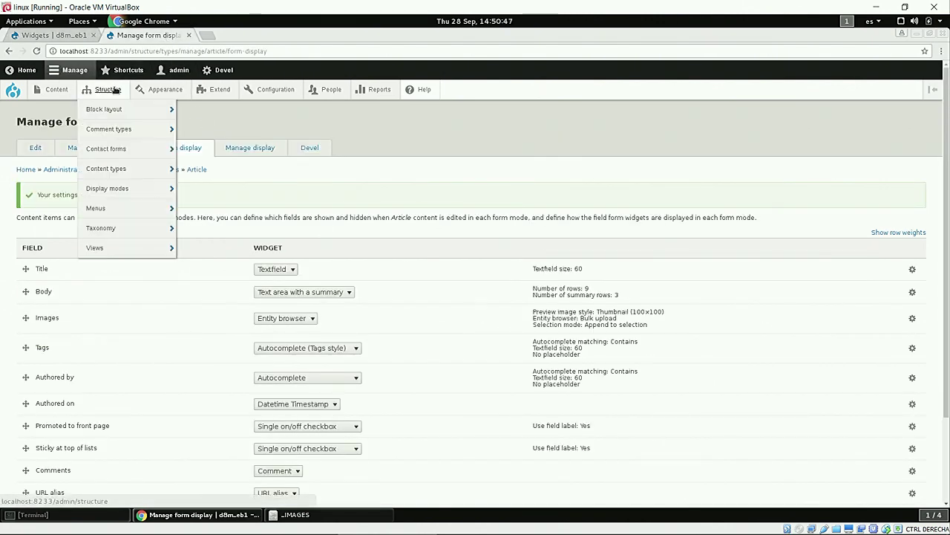
left_click(105, 251)
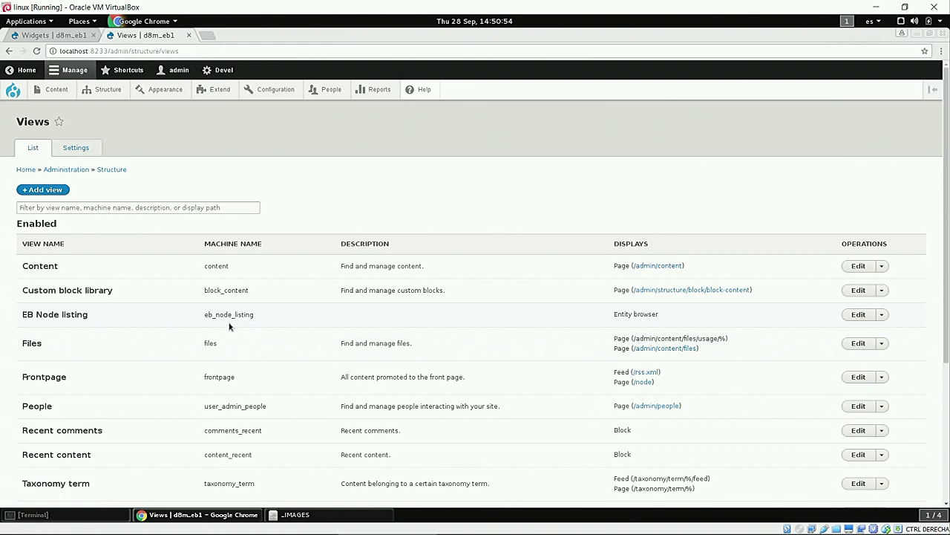
left_click(857, 315)
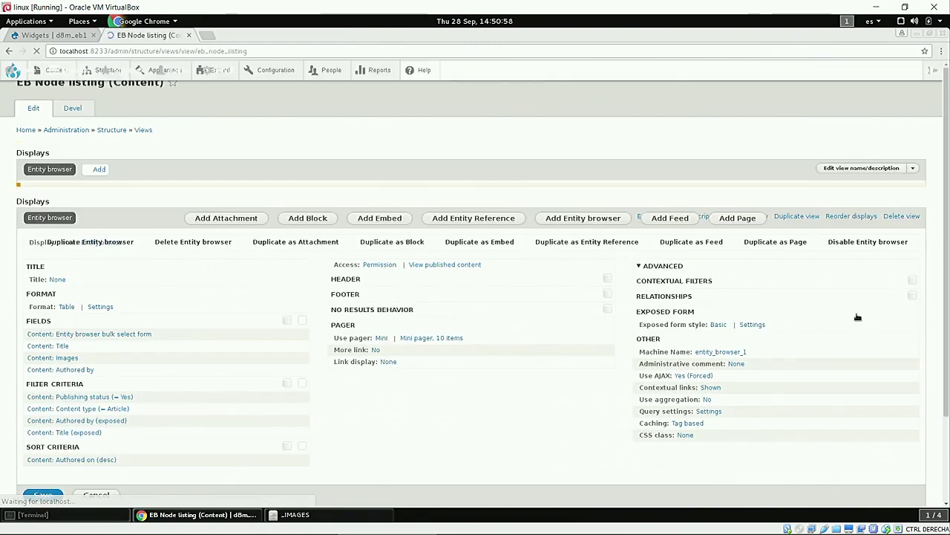
scroll(725, 203, "down", 1)
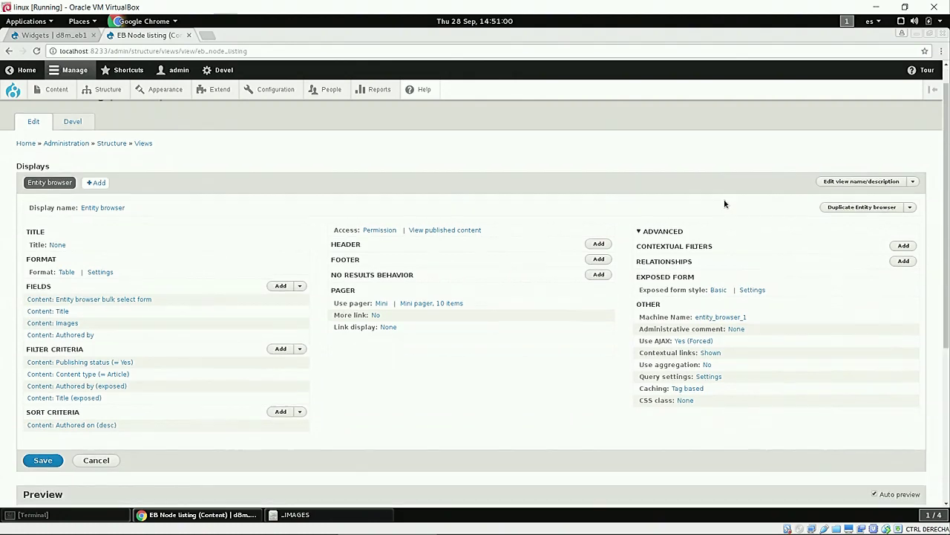
scroll(725, 203, "up", 1)
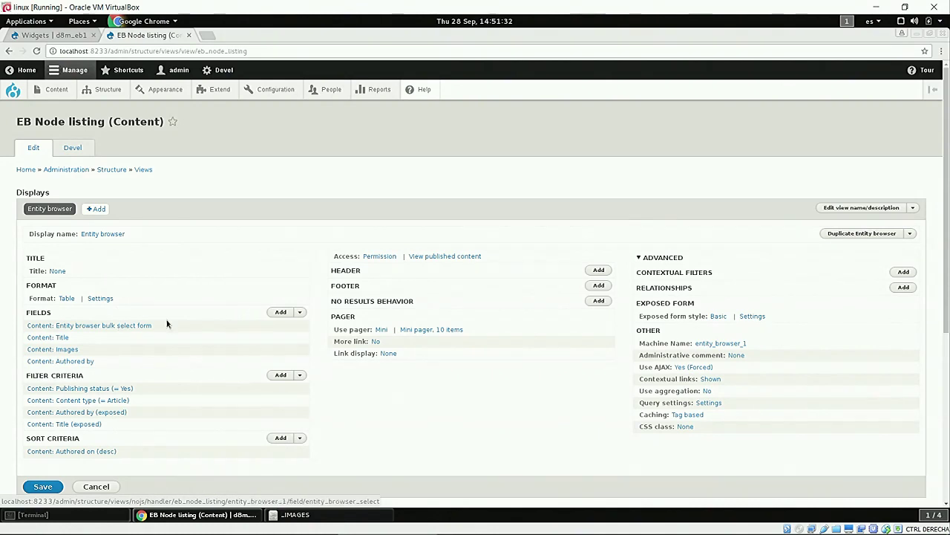
left_click(97, 210)
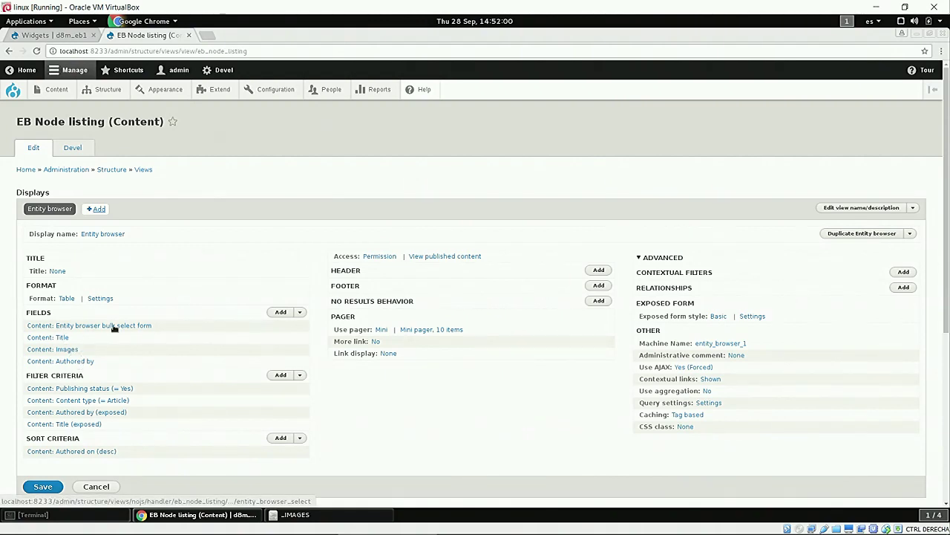
Search the view's addable fields for "bulk" and inspect the settings of its existing Entity browser bulk select form field
left_click(280, 313)
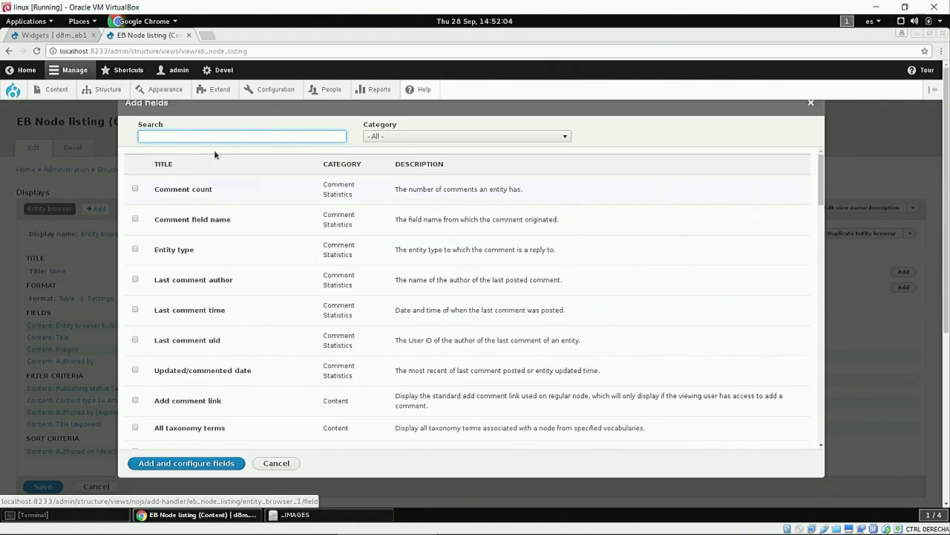
type("bulk")
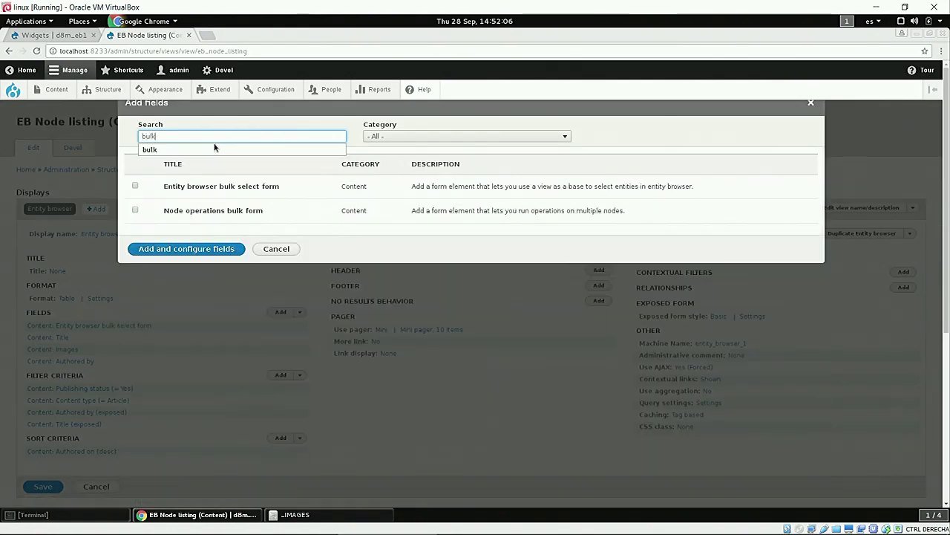
left_click(312, 194)
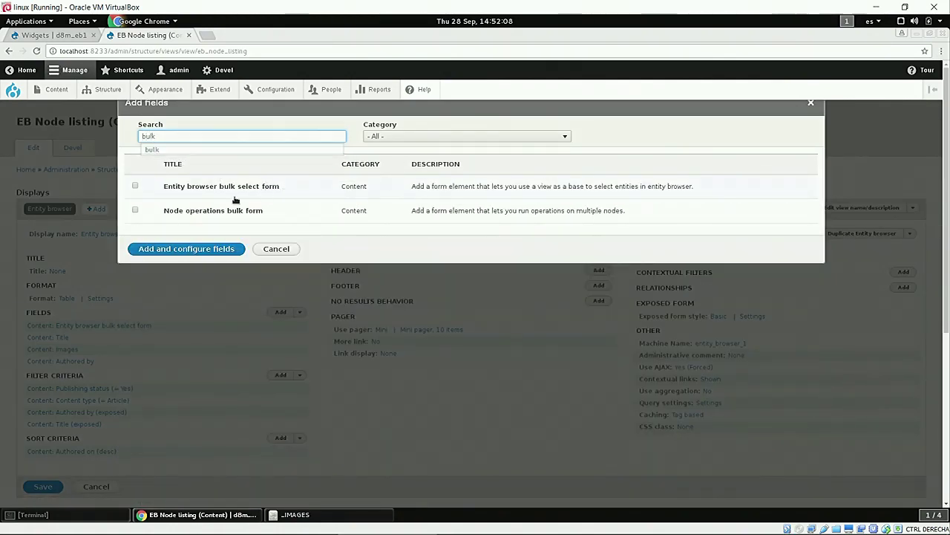
triple_click(166, 191)
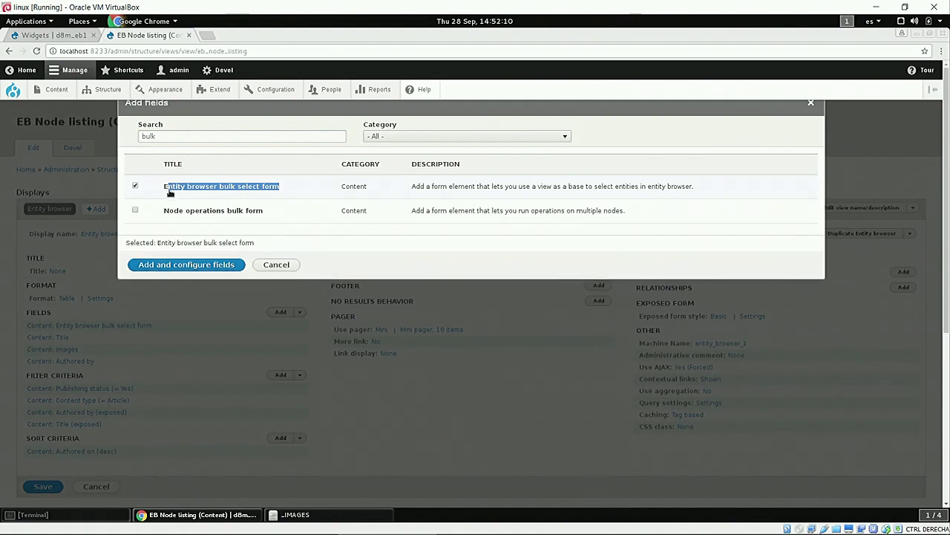
left_click(285, 269)
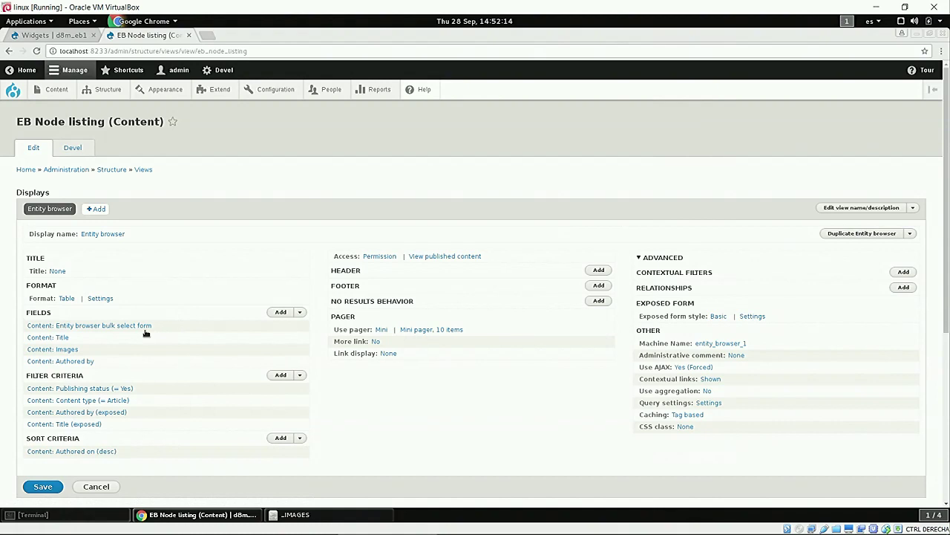
left_click(140, 328)
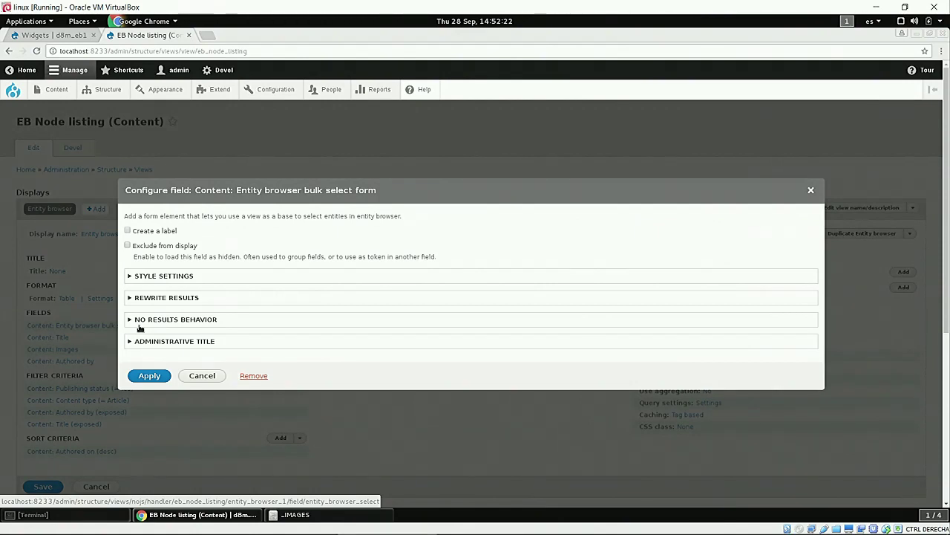
key("Escape")
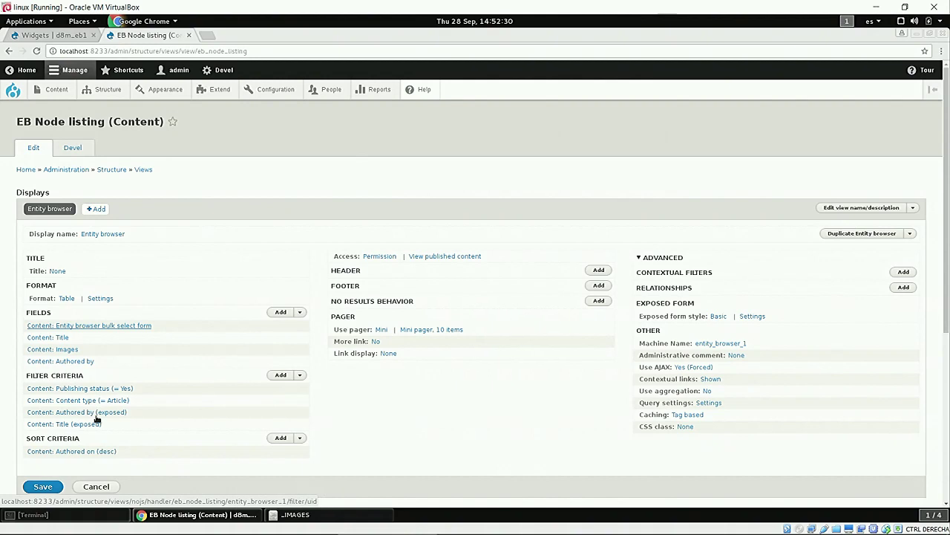
Add a View widget to the Node selector, label it Browse nodes, and set its view display to EB Node listing : Entity browser
left_click(63, 41)
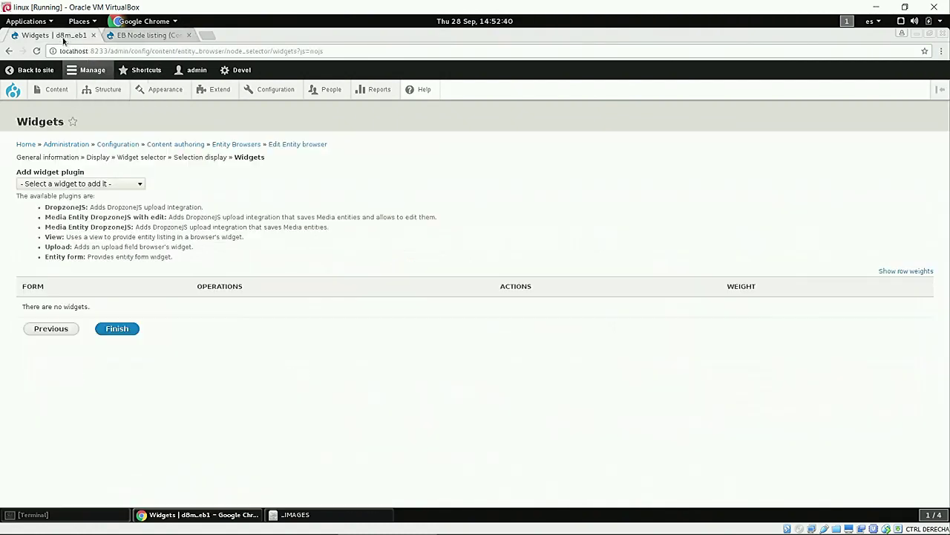
left_click(86, 185)
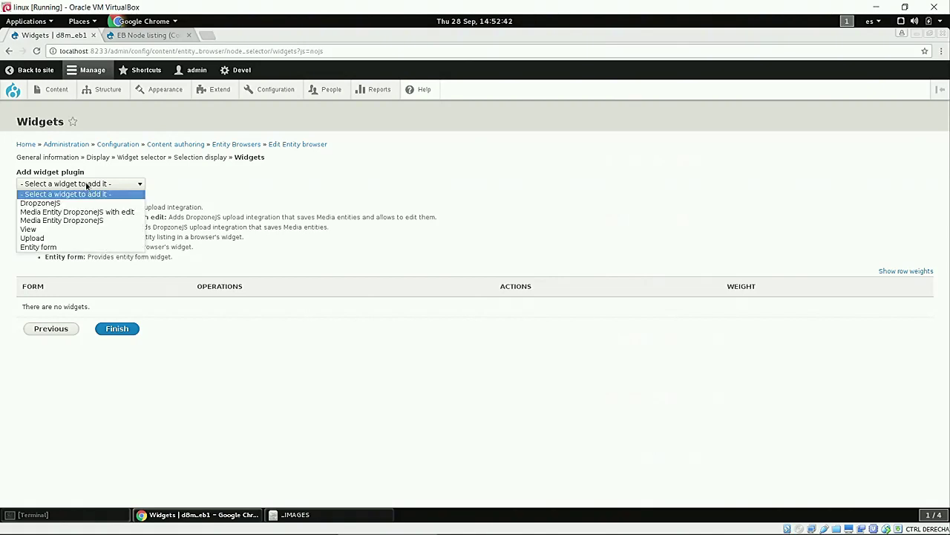
left_click(56, 229)
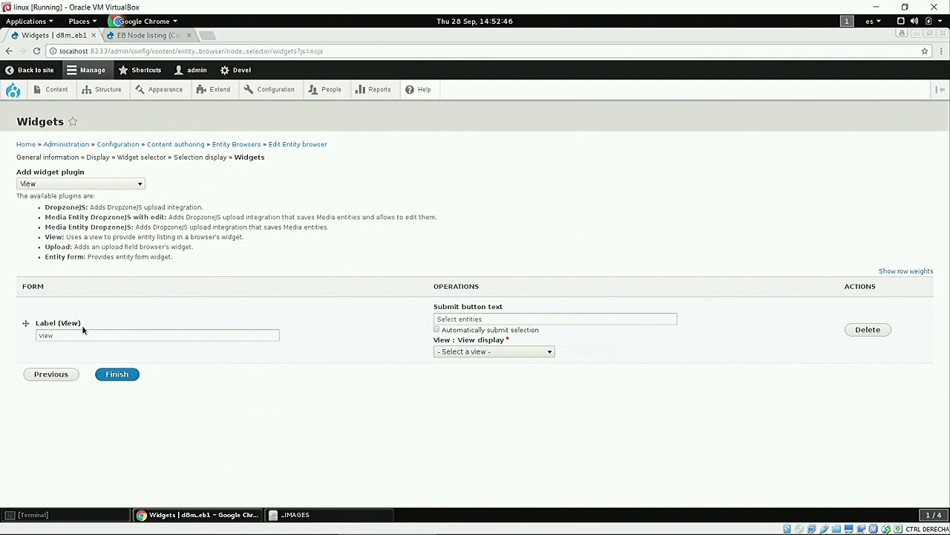
left_click_drag(79, 334, 16, 335)
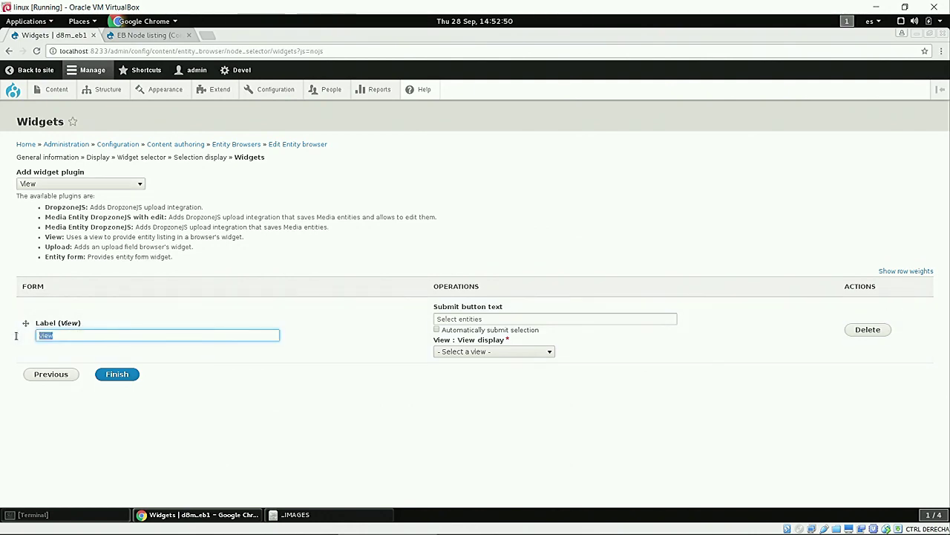
type("Browse nodes")
left_click(507, 354)
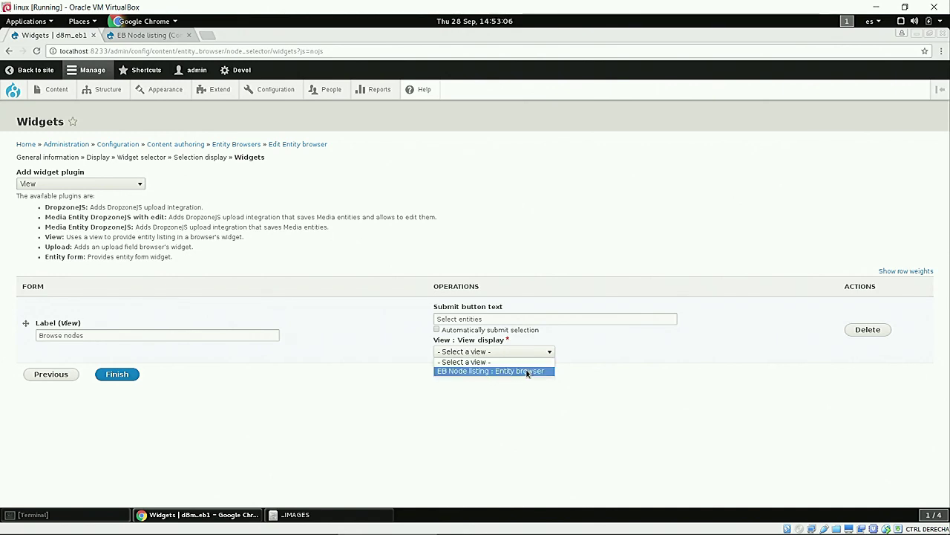
left_click(528, 372)
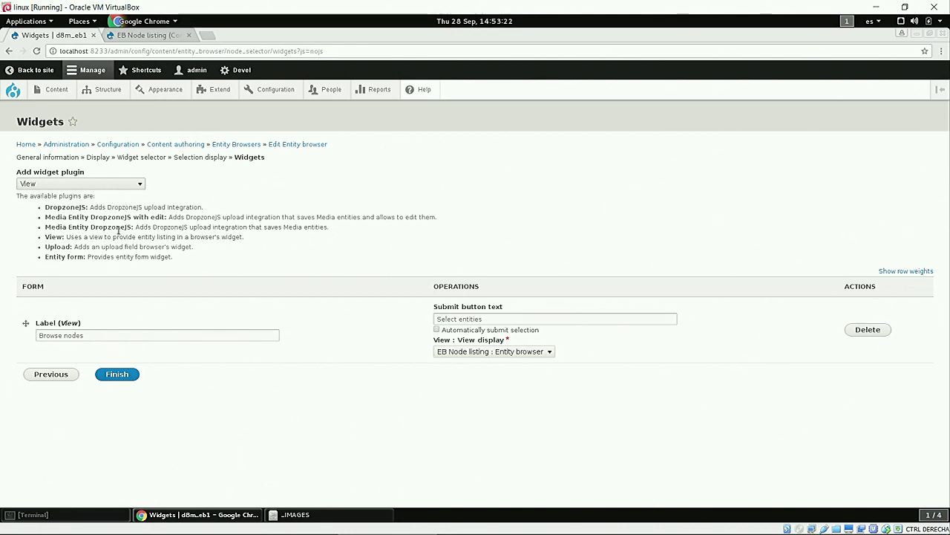
Add an Entity form widget to the Node selector and label it Create new node
left_click(137, 186)
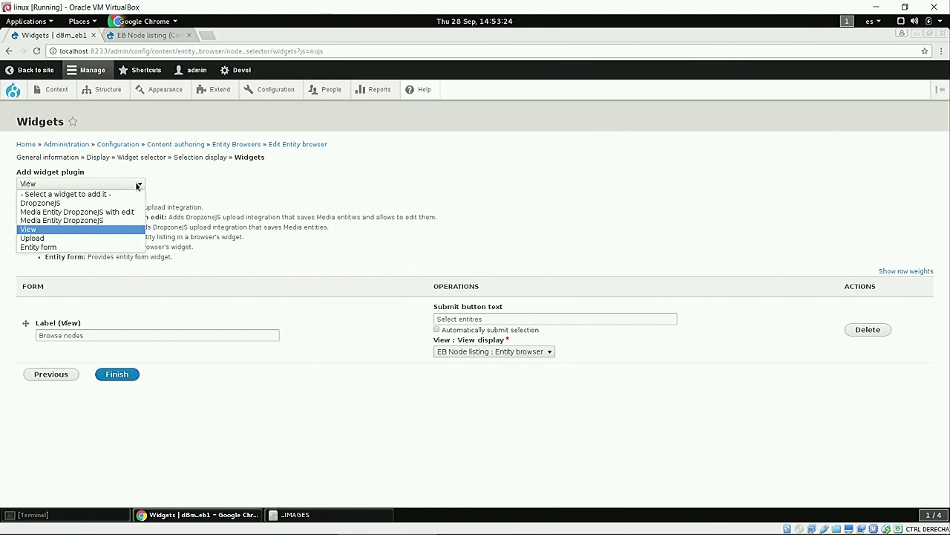
left_click(79, 247)
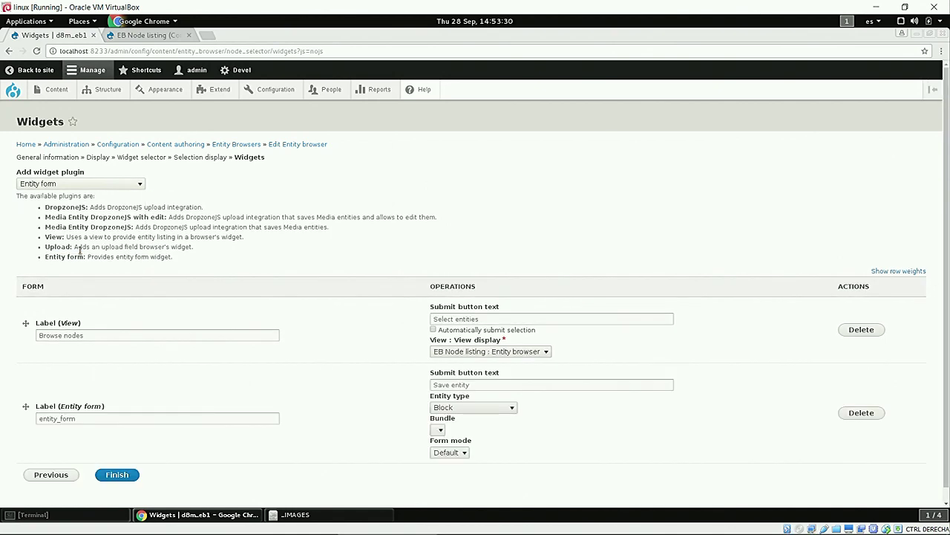
left_click_drag(88, 418, 21, 420)
type("Create new node")
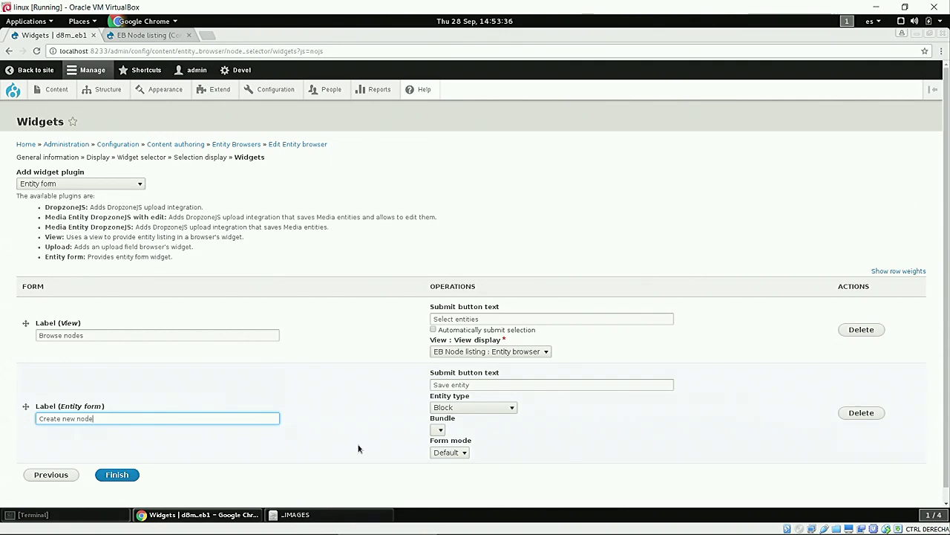
Set the Create new node widget's entity type to Content with the Article bundle, and save the Node selector browser
scroll(358, 448, "down", 1)
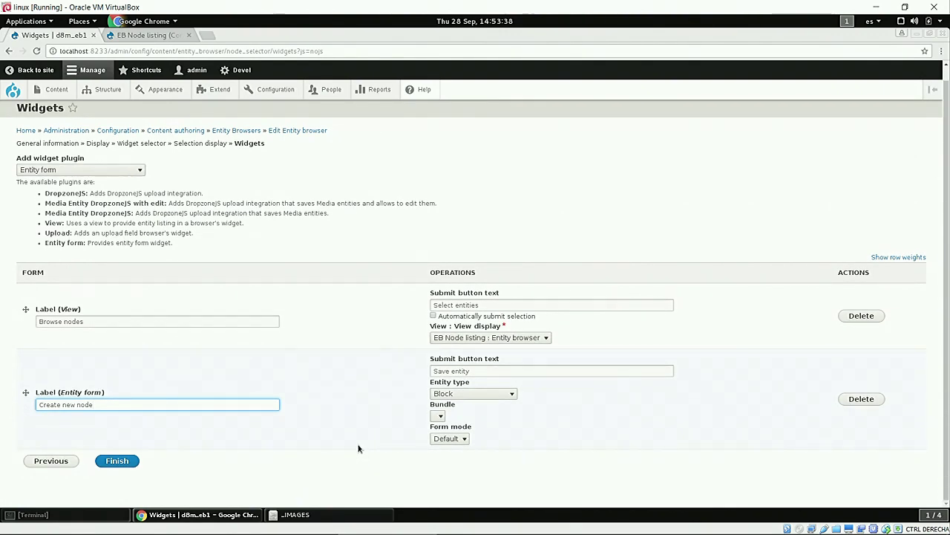
left_click(496, 394)
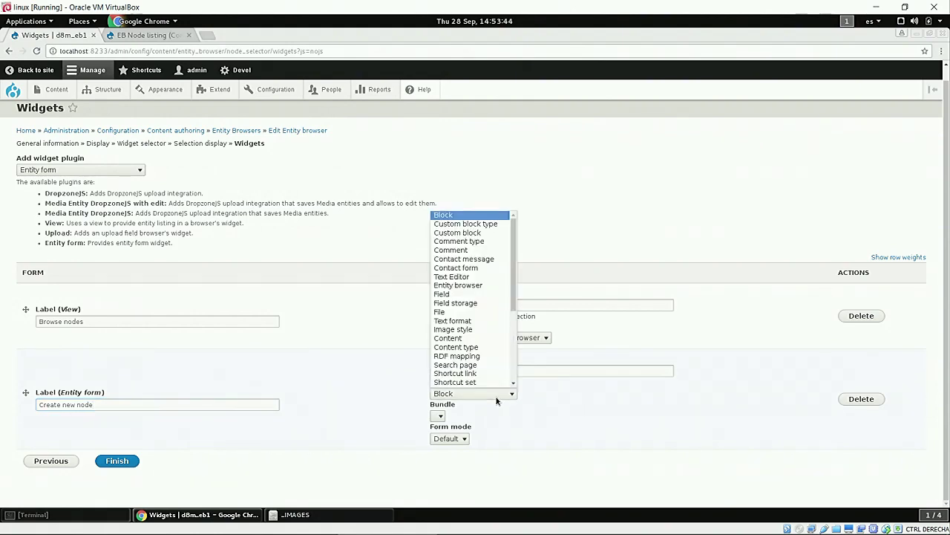
left_click(471, 338)
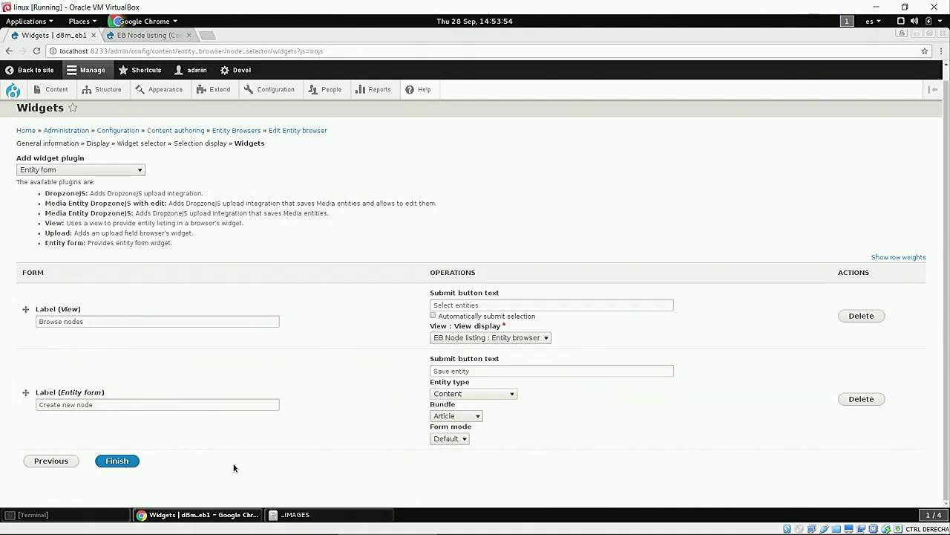
left_click(117, 461)
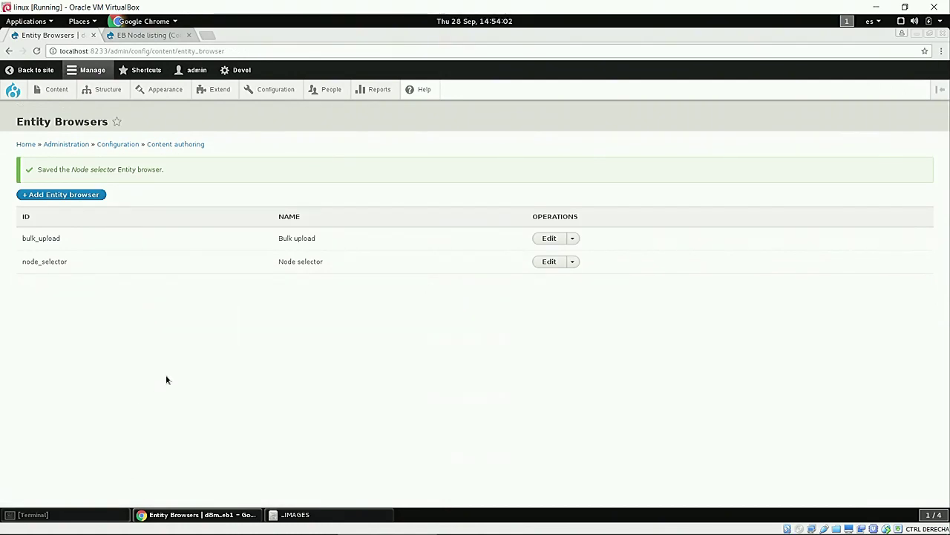
left_click_drag(324, 262, 287, 265)
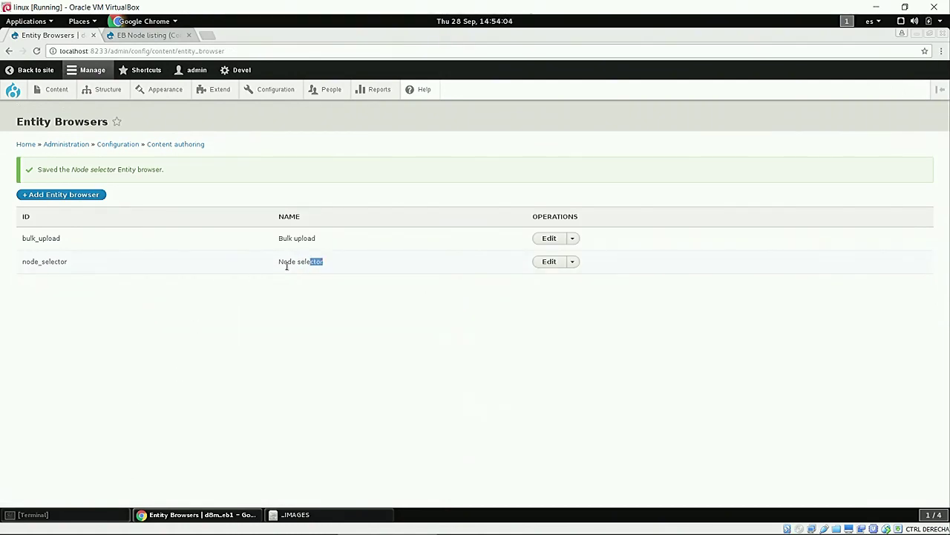
left_click(297, 264)
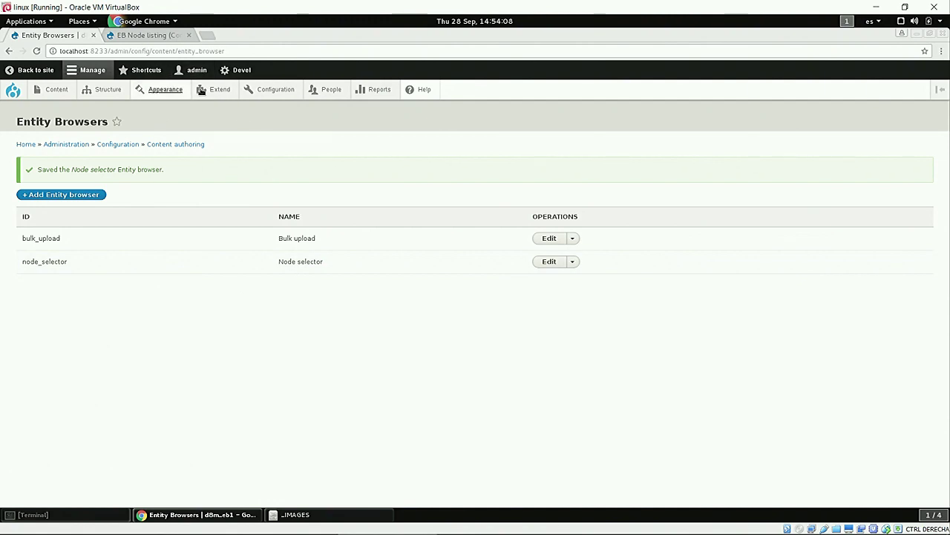
In the Article content type's form display, place the Related articles field below Body and move Images to Disabled
mouse_move(111, 92)
mouse_move(118, 178)
mouse_move(199, 193)
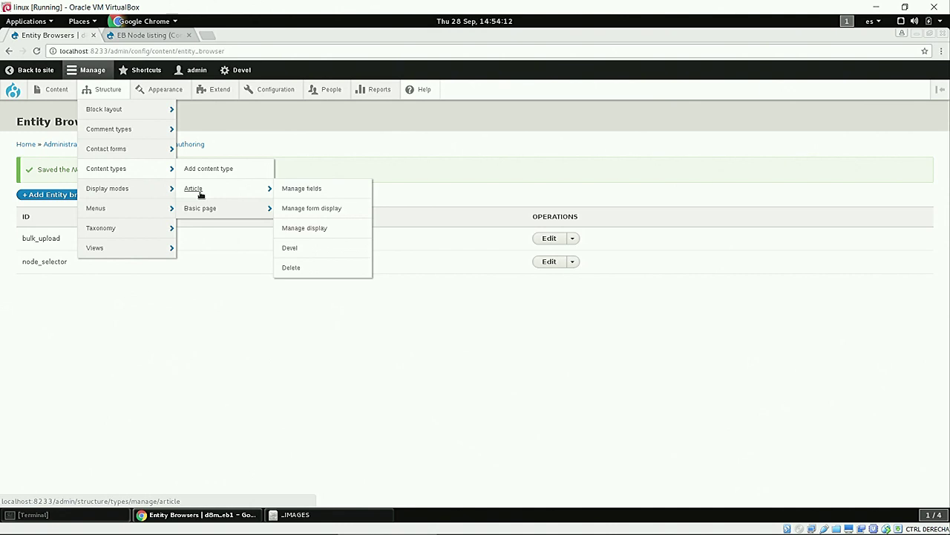
left_click(308, 210)
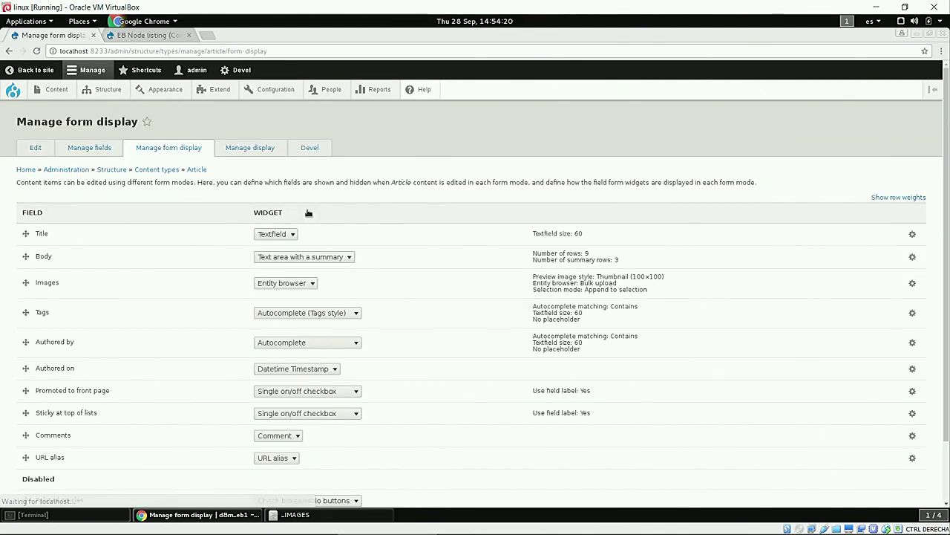
mouse_move(26, 283)
left_mouse_down()
mouse_move(44, 447)
mouse_move(39, 485)
mouse_move(26, 486)
mouse_move(32, 280)
left_mouse_up()
scroll(30, 276, "down", 2)
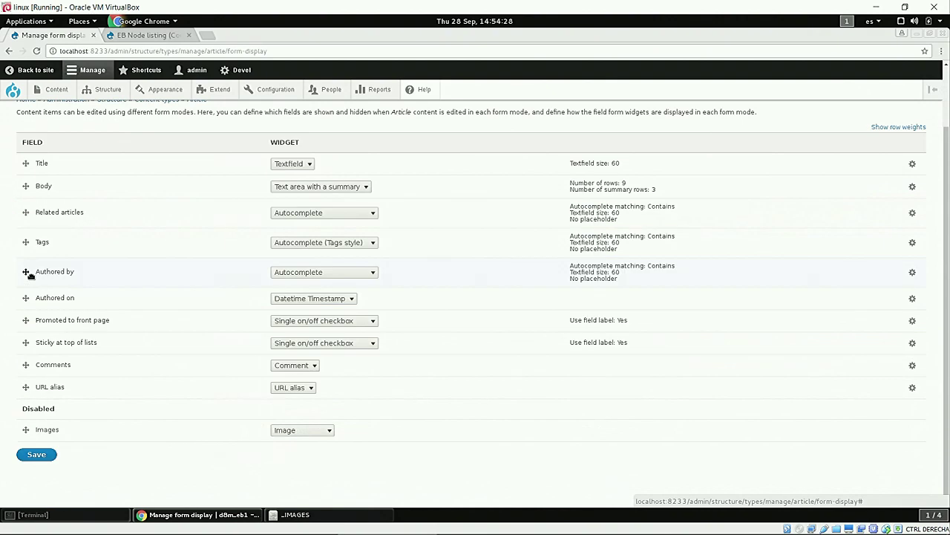
Set the Related articles widget to Entity browser using the Node selector browser, and save the Article form display
left_click(365, 217)
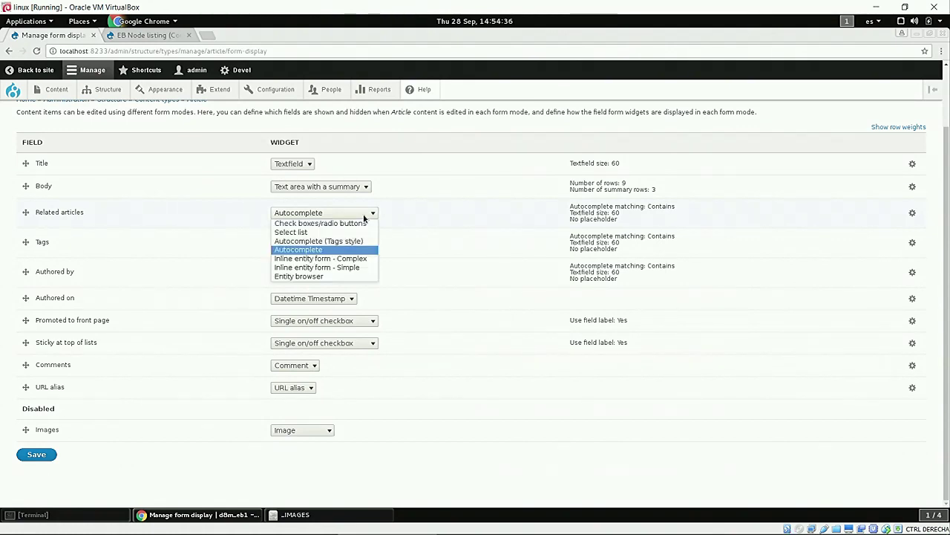
left_click(349, 276)
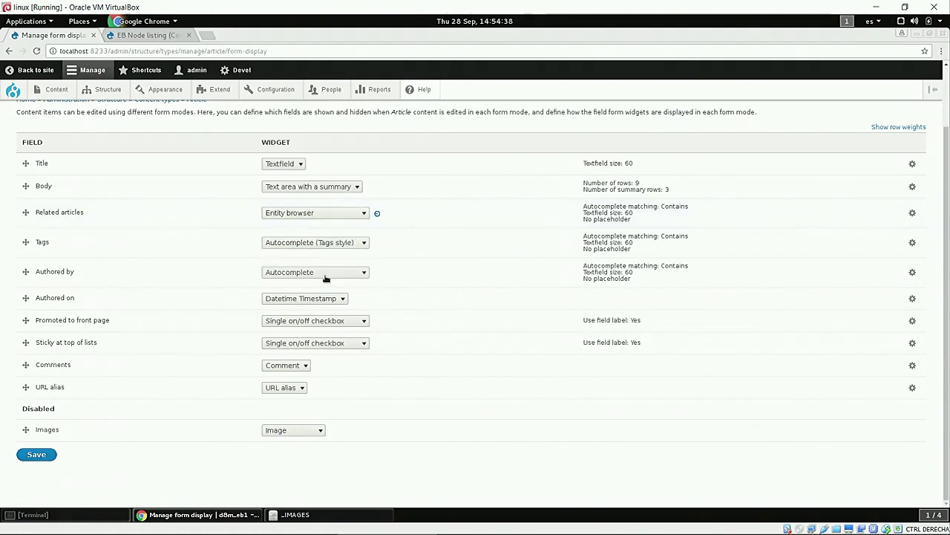
left_click(913, 217)
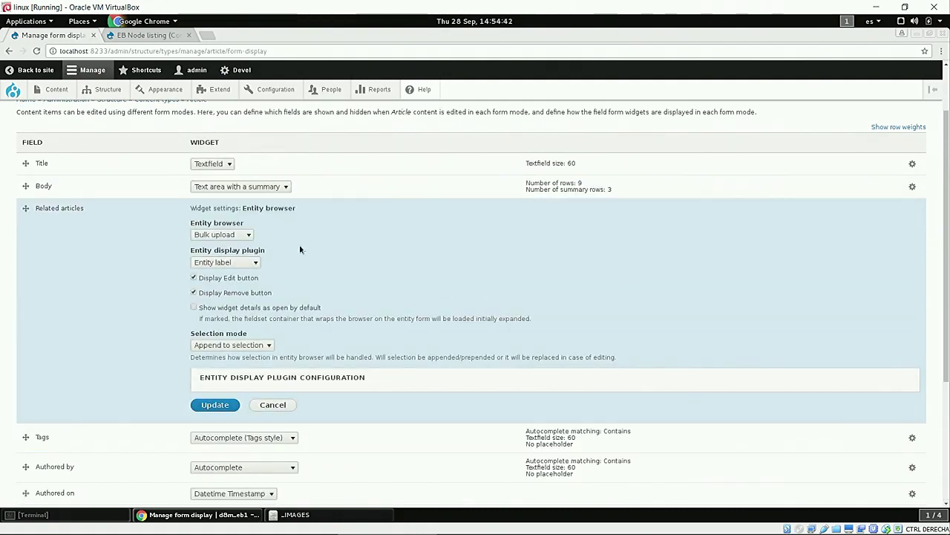
left_click(251, 235)
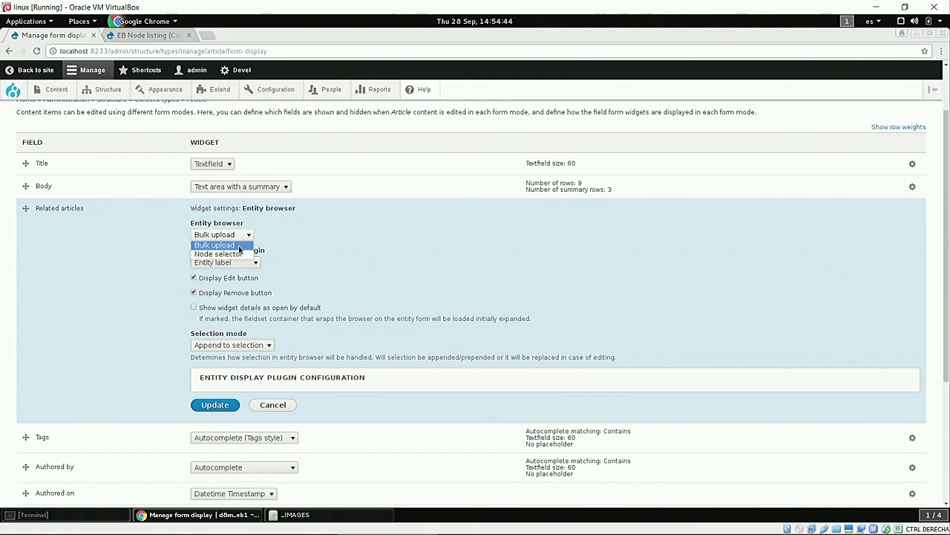
left_click(239, 254)
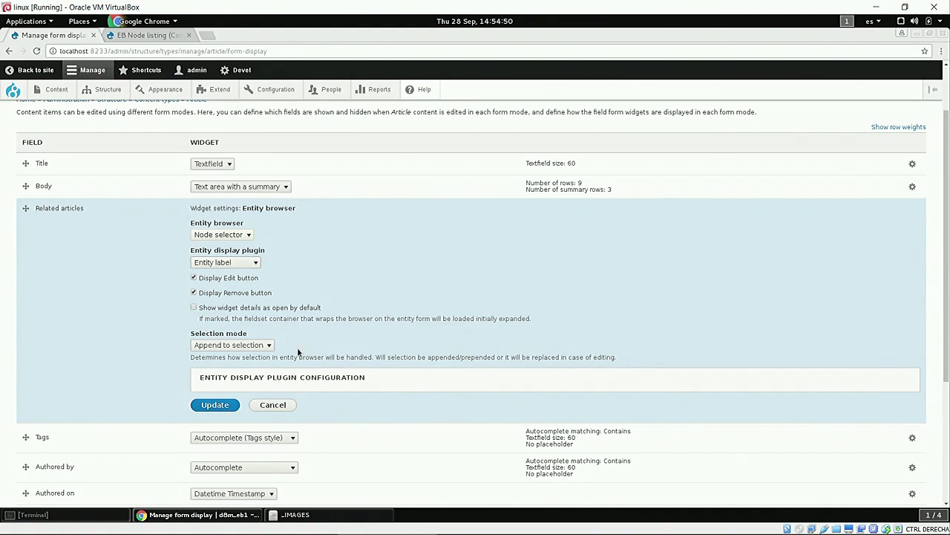
left_click(215, 405)
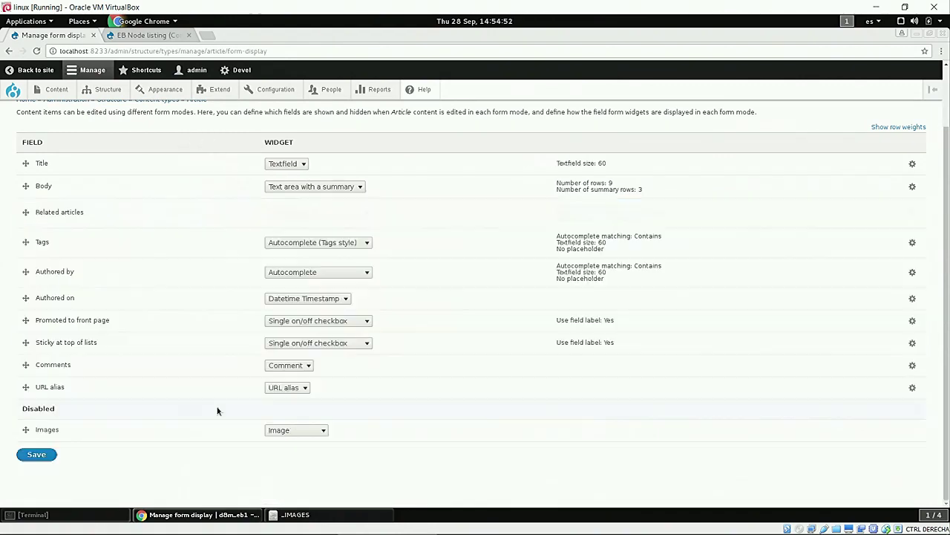
left_click(37, 454)
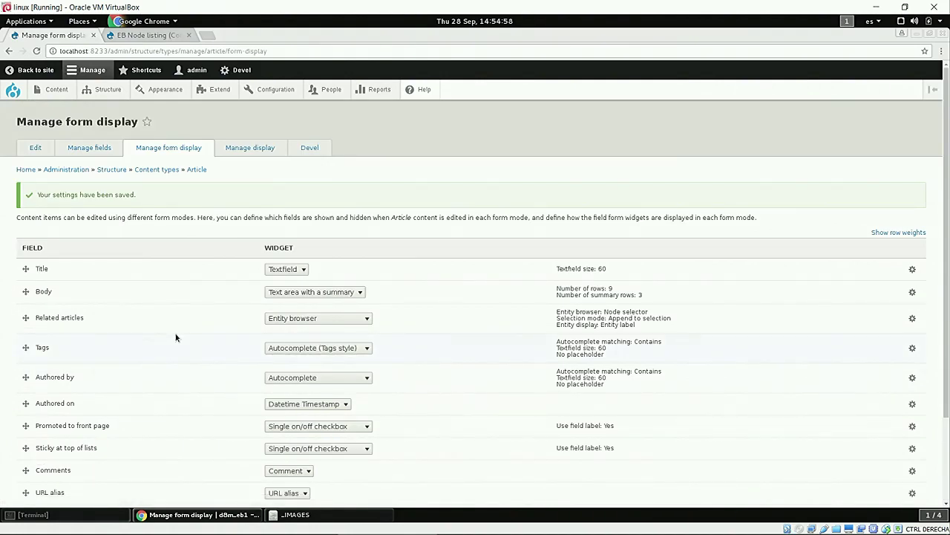
scroll(176, 338, "down", 1)
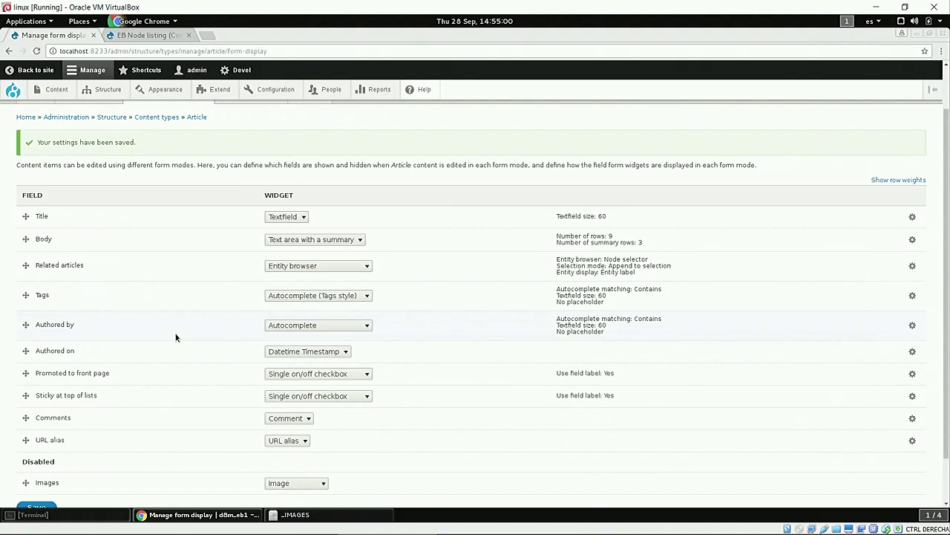
Start a new Article, expand its Related articles field, and open the entity selector
mouse_move(65, 95)
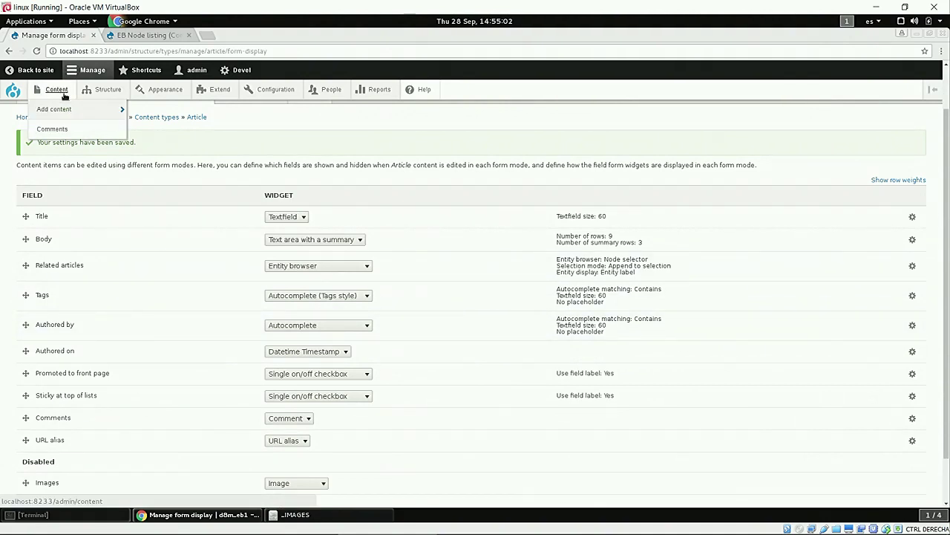
mouse_move(69, 115)
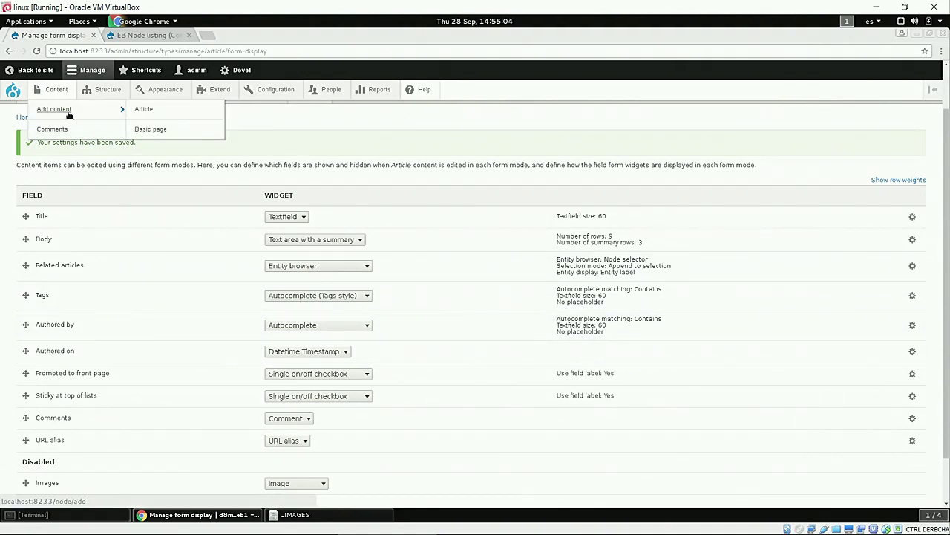
left_click(143, 109)
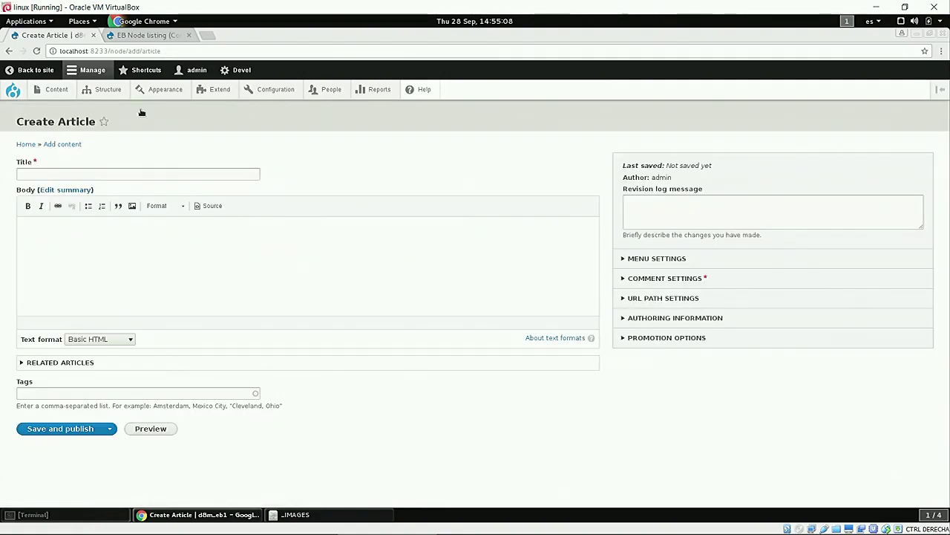
left_click(71, 364)
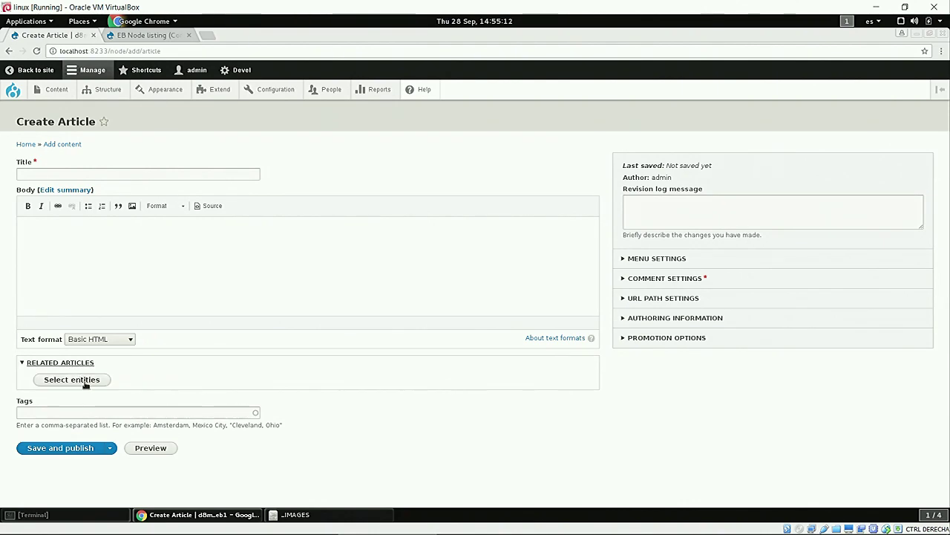
left_click(85, 382)
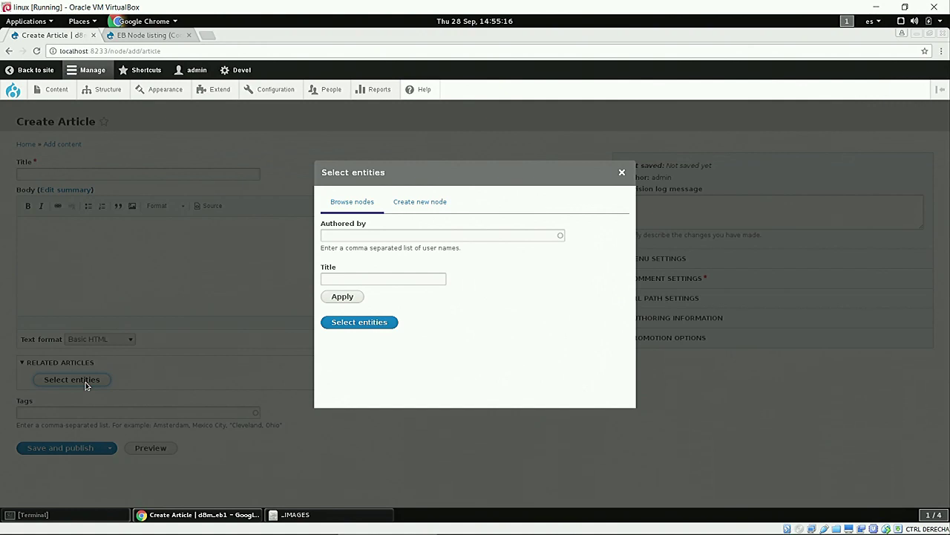
In the second browser tab, open Devel's Generate content page and generate 10 Article nodes
left_click(144, 36)
left_click(54, 90)
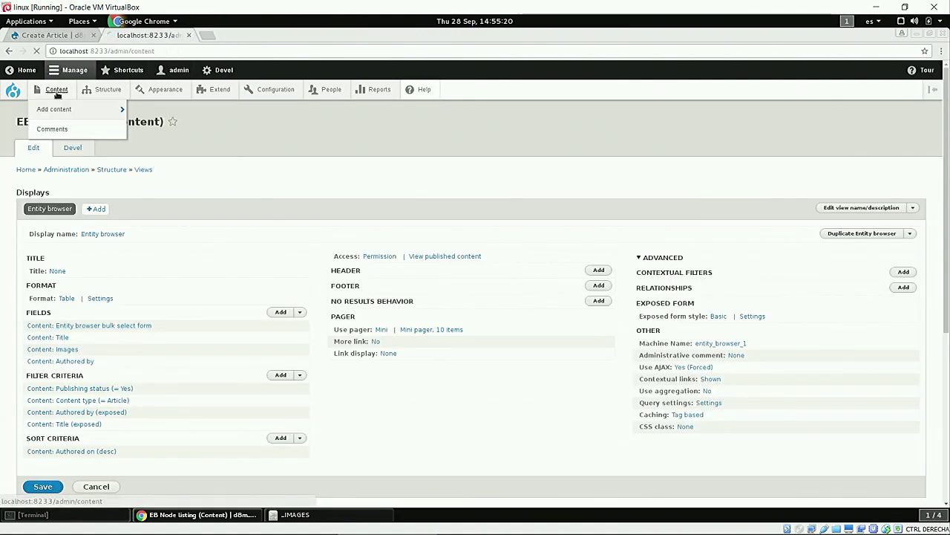
mouse_move(294, 94)
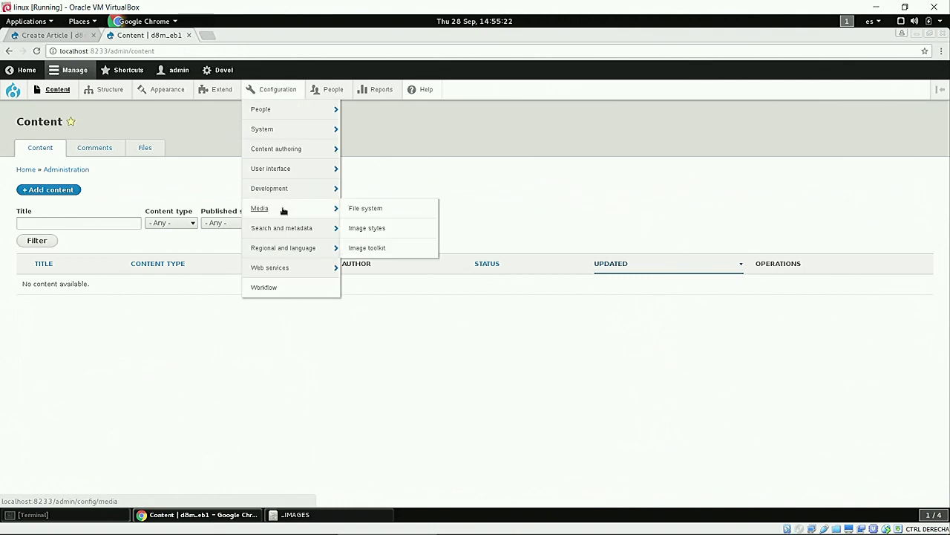
mouse_move(312, 196)
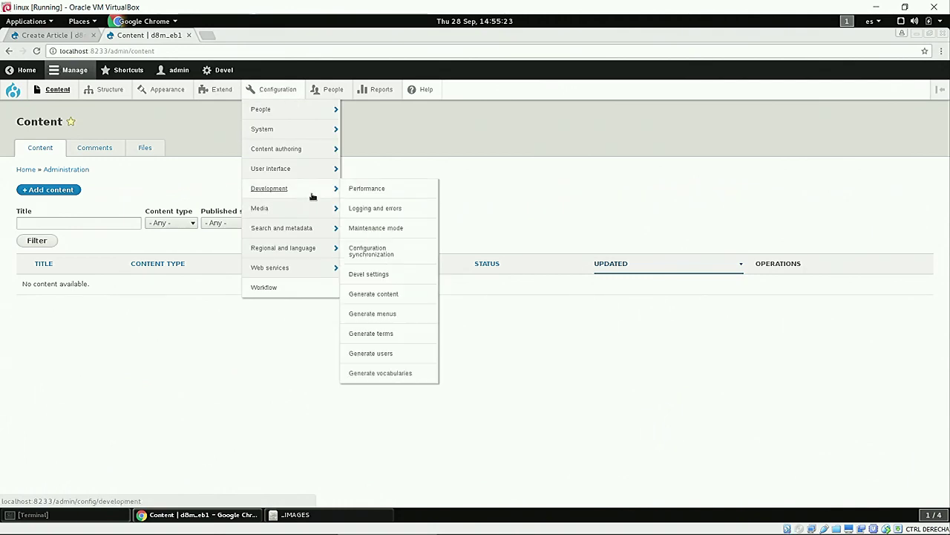
left_click(383, 296)
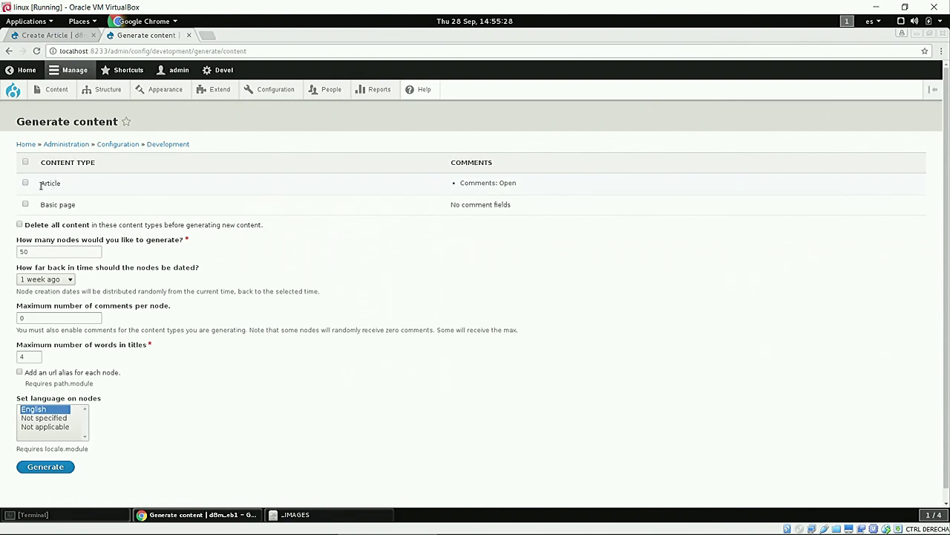
double_click(23, 251)
type("10")
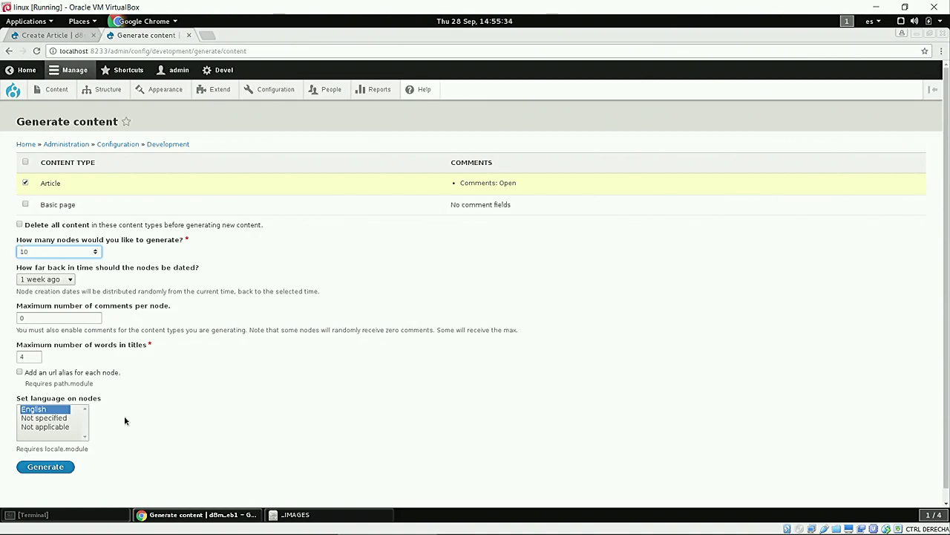
left_click(41, 467)
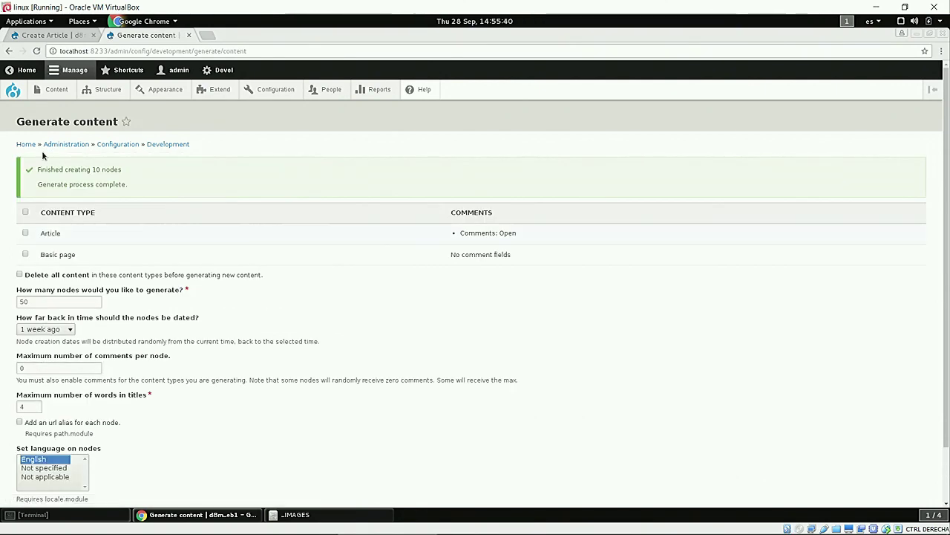
Back in the new Article form, reopen the Related articles entity selector to reload its node listing, and look through it
left_click(53, 35)
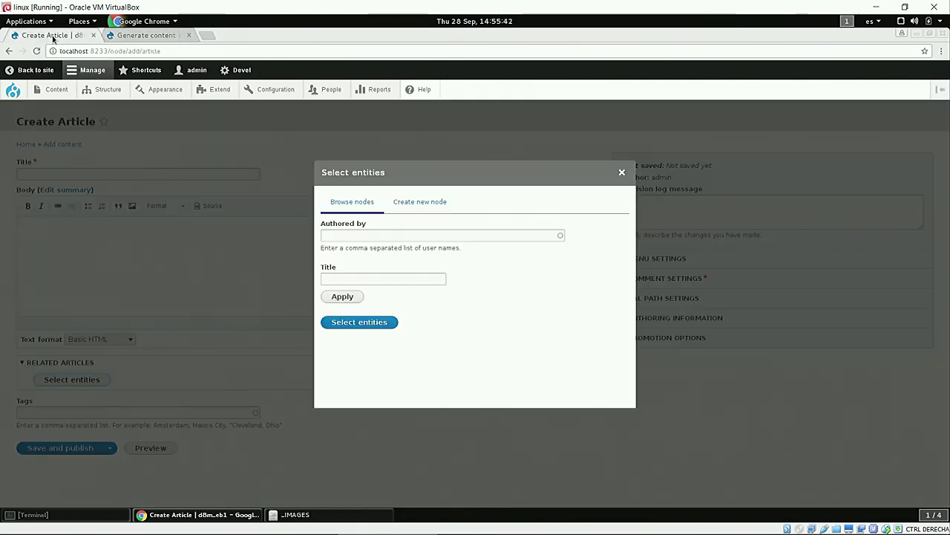
mouse_move(330, 89)
key("Escape")
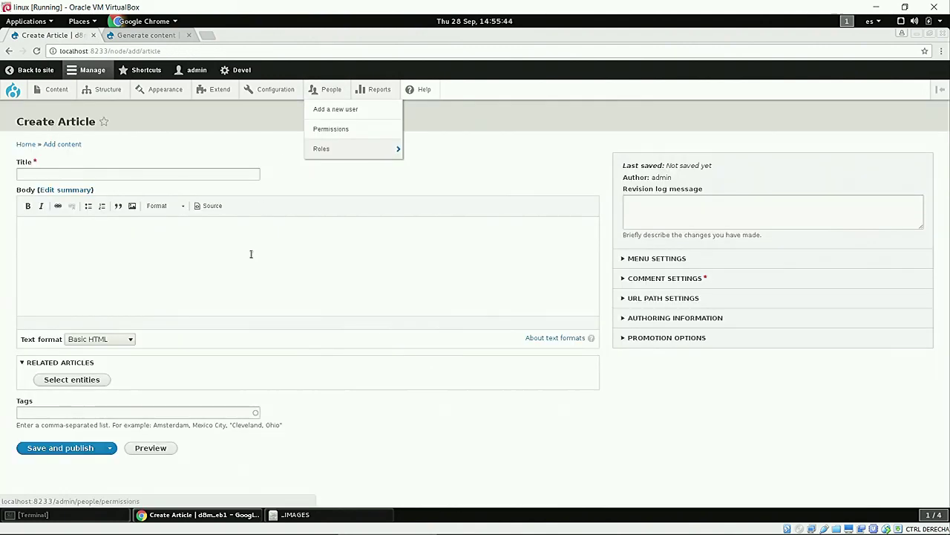
left_click(96, 381)
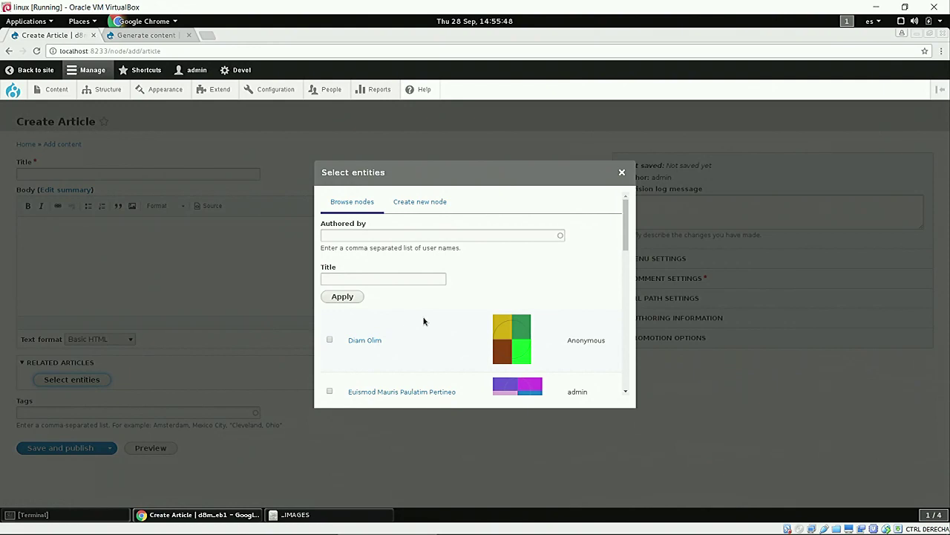
scroll(424, 321, "down", 5)
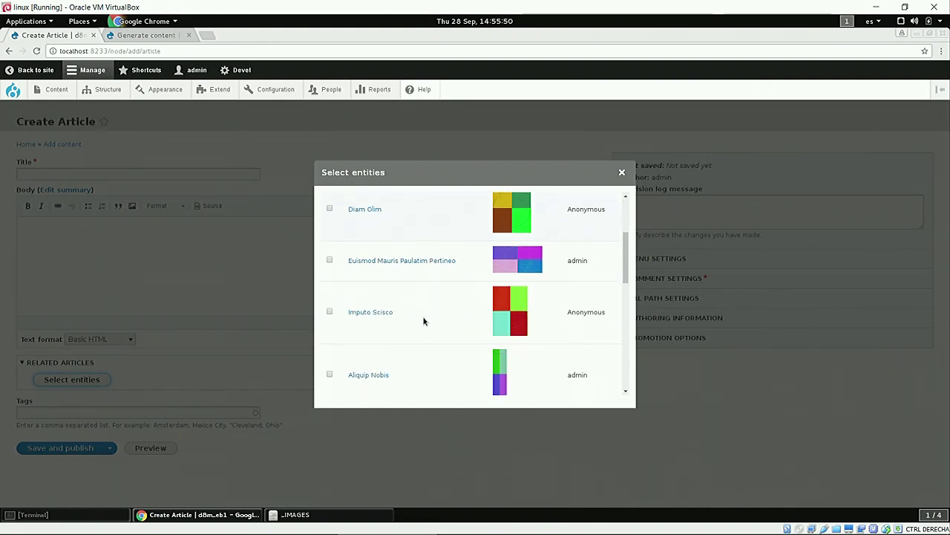
scroll(424, 321, "up", 5)
Filter the nodes by the title Mauris and add Euismod Mauris Paulatim Pertineo to the selection
left_click(384, 282)
type("Mauris")
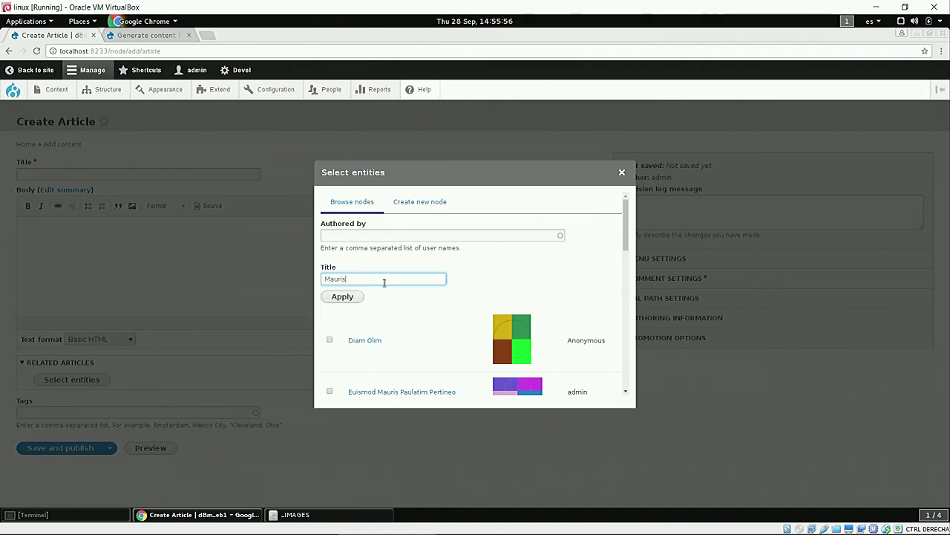
key("Return")
left_click(329, 329)
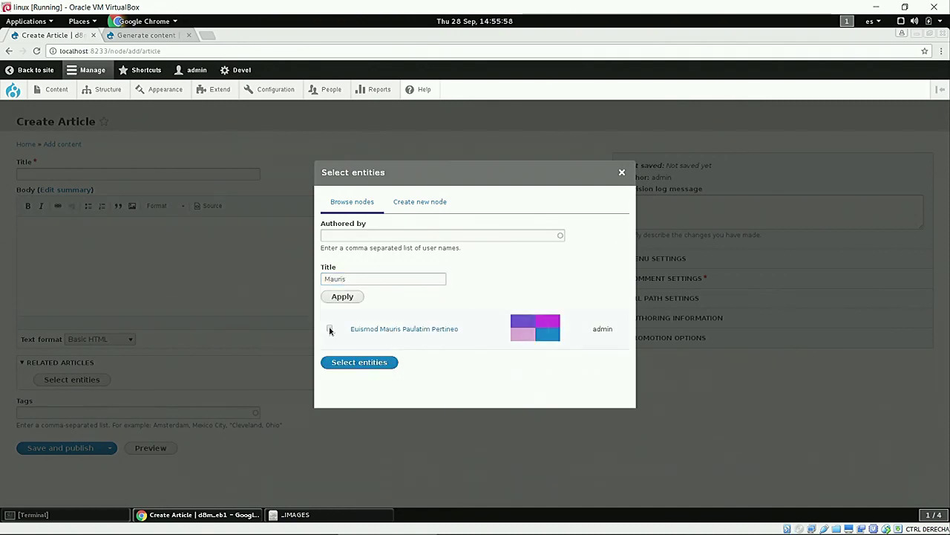
left_click(361, 364)
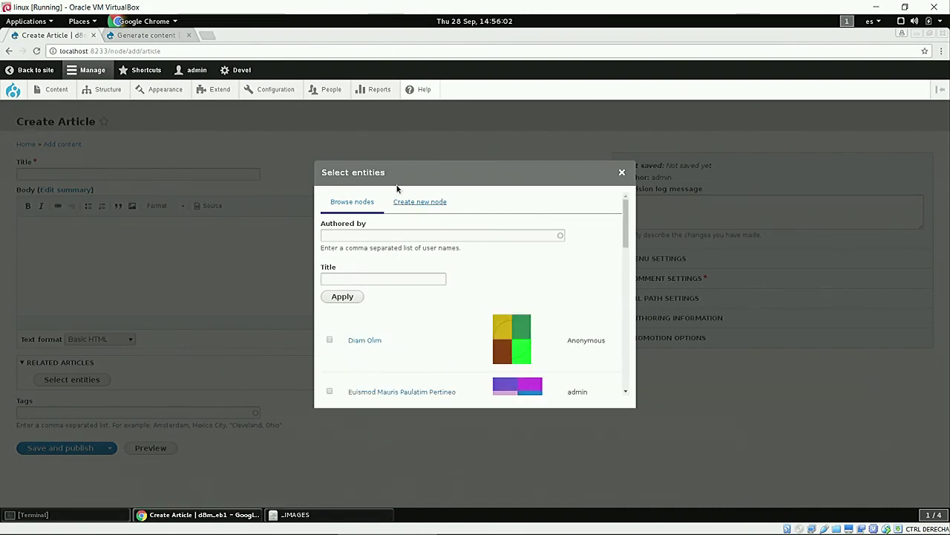
Create a new article titled New node with short body text inside the entity selector, and save it to the selection
left_click(416, 203)
left_click(389, 235)
type("New node")
key("Tab")
key("Tab")
type("fo")
scroll(388, 236, "down", 6)
scroll(388, 235, "down", 5)
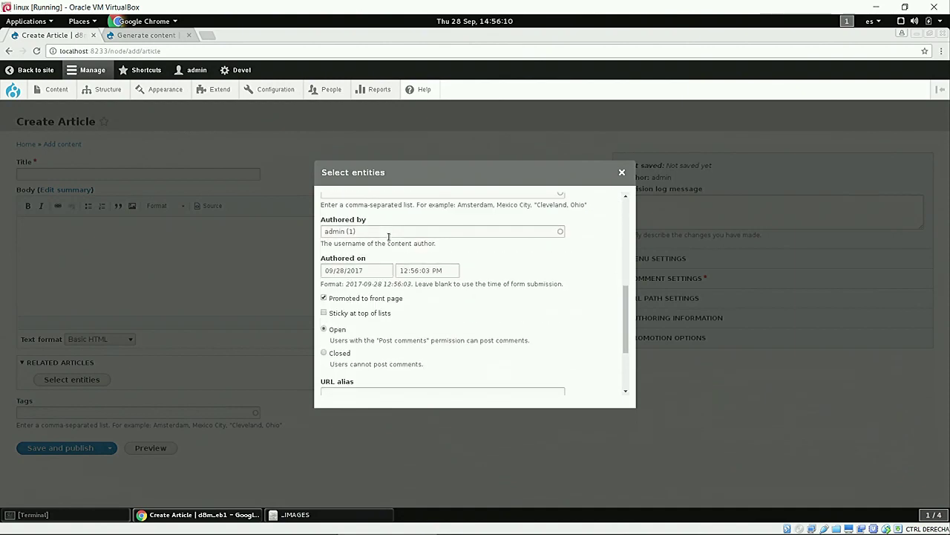
left_click(352, 331)
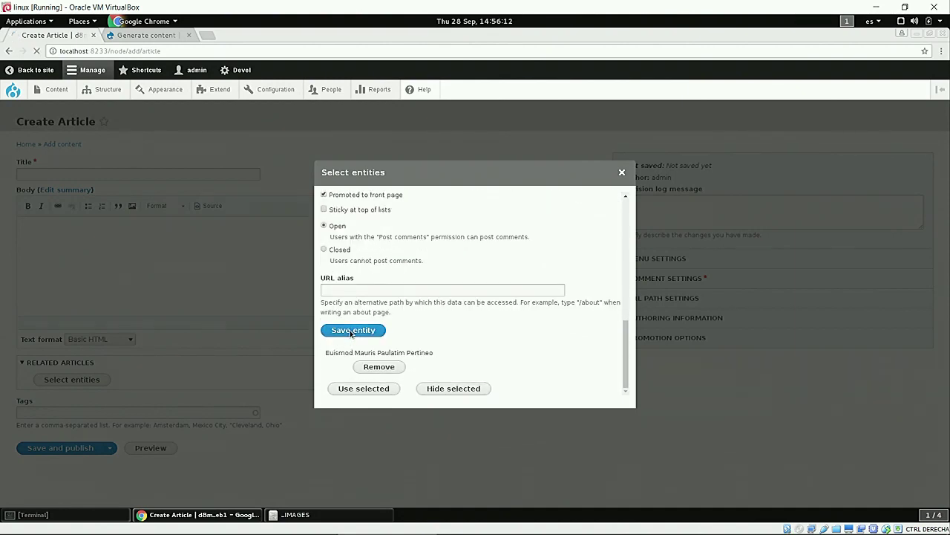
scroll(351, 330, "down", 1)
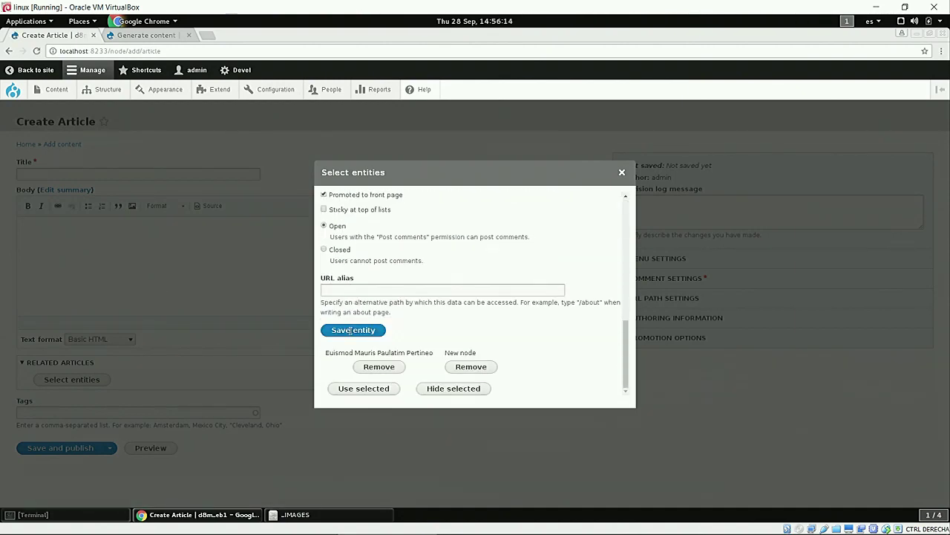
Use both selected nodes in the Related articles field, and open New node for editing from there
left_click(361, 389)
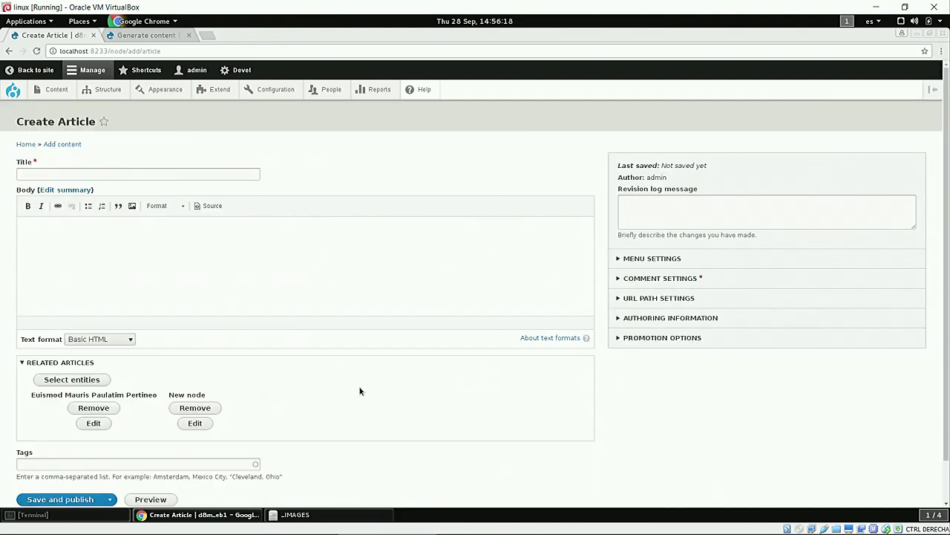
left_click(197, 423)
Switch to the Google Slides presentation, go to the Entity Browser & D8Media slide, and present it full screen
mouse_move(317, 532)
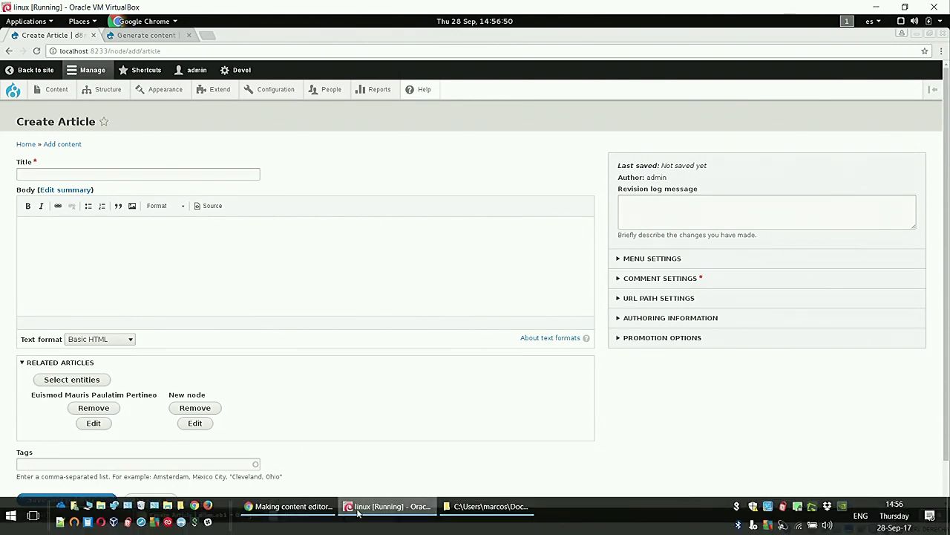
left_click(315, 511)
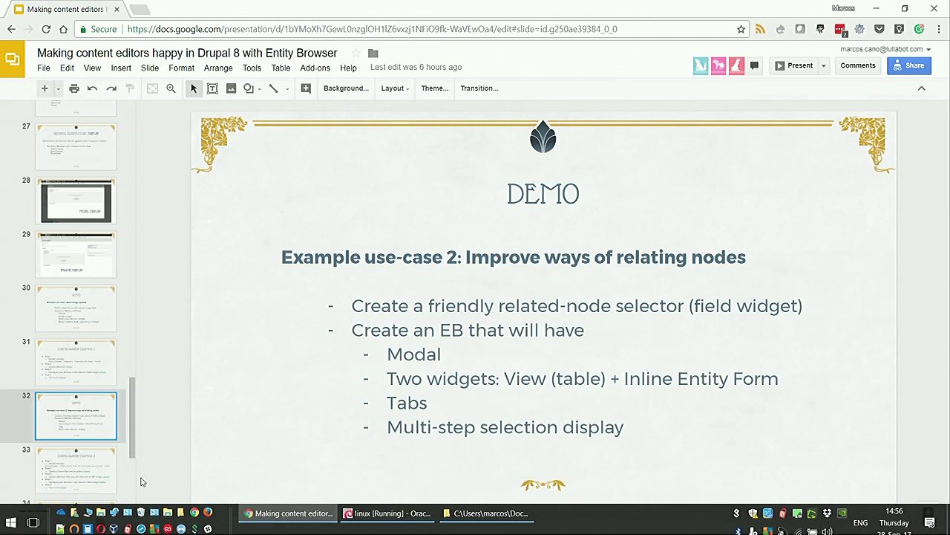
left_click(99, 469)
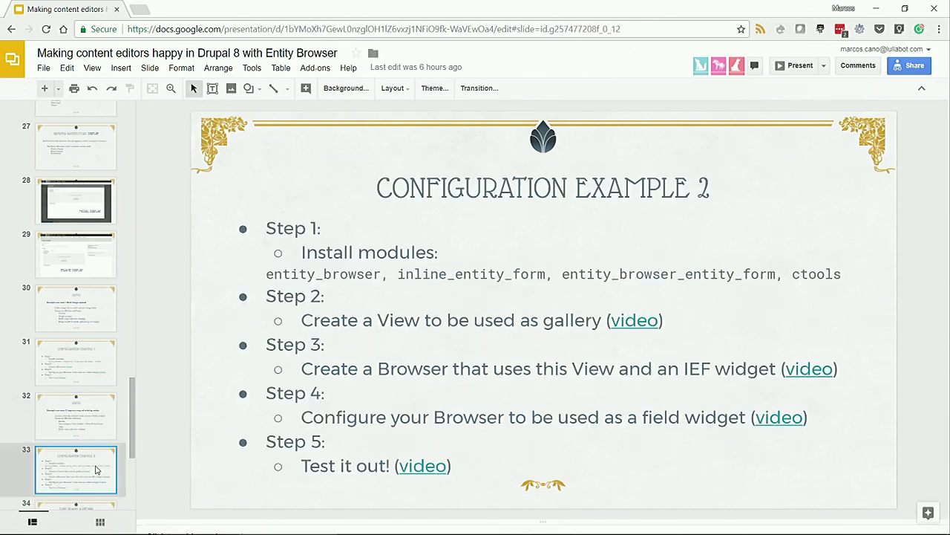
left_click(101, 505)
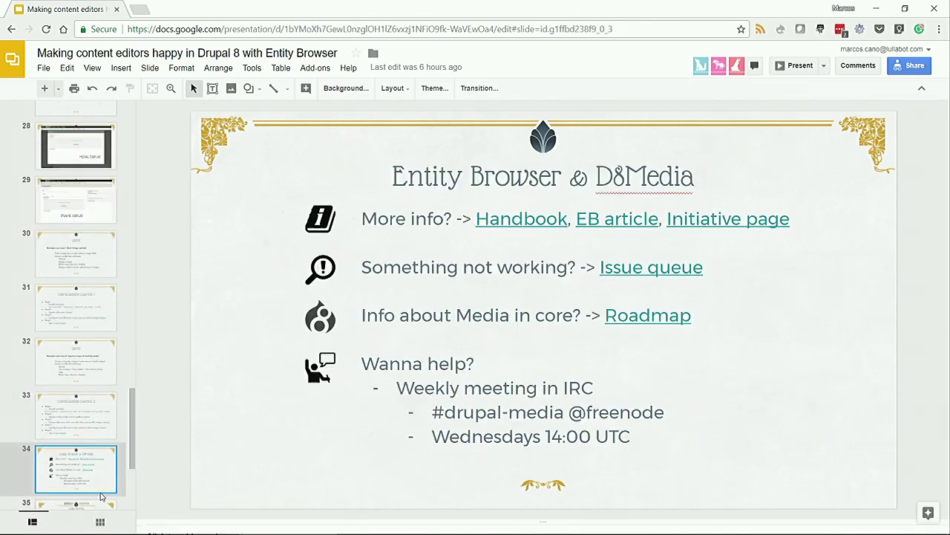
left_click(794, 70)
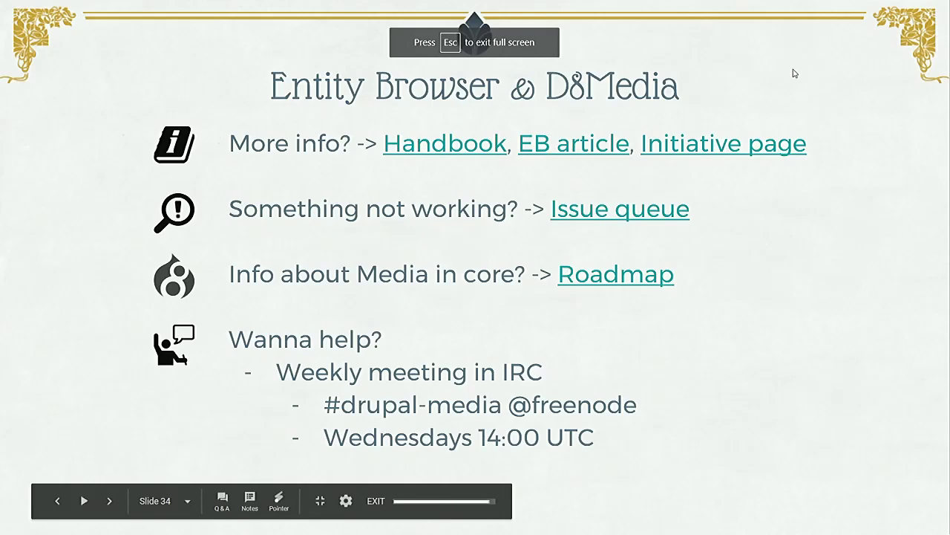